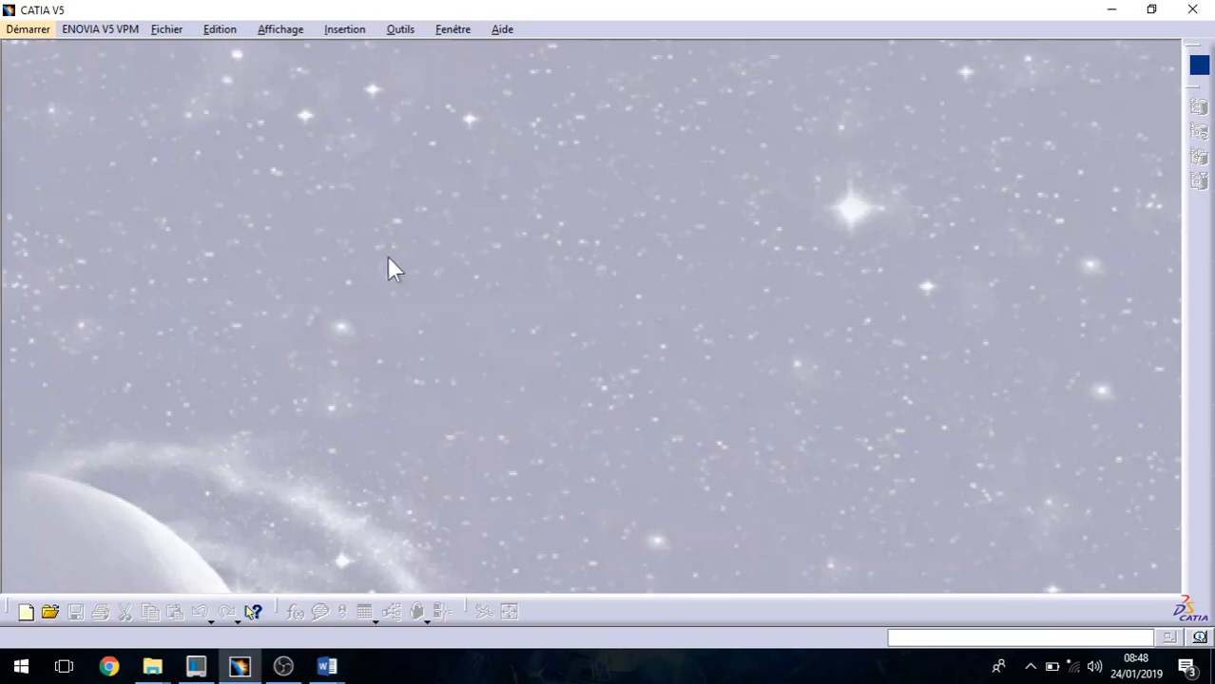
Step: Create a new part named Part1 in the Part Design workbench with hybrid design enabled
left_click(34, 30)
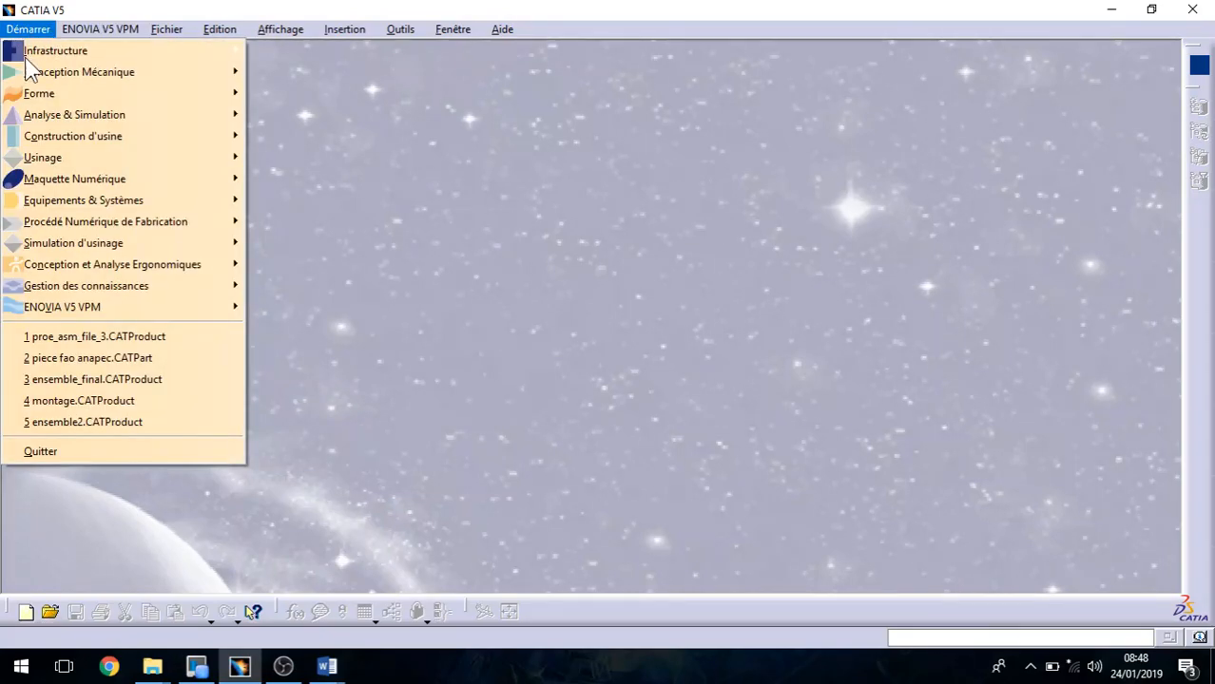
left_click(24, 669)
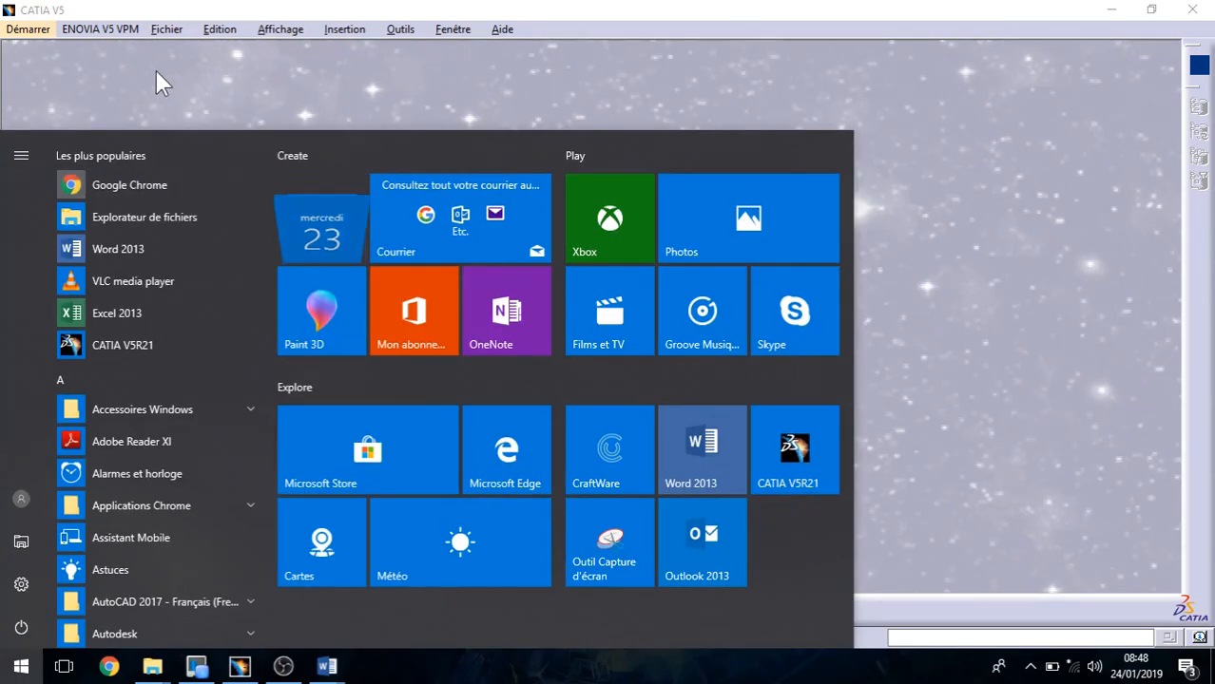
left_click(28, 28)
left_click(28, 28)
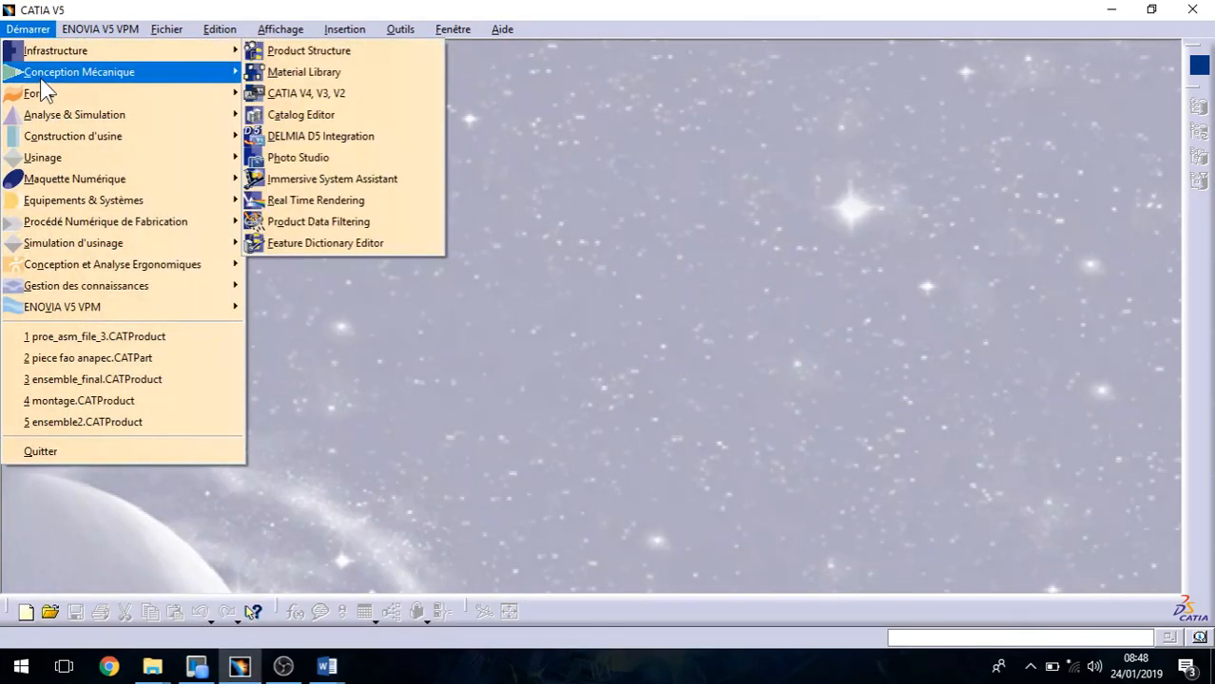
mouse_move(46, 77)
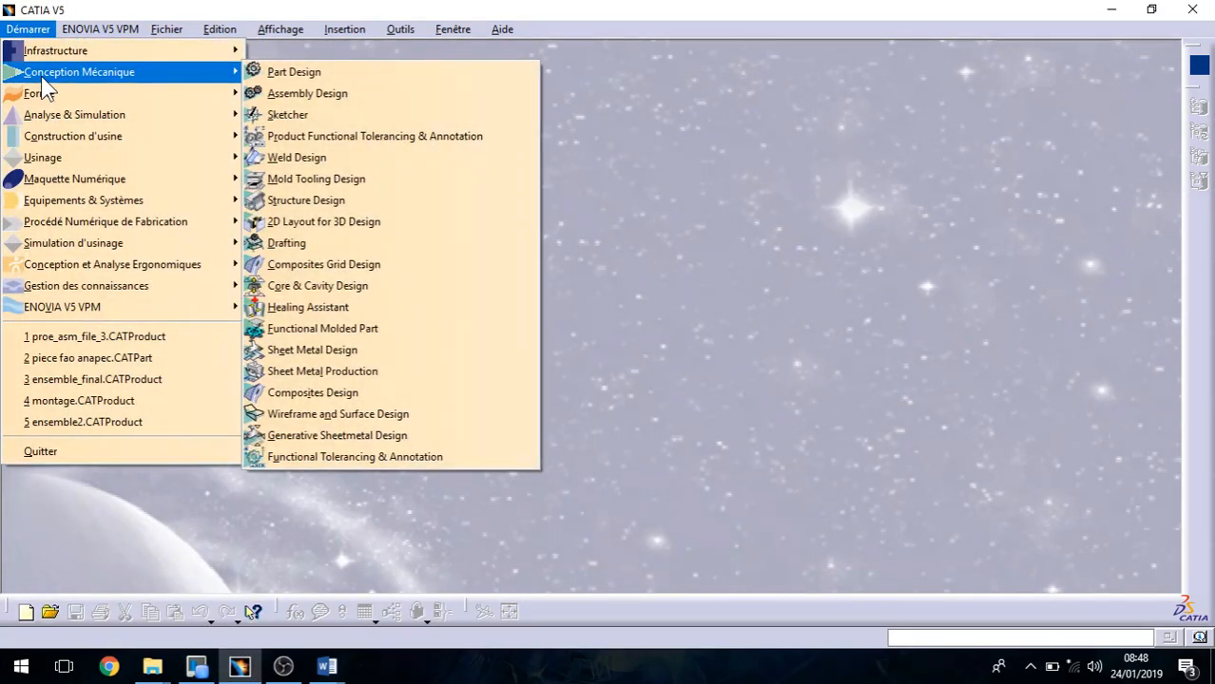
left_click(301, 76)
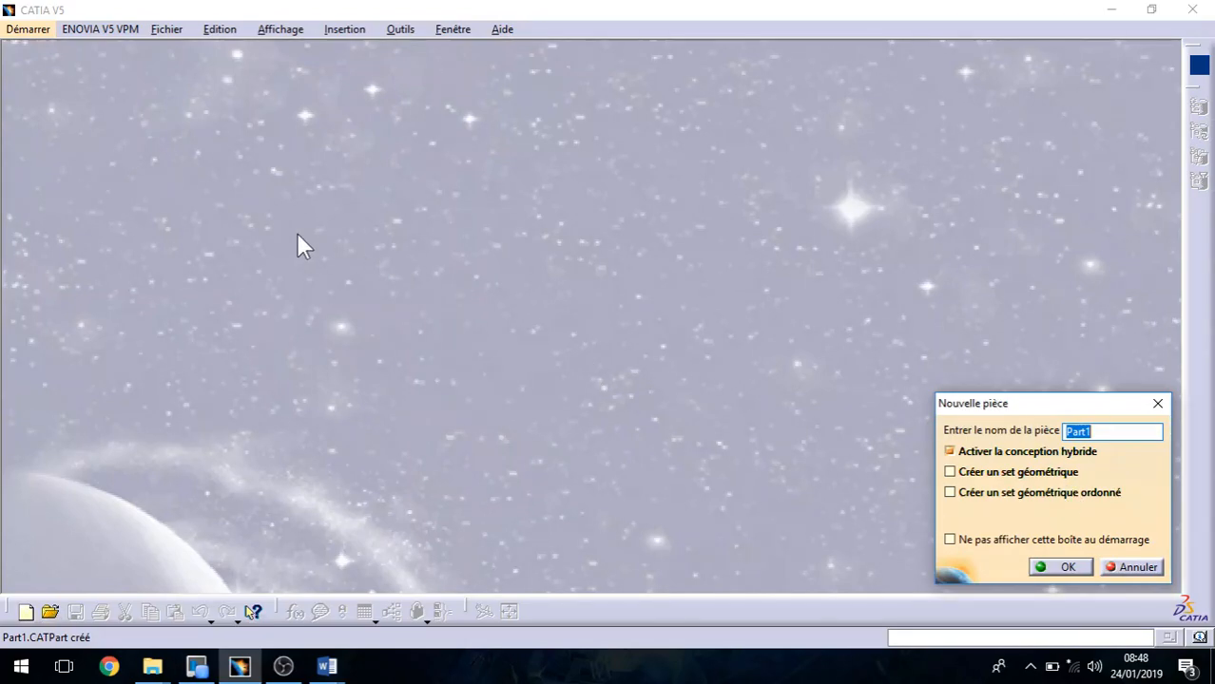
left_click(1060, 567)
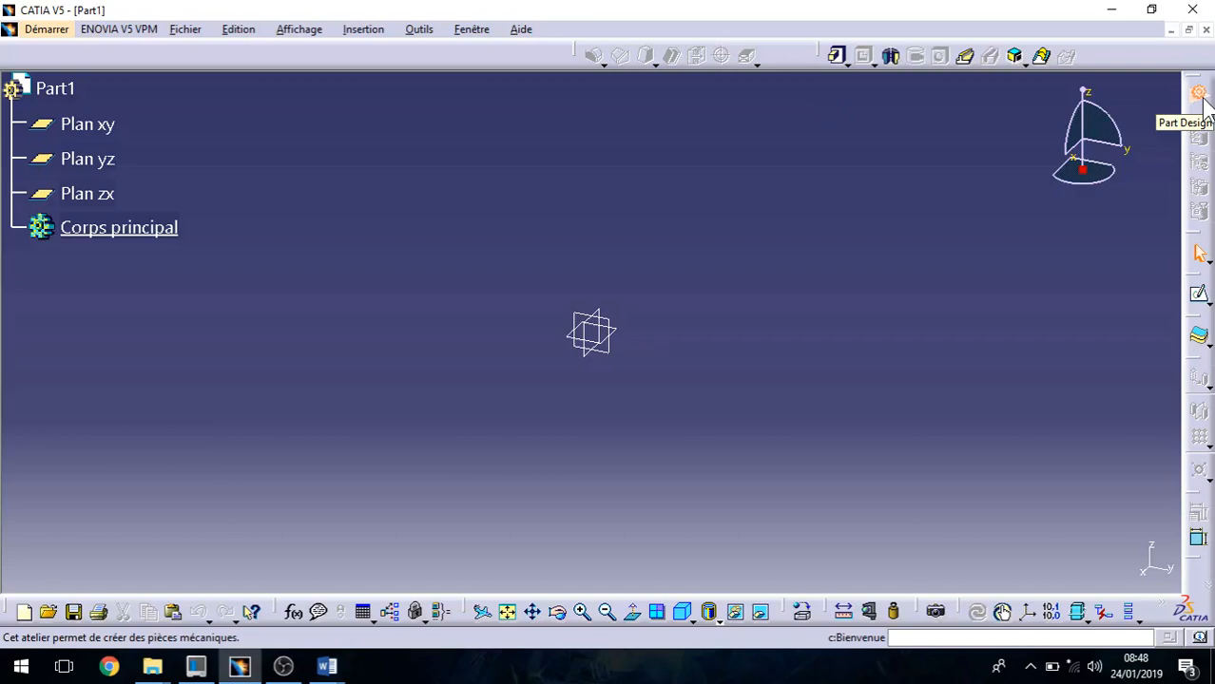
mouse_move(1200, 95)
left_mouse_down()
mouse_move(1011, 113)
mouse_move(1195, 98)
mouse_move(1201, 109)
left_mouse_up()
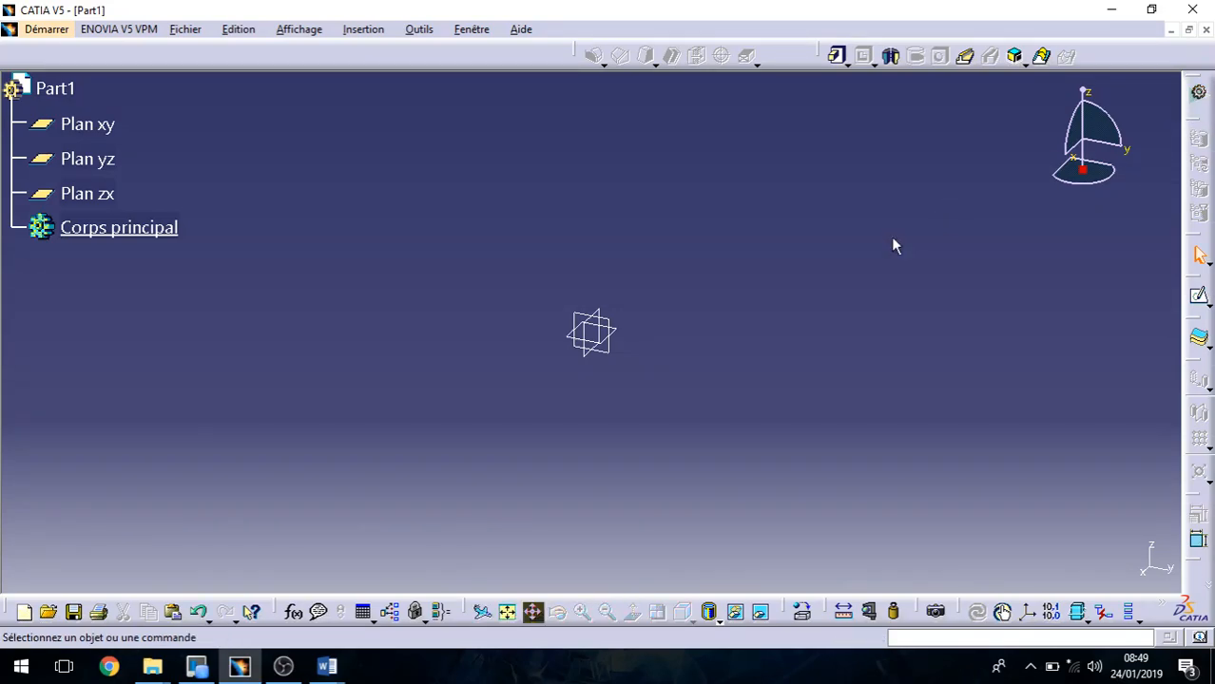
Step: Undock the Composants issus d'un contour and Composants d'habillage toolbars, and dock them back above the modelling area
left_click_drag(827, 55, 748, 125)
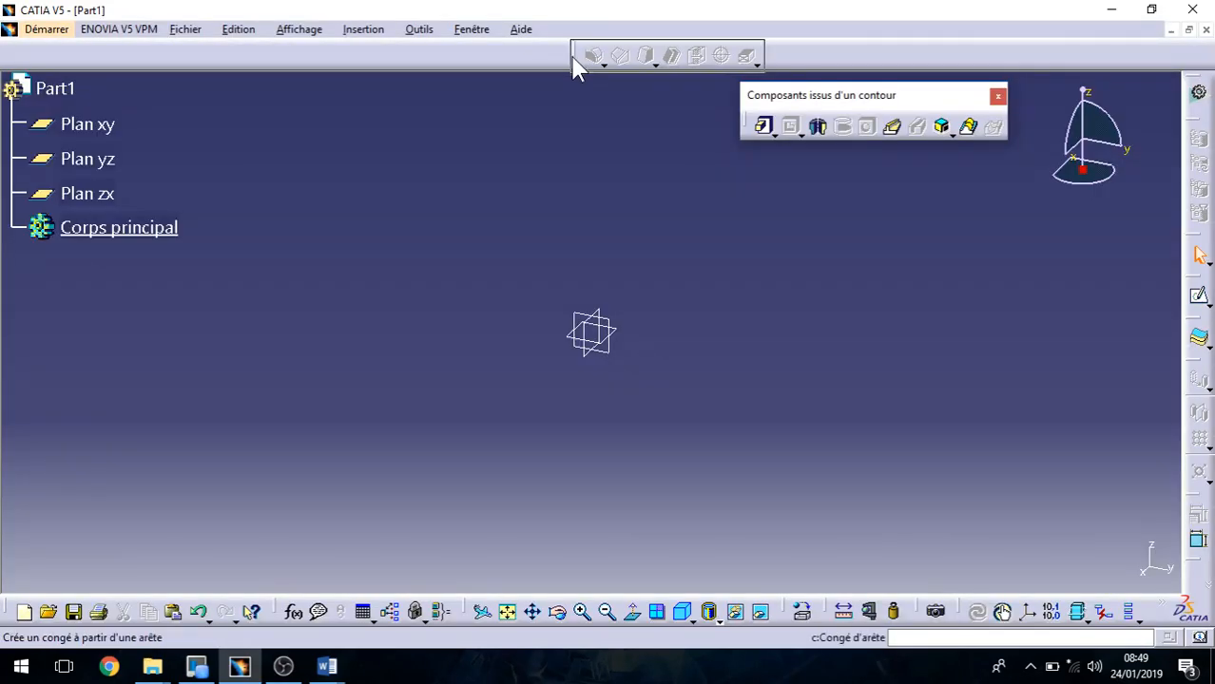
left_click_drag(575, 58, 524, 107)
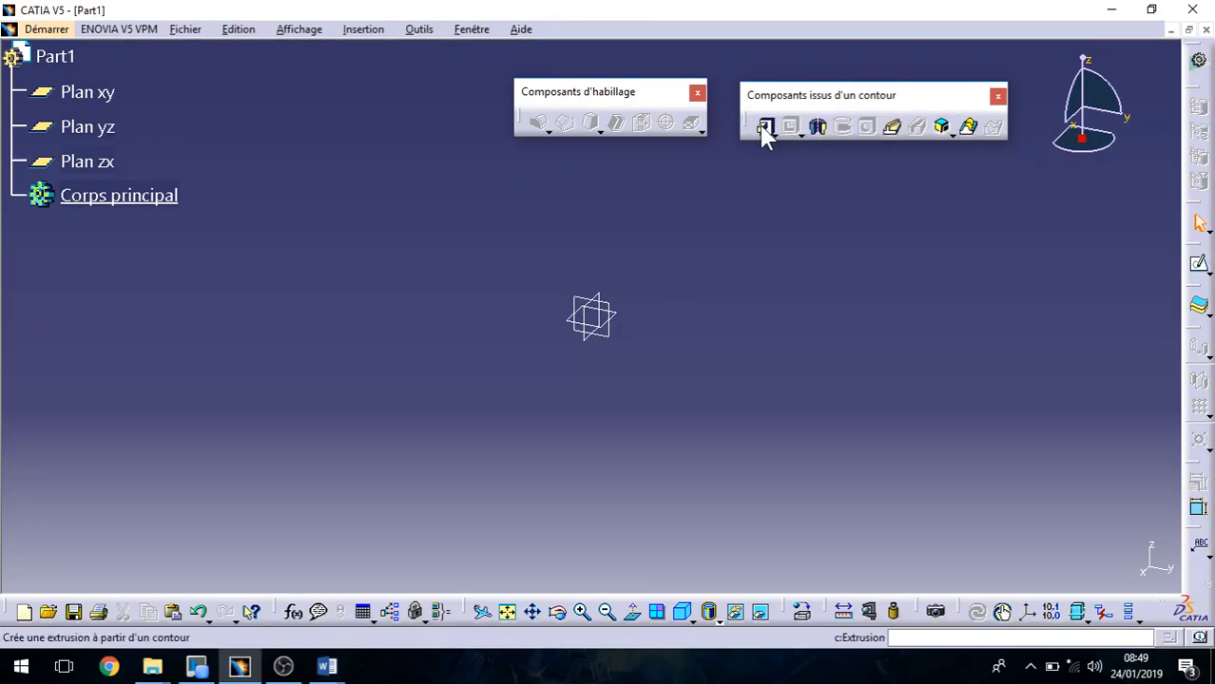
left_click_drag(786, 98, 838, 46)
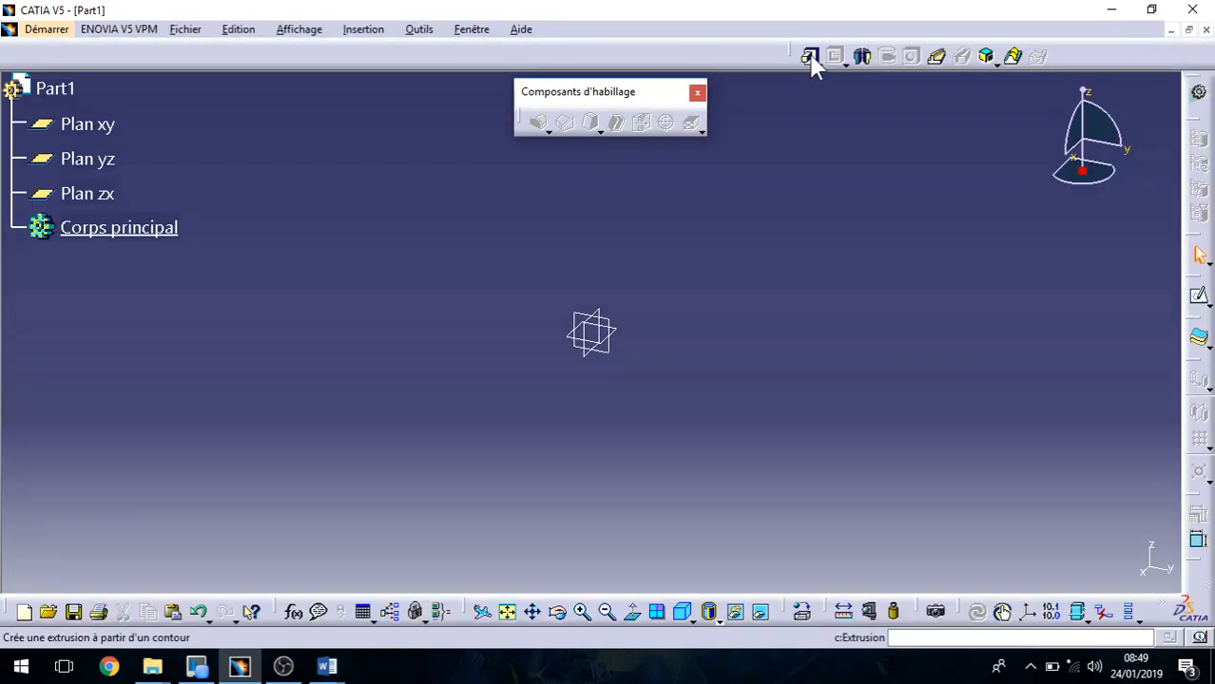
left_click_drag(668, 90, 666, 47)
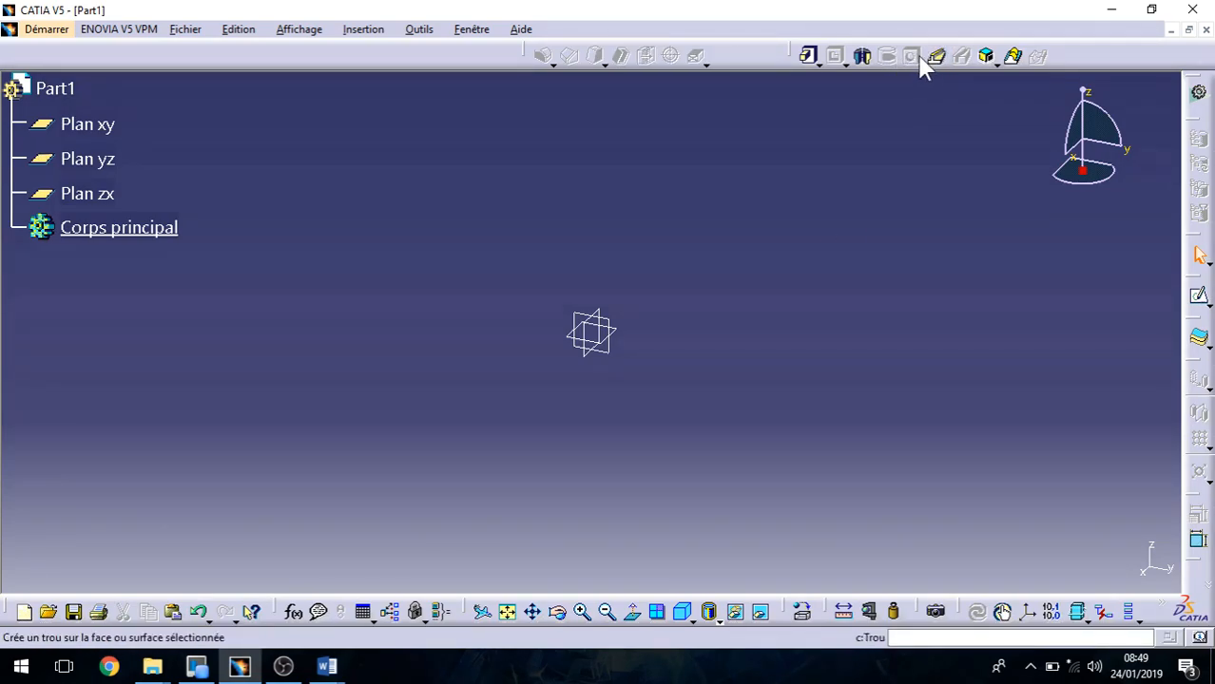
Step: Open a new sketch on the xy plane
left_click(1202, 301)
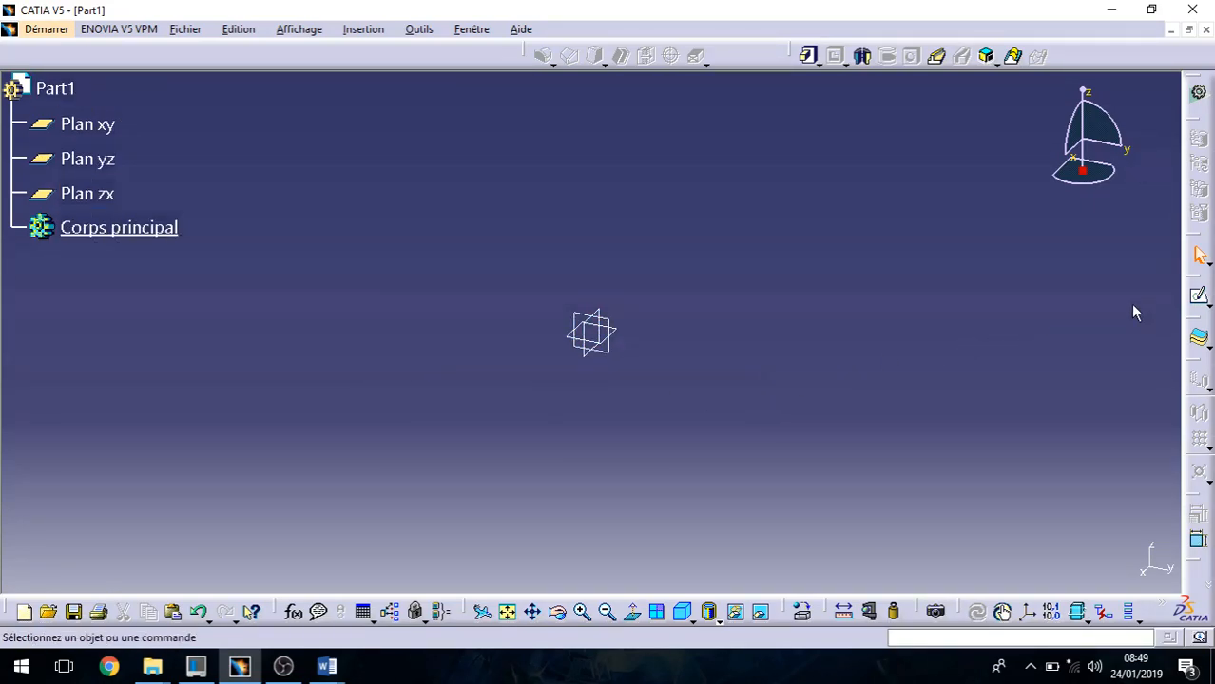
left_click(1199, 304)
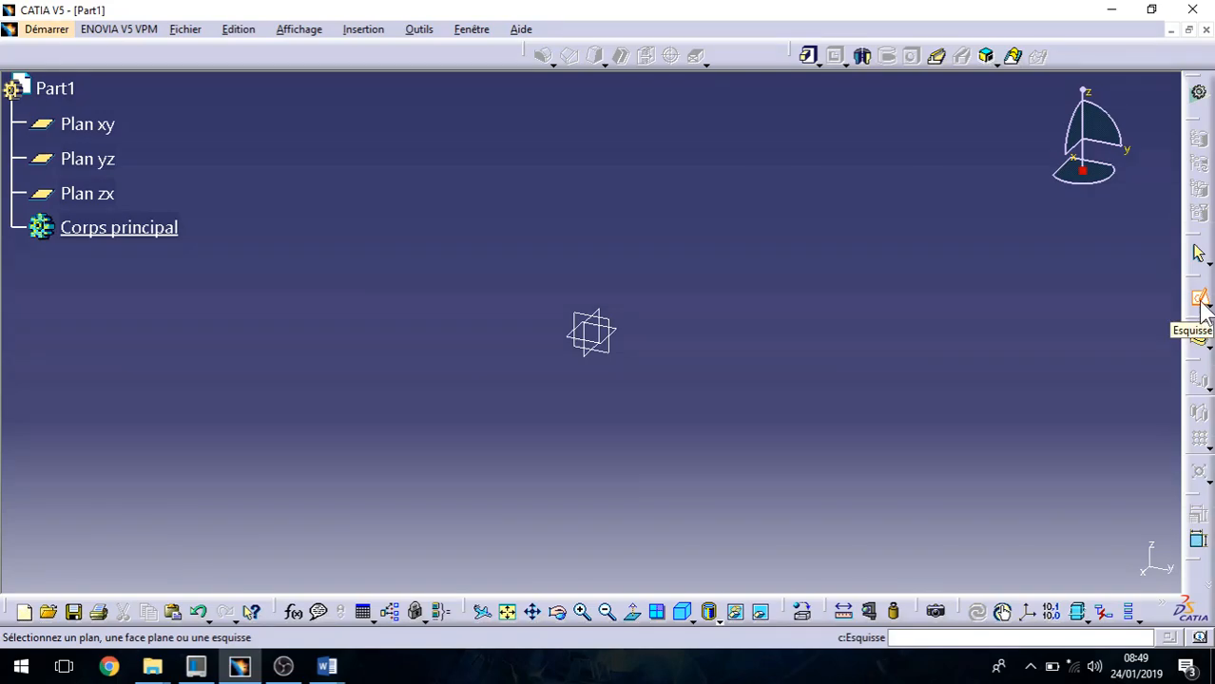
left_click(1196, 301)
left_click(1196, 296)
left_click(1194, 293)
left_click(1196, 299)
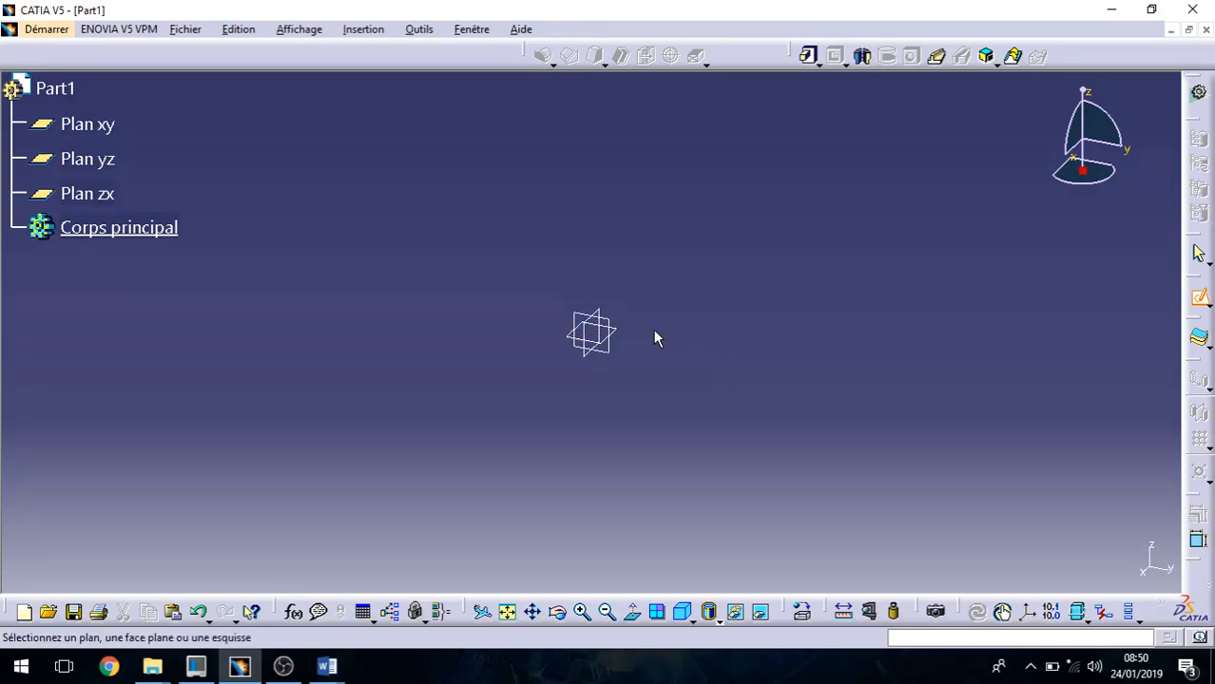
left_click(616, 333)
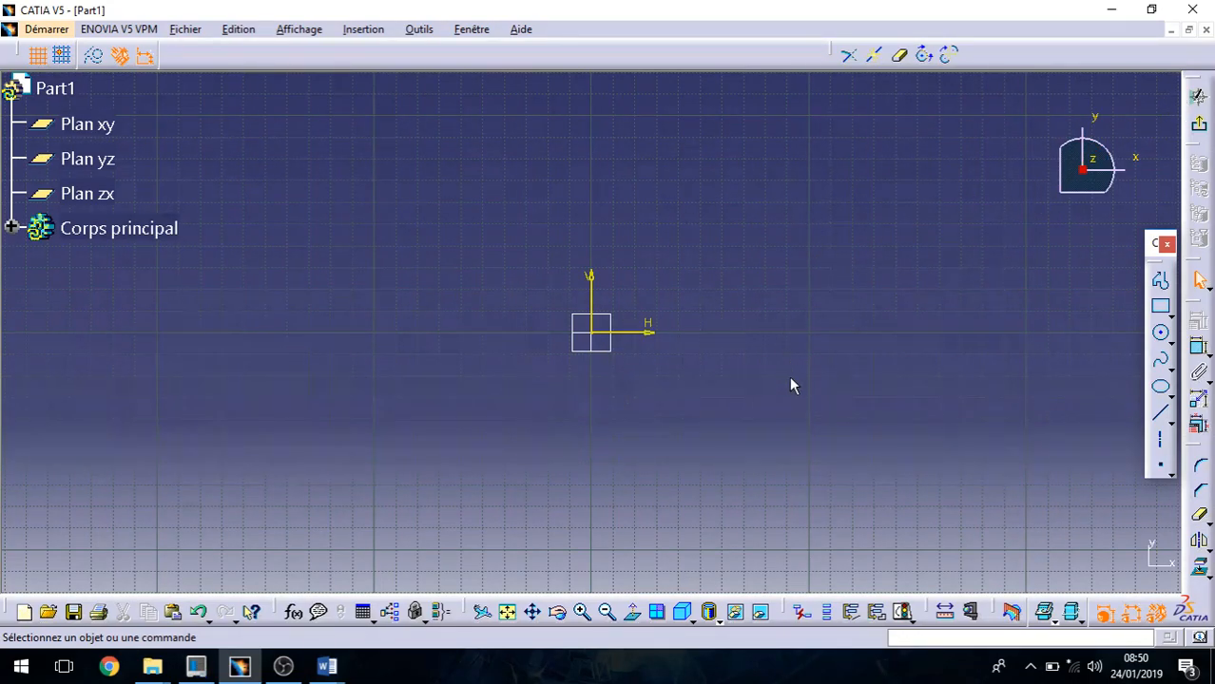
Step: Dock the floating Contour toolbar horizontally above the sketch area
left_click_drag(1154, 244, 549, 37)
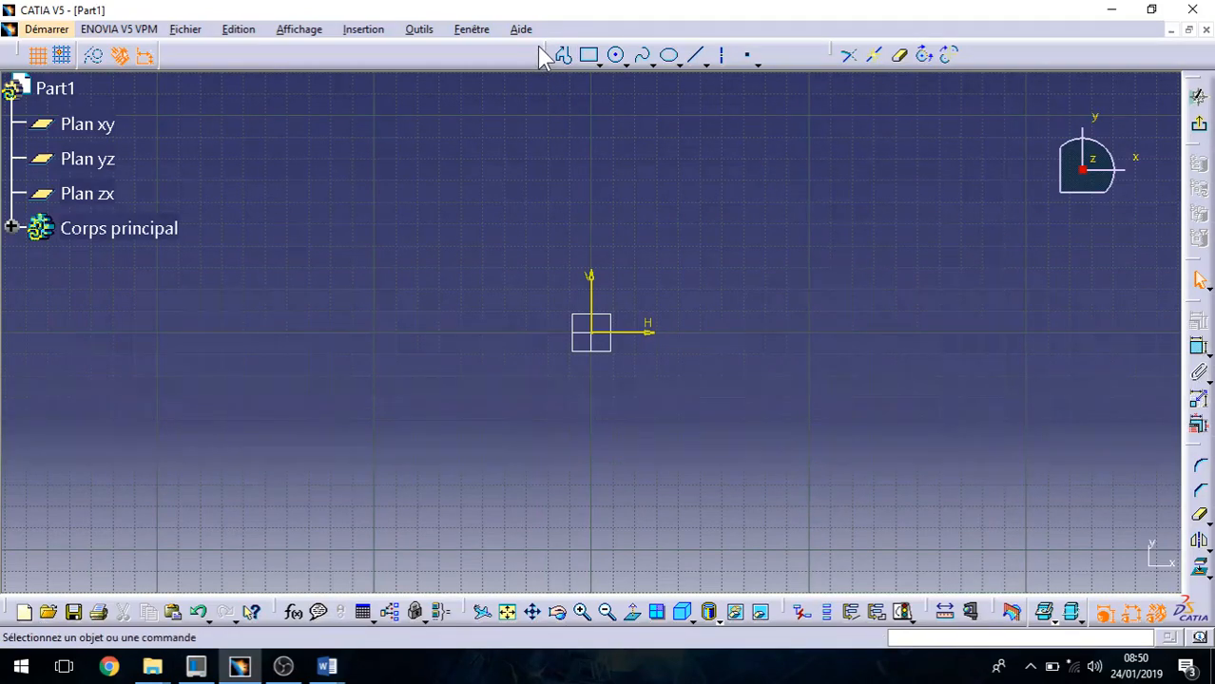
left_click_drag(549, 59, 509, 138)
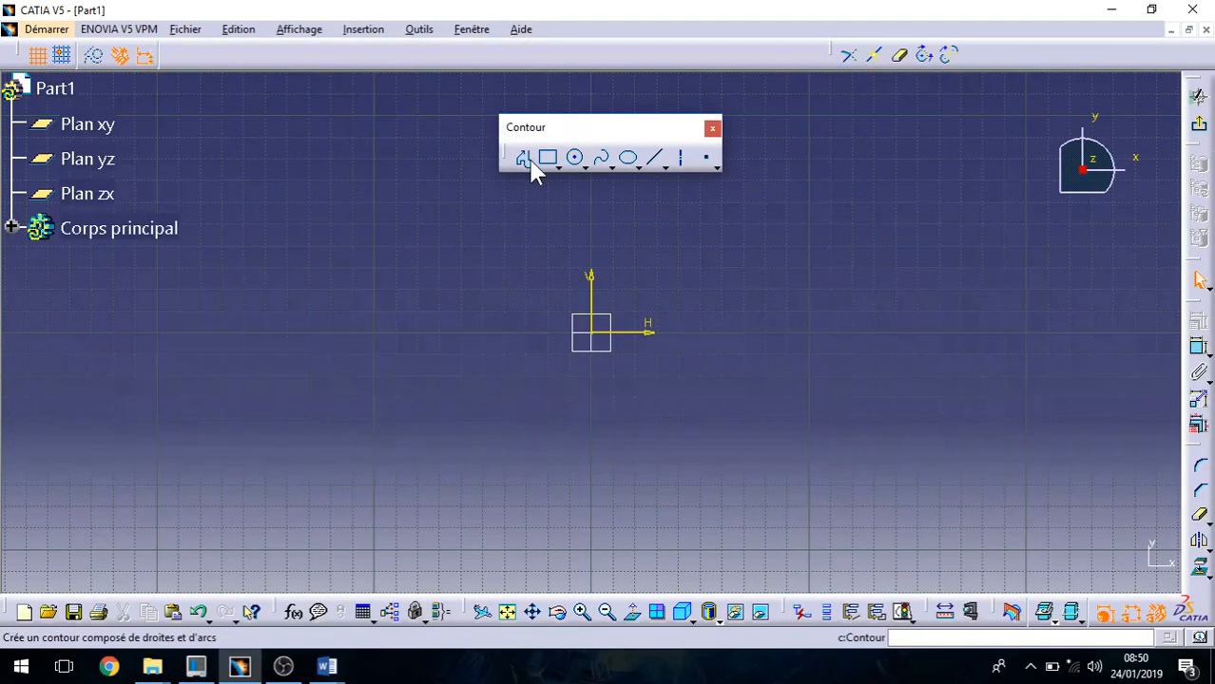
left_click_drag(537, 142, 533, 52)
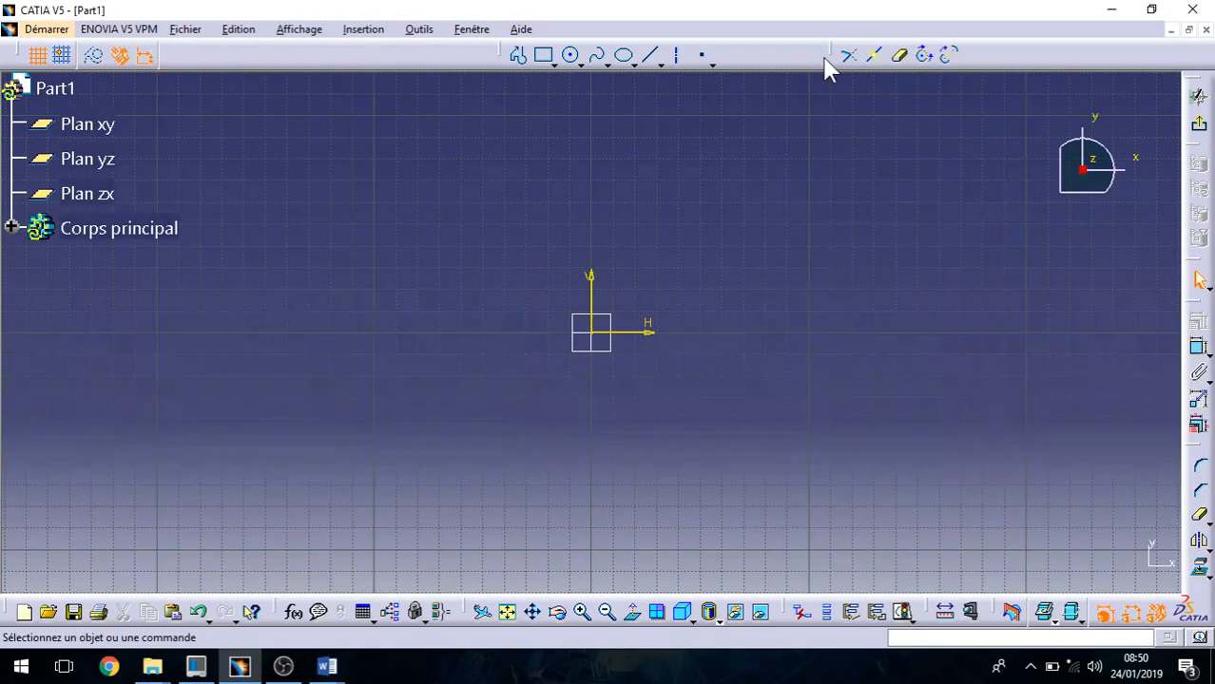
Step: Close the Relimitations toolbar, and dock the sketch operation and constraint toolbars horizontally above the sketch area
left_click_drag(835, 56, 846, 128)
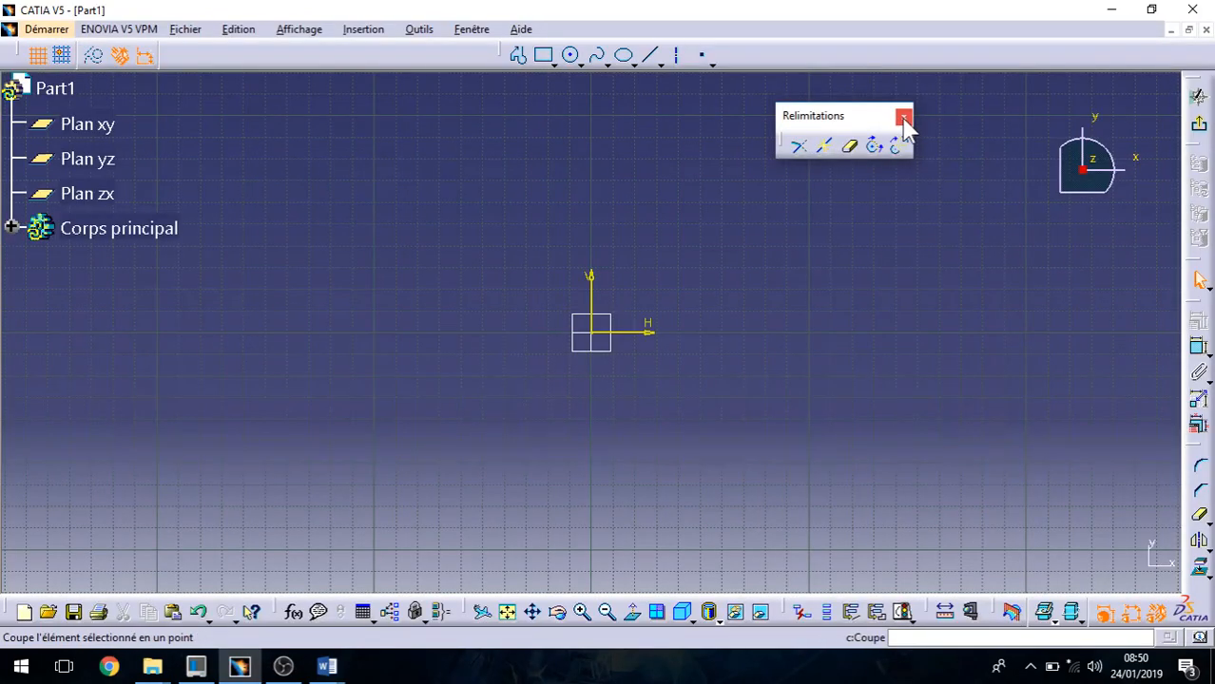
left_click(903, 114)
mouse_move(1204, 430)
left_mouse_down()
mouse_move(841, 60)
mouse_move(821, 70)
mouse_move(859, 106)
mouse_move(839, 44)
left_mouse_up()
left_click_drag(1198, 315, 1005, 48)
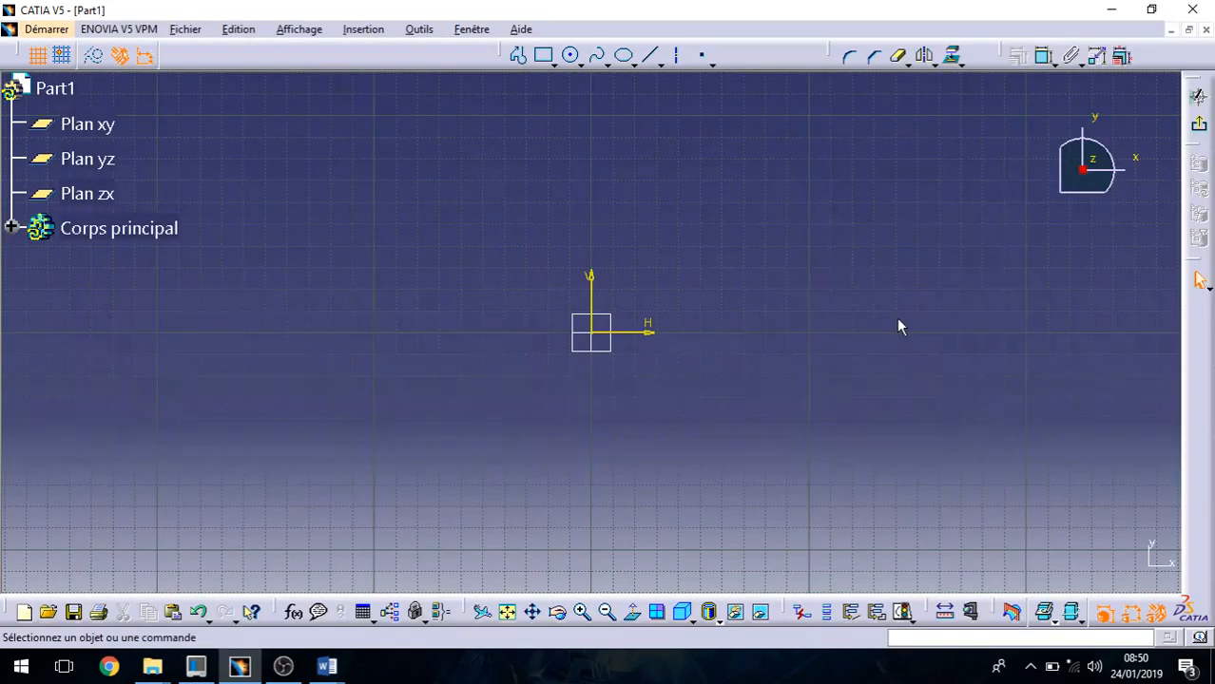
Step: Sketch a closed irregular contour around the origin from seven lines and two tangent arcs, with a horizontal upper edge
left_click(521, 65)
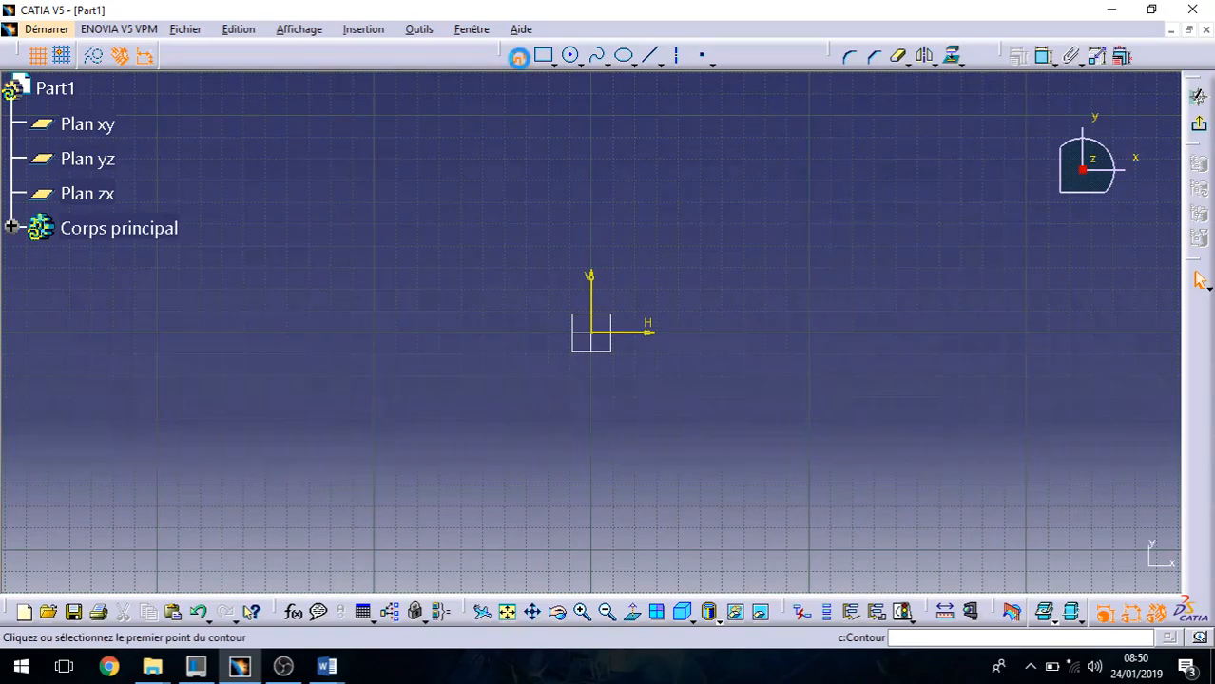
left_click(453, 294)
left_click(492, 203)
left_click(679, 204)
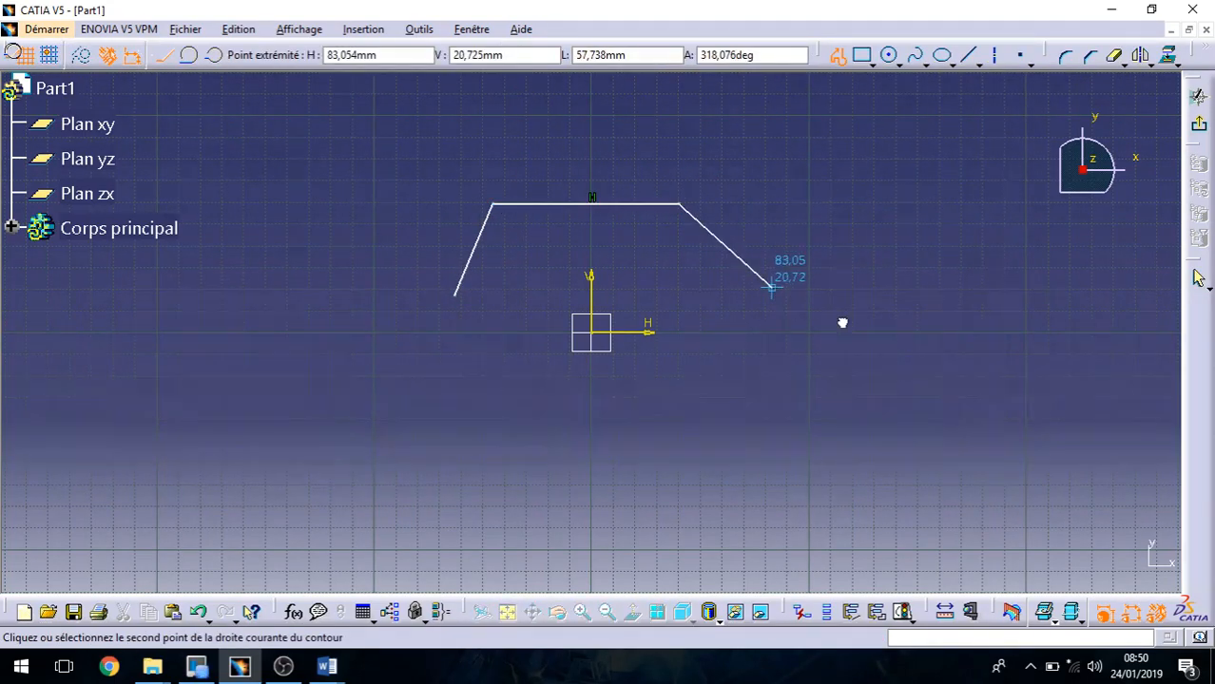
left_click(773, 285)
left_click(728, 434)
left_click(499, 464)
left_click(297, 430)
left_click(273, 293)
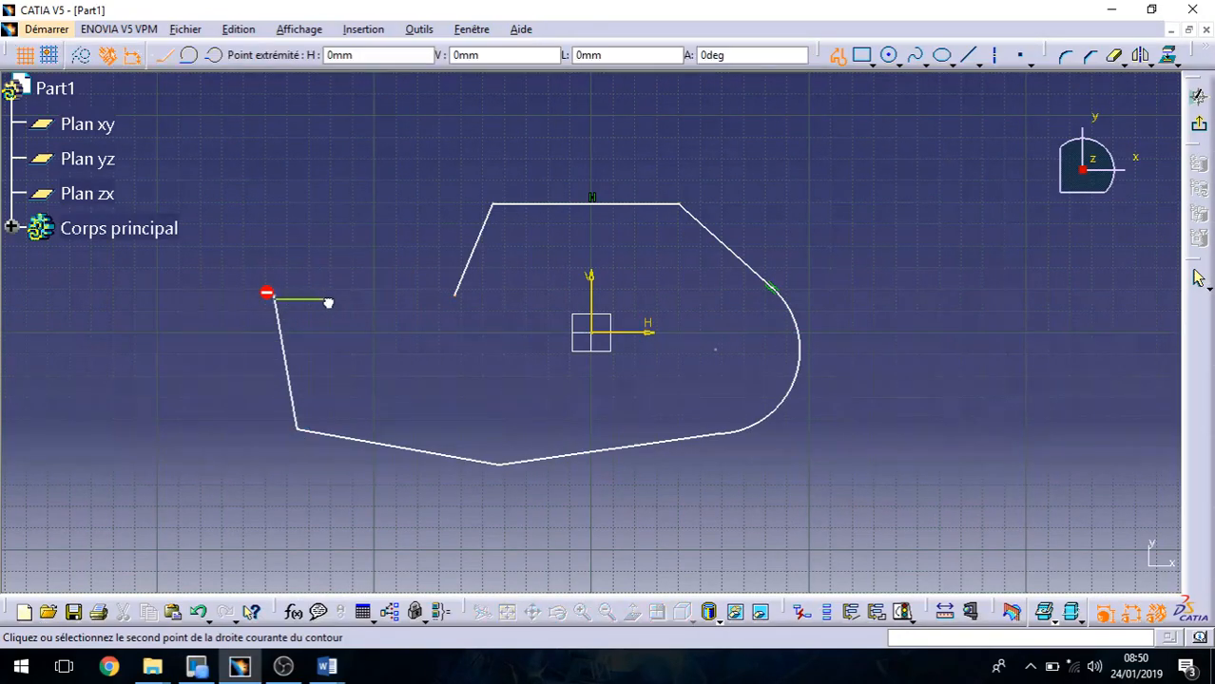
left_click(344, 243)
left_click(453, 295)
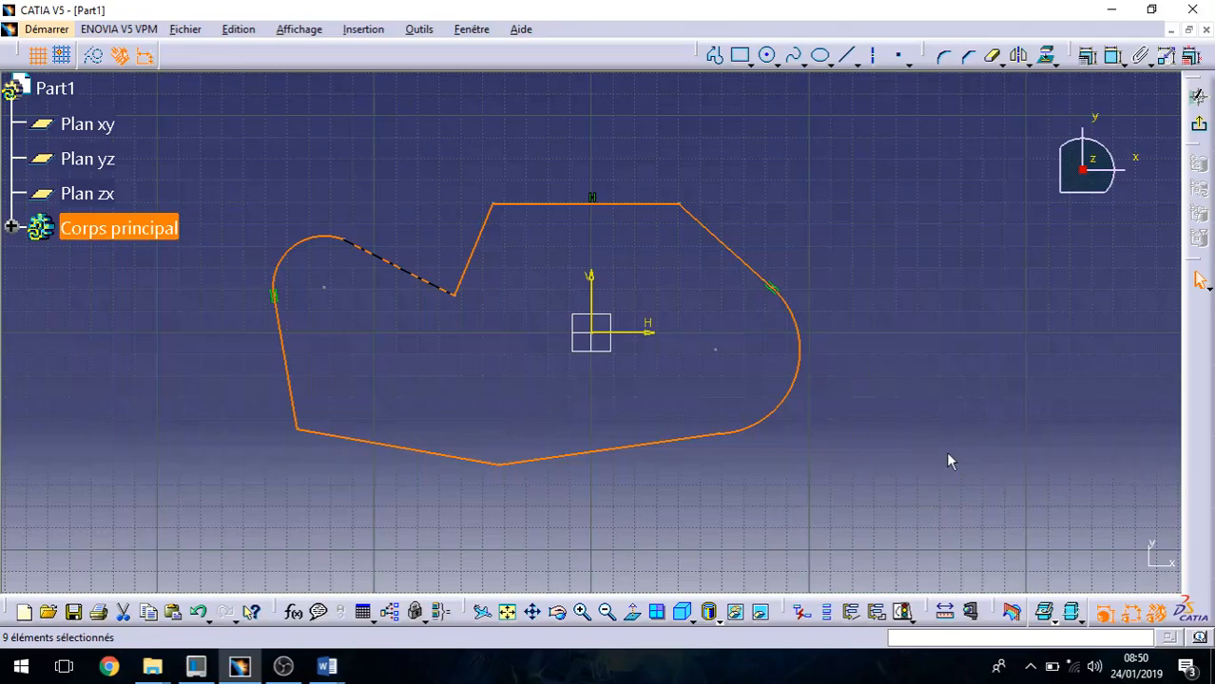
Step: Sketch a rectangle about 56 mm by 34 mm around the origin, inside the contour
left_click(740, 54)
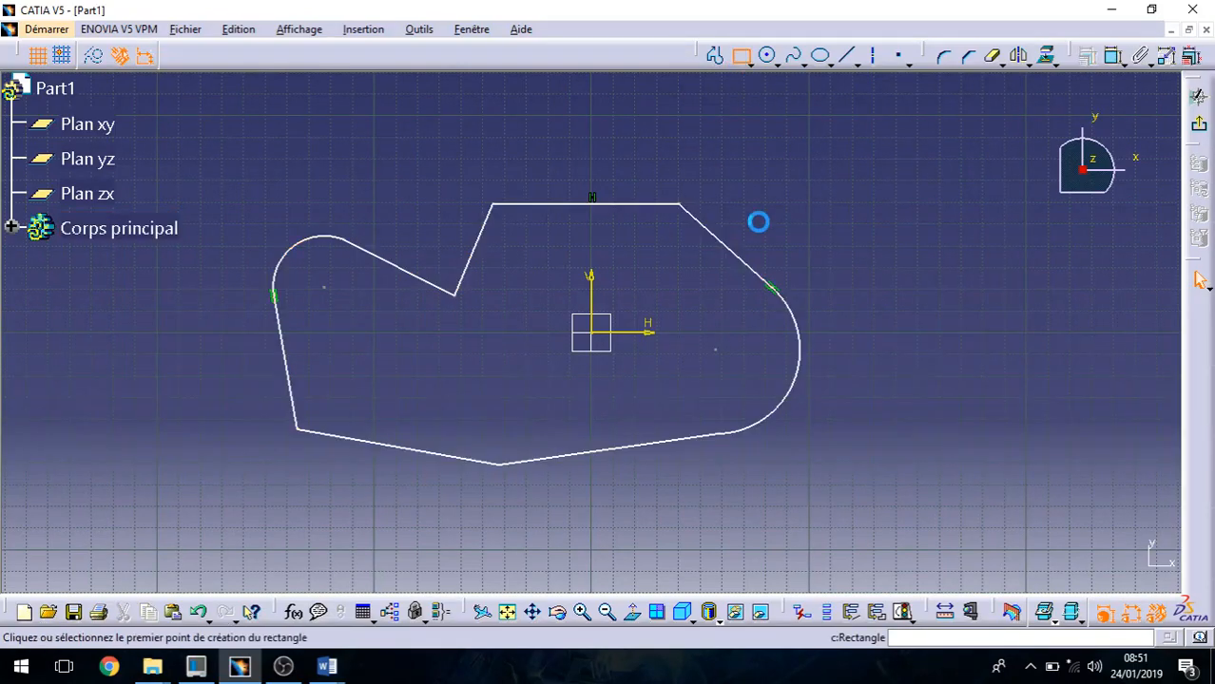
left_click(524, 350)
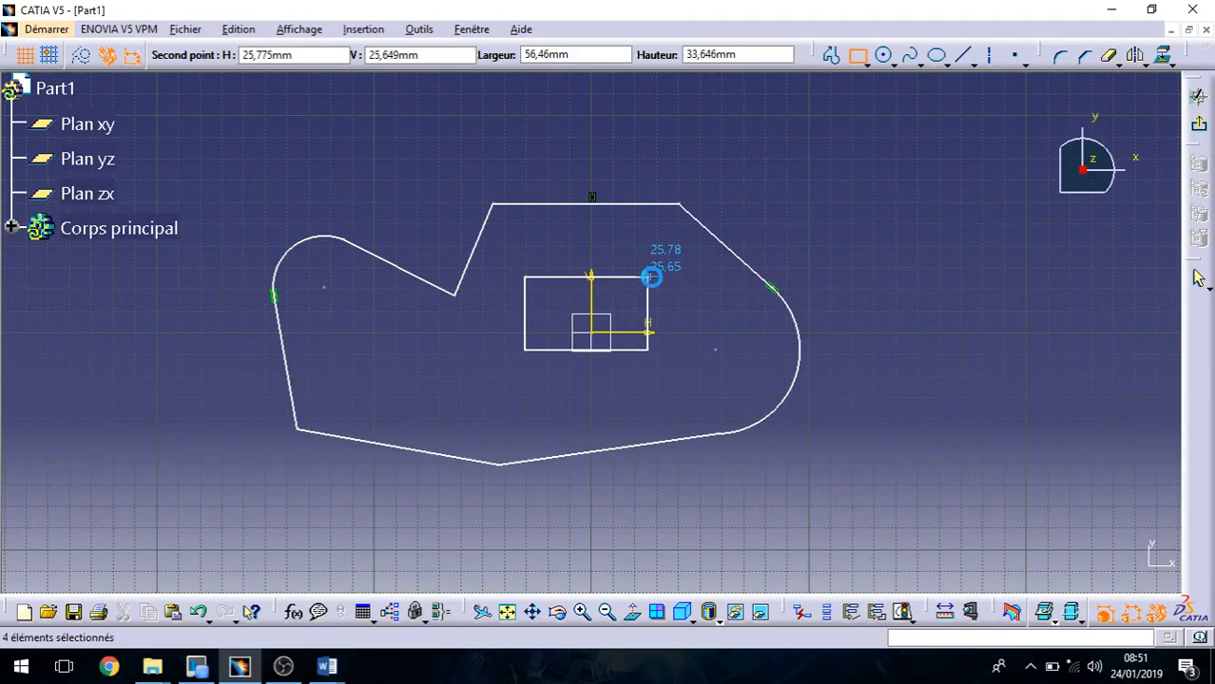
left_click(653, 277)
left_click(750, 62)
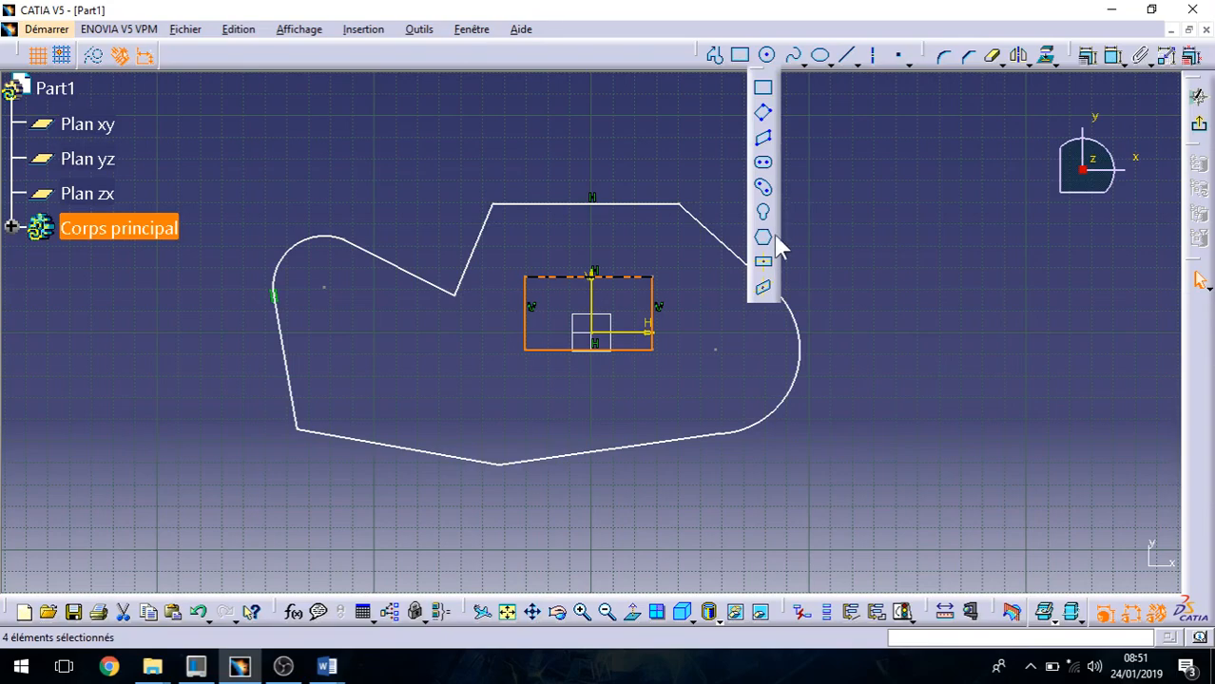
left_click(776, 62)
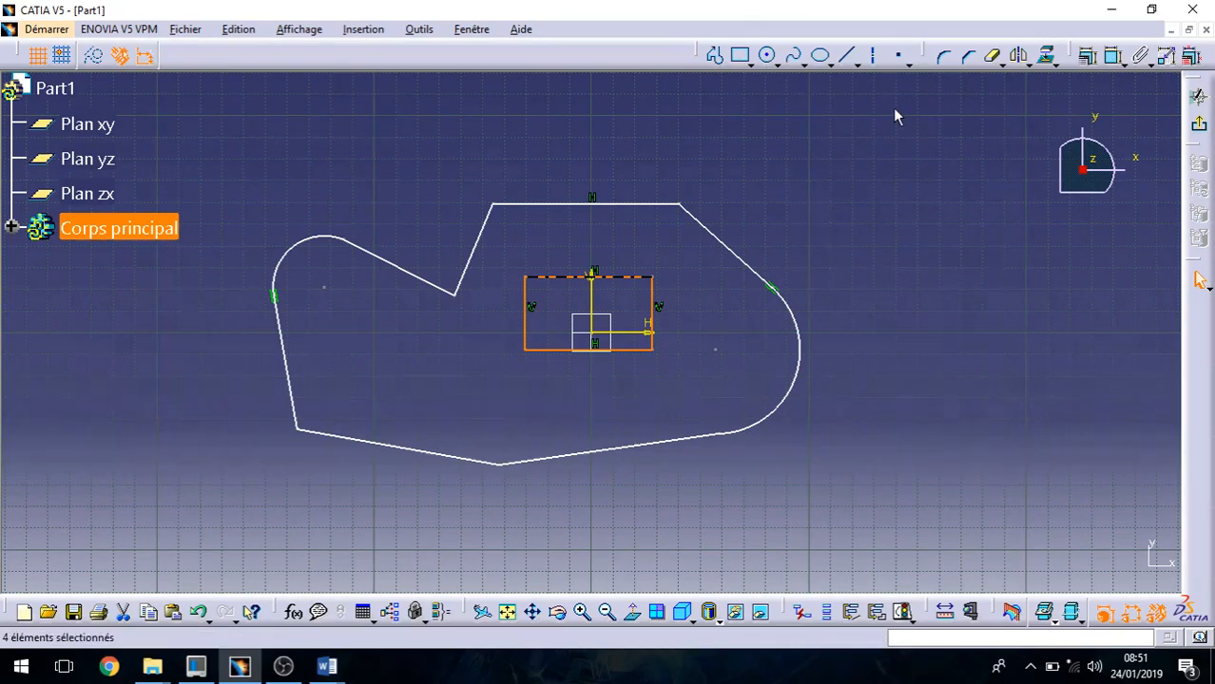
left_click(876, 231)
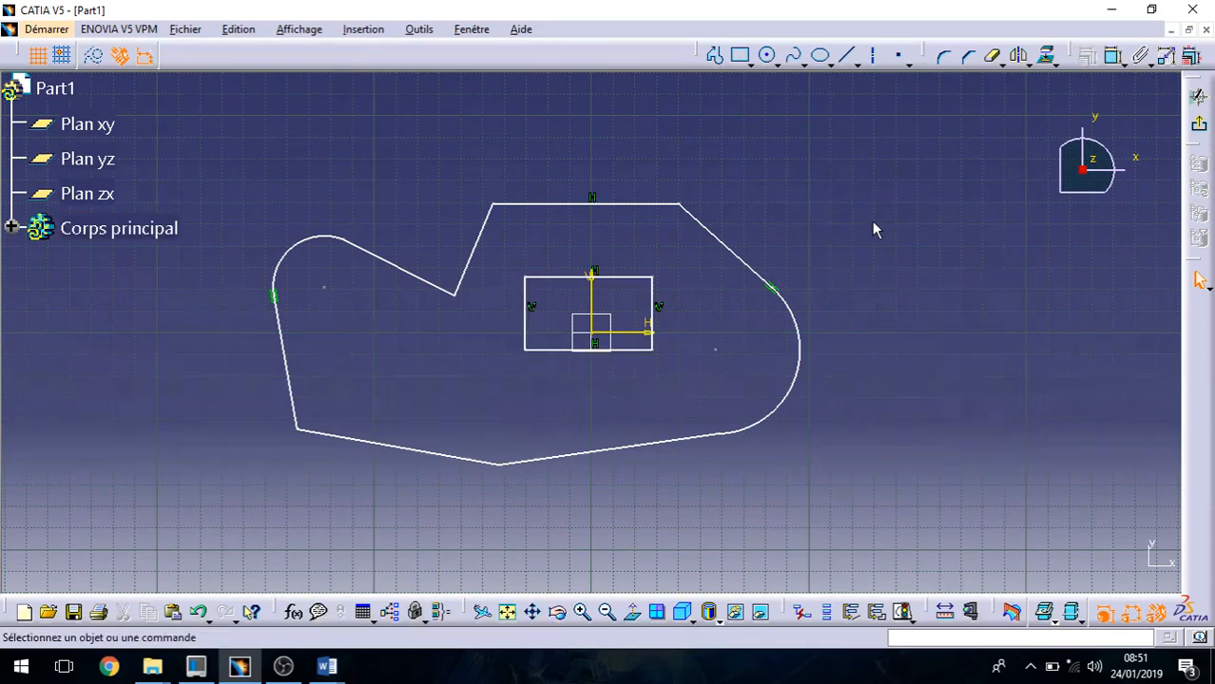
Step: Draw a closed spline through six control points outside the contour, and delete it
left_click(806, 64)
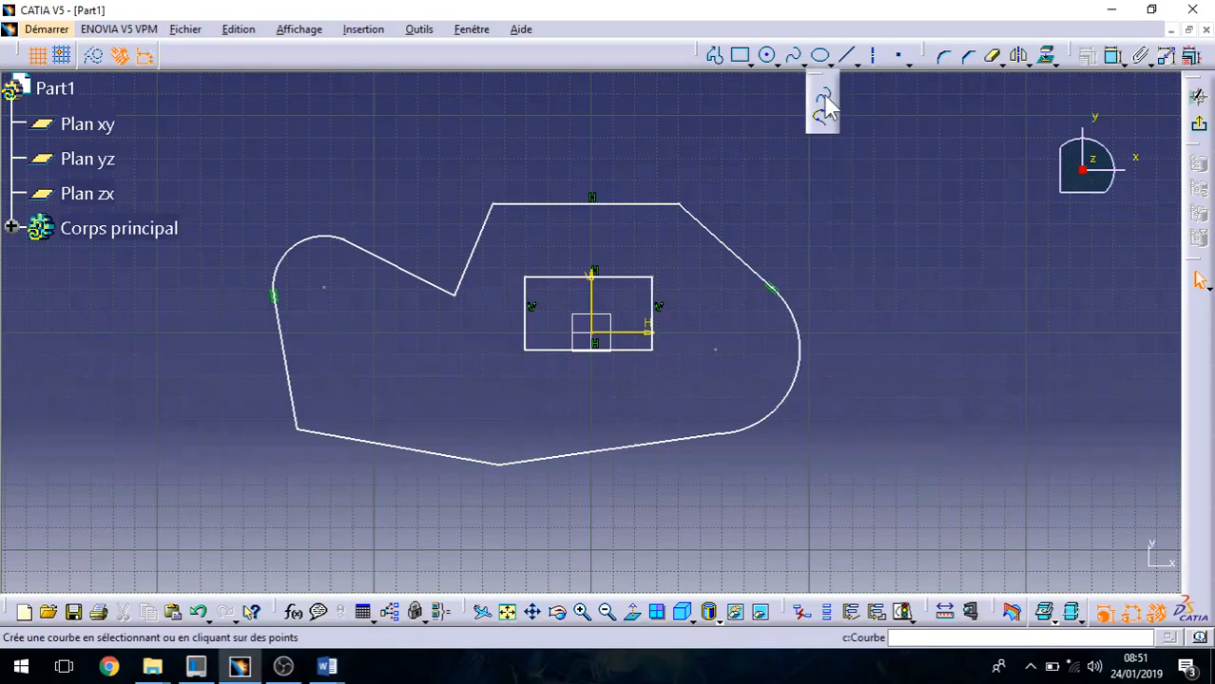
left_click(823, 99)
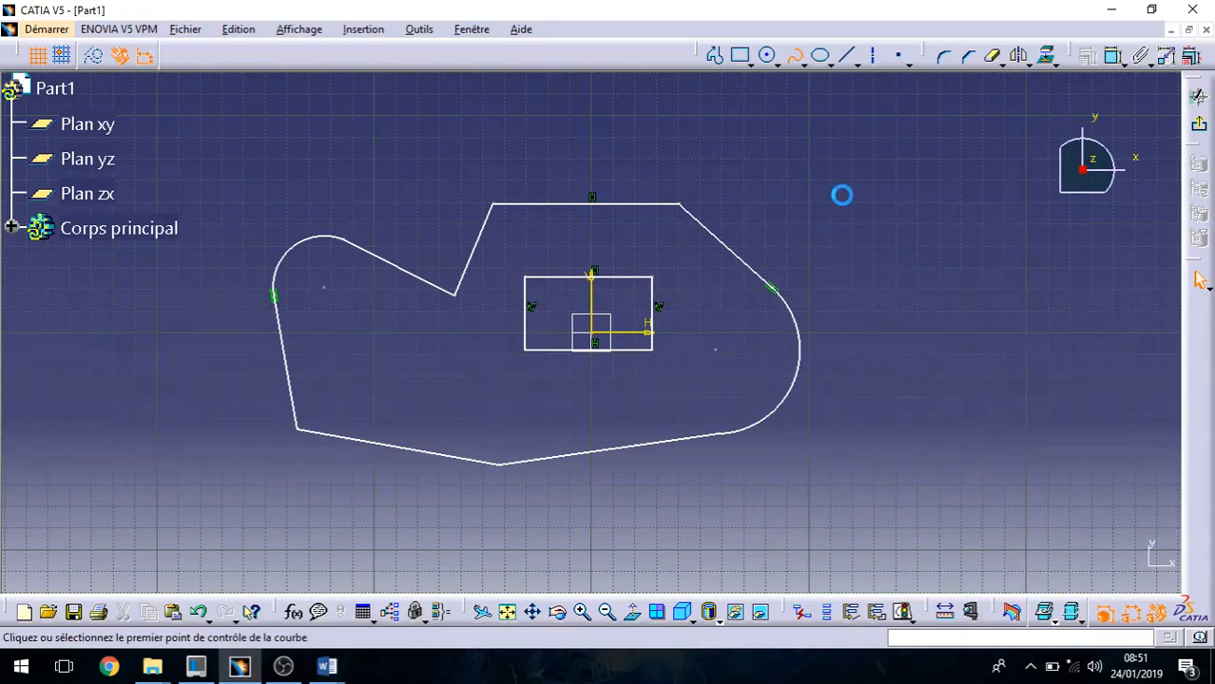
left_click(921, 177)
left_click(980, 254)
left_click(921, 350)
left_click(829, 212)
left_click(688, 107)
middle_click_drag(755, 72, 757, 124)
left_click(806, 105)
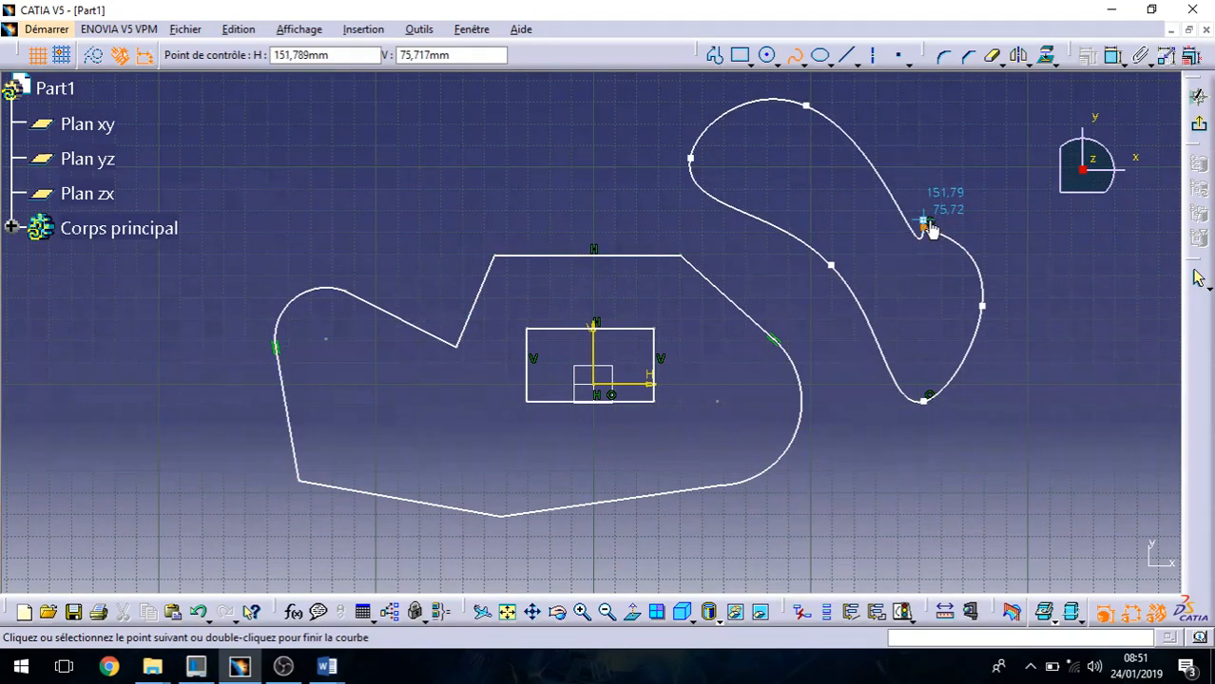
left_click(925, 226)
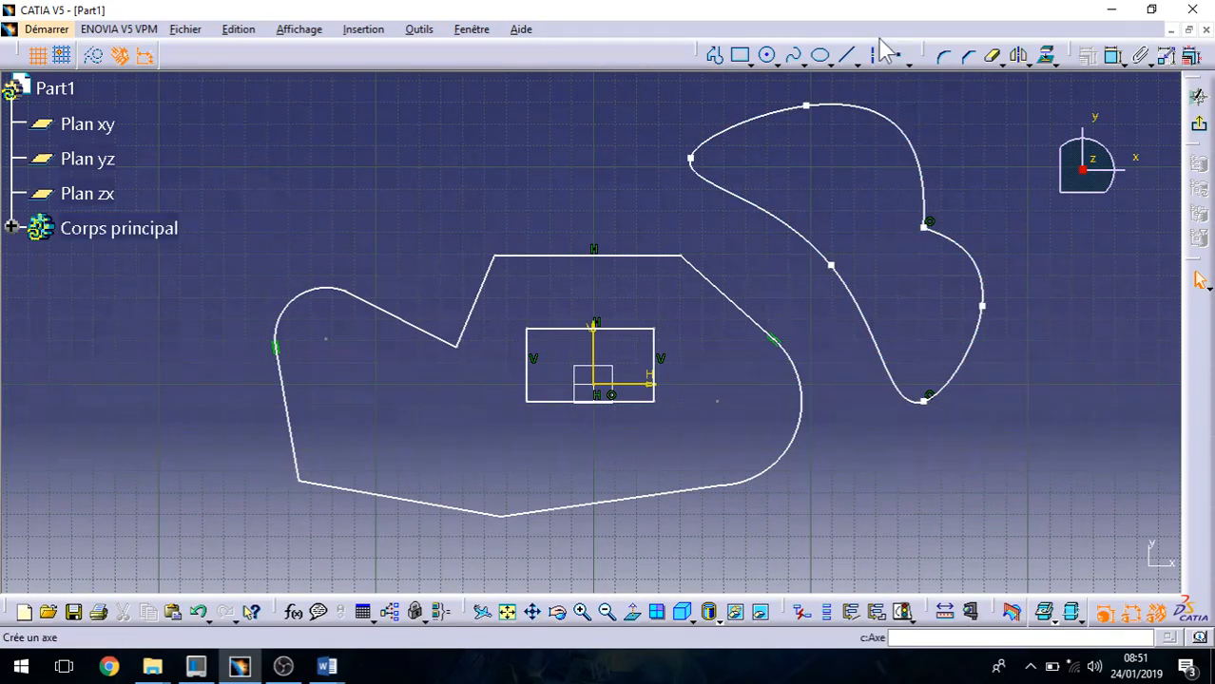
left_click(918, 141)
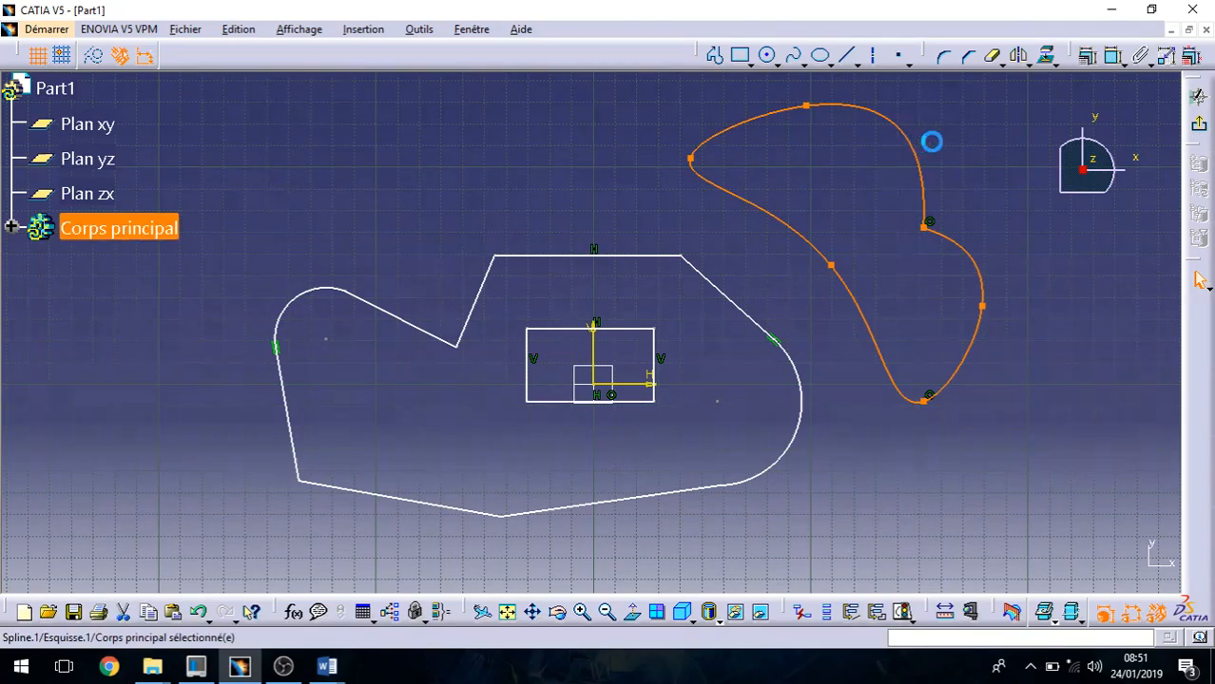
key("Delete")
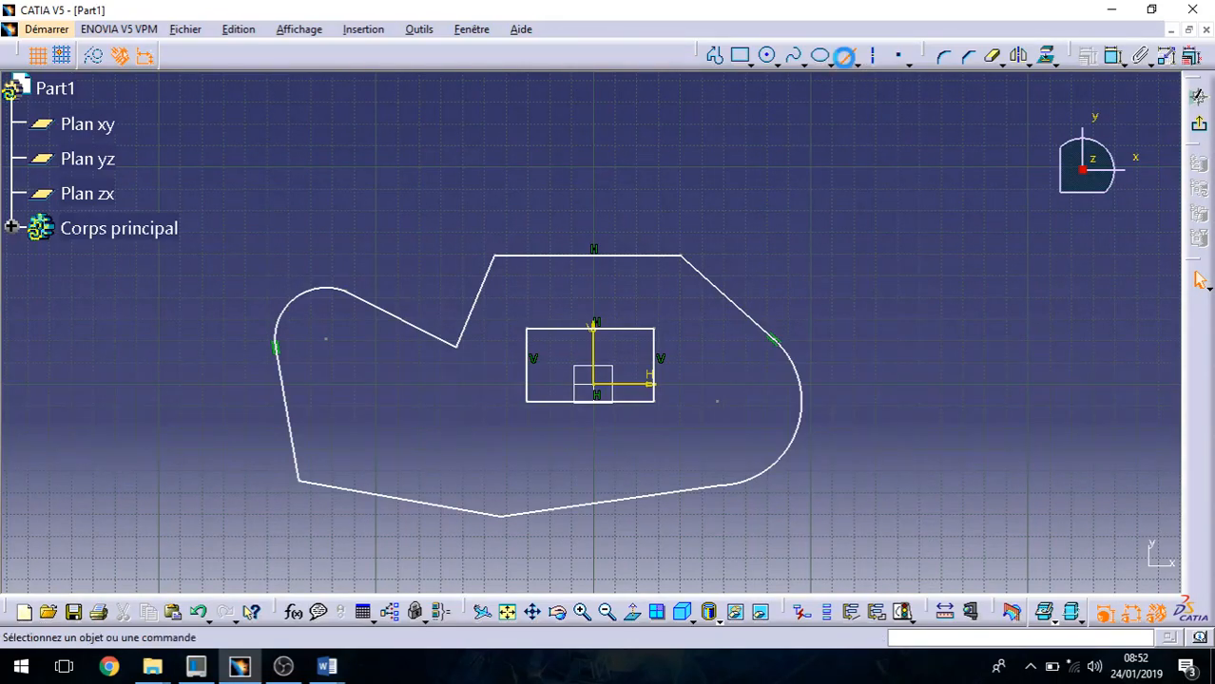
left_click(846, 57)
left_click(936, 62)
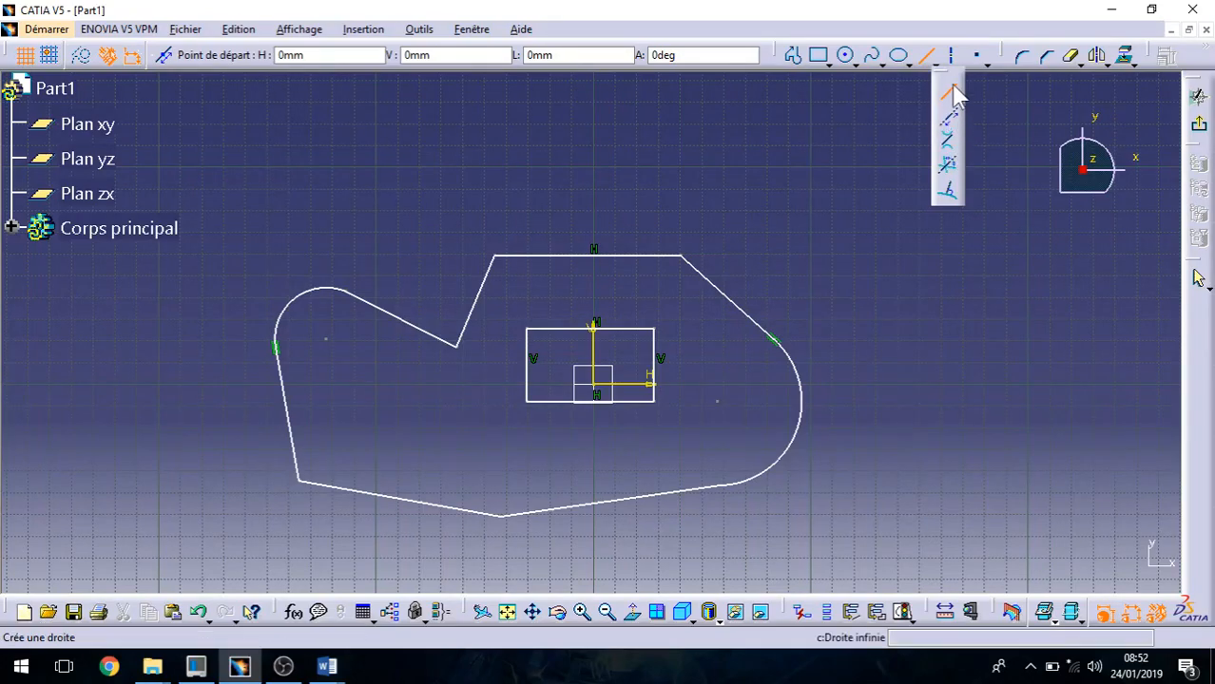
left_click(927, 60)
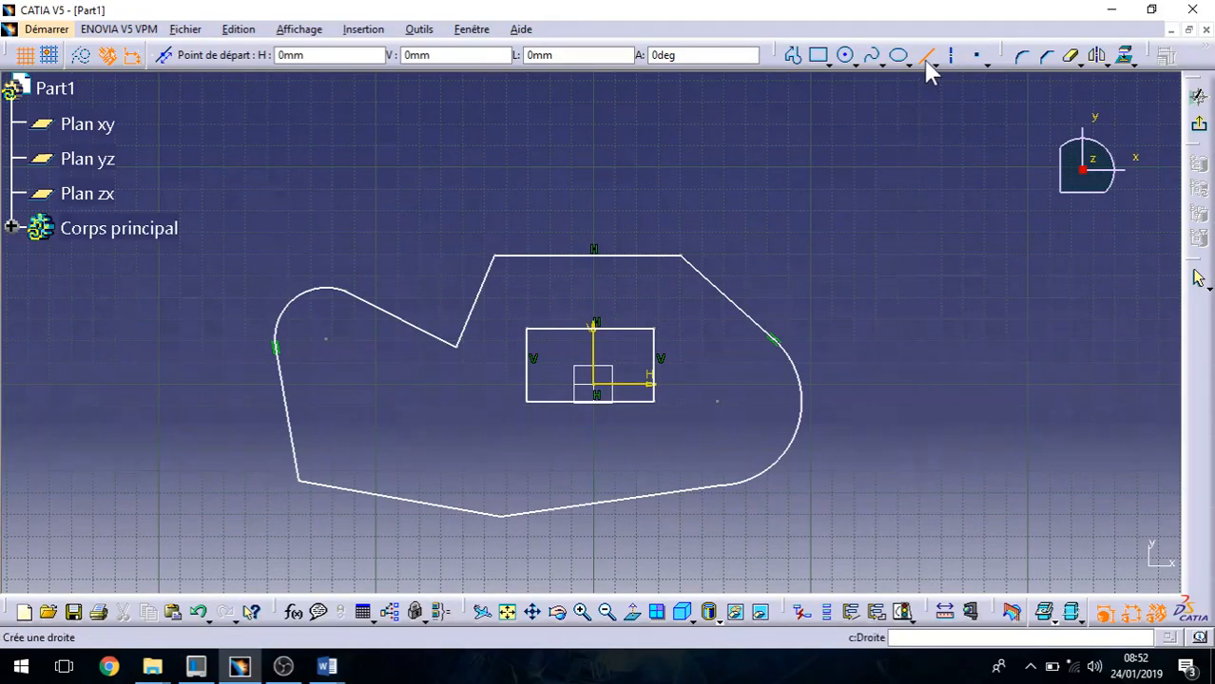
left_click(927, 60)
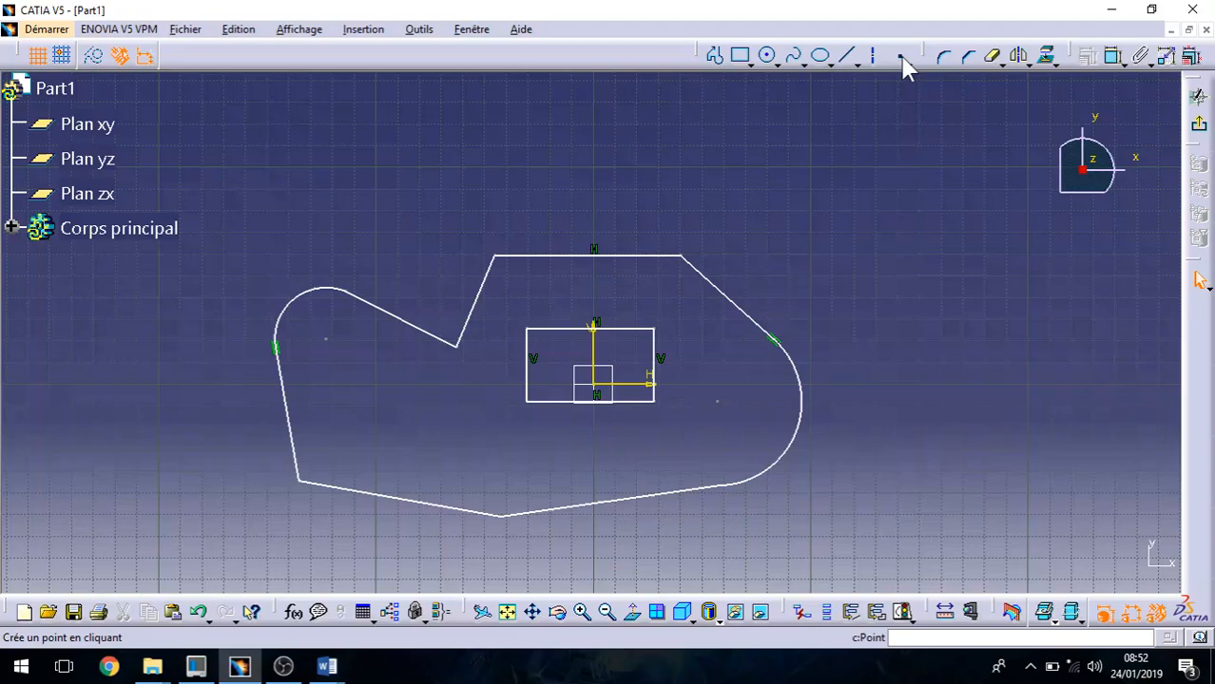
left_click(899, 55)
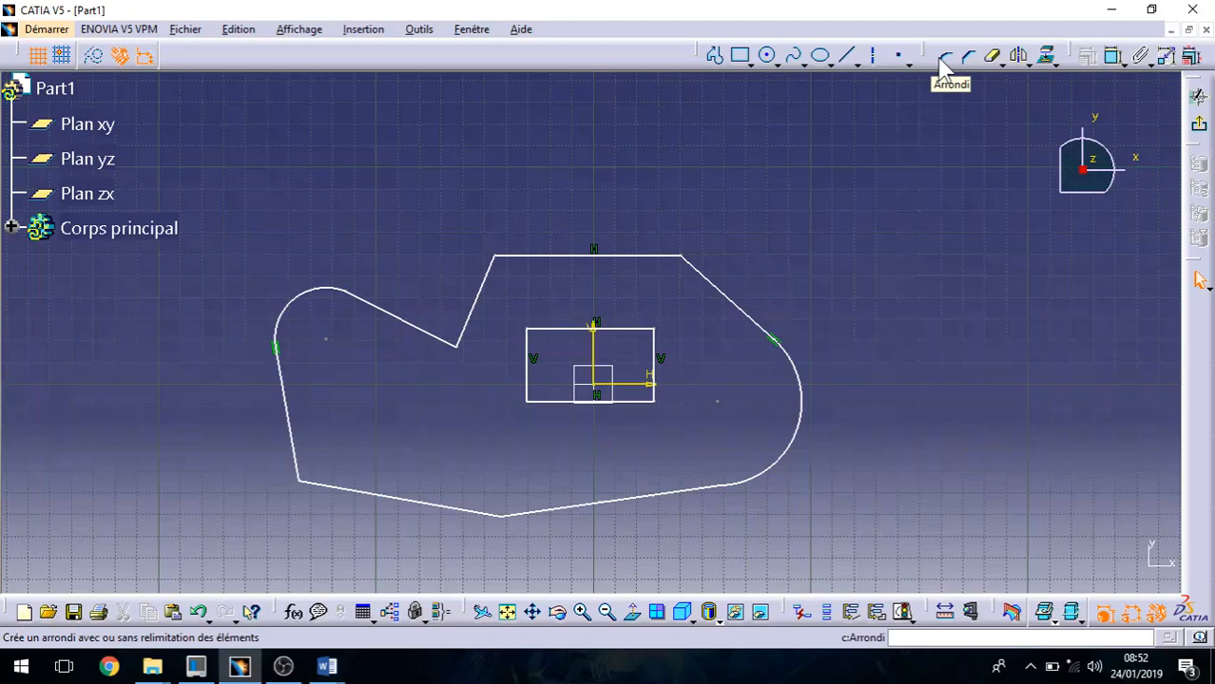
Step: Fillet the corner at the near end of the contour's upper horizontal edge, beside the notch, with a radius of 20 mm
left_click(944, 59)
left_click(496, 258)
left_click(504, 275)
double_click(522, 275)
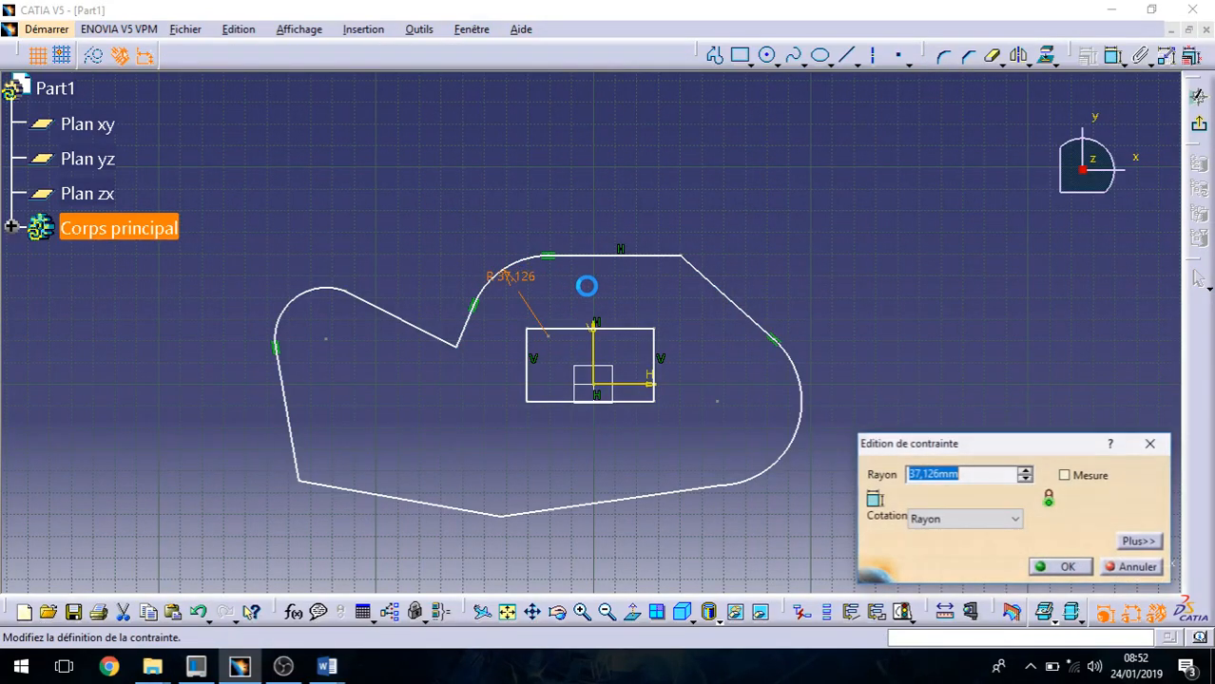
type("0")
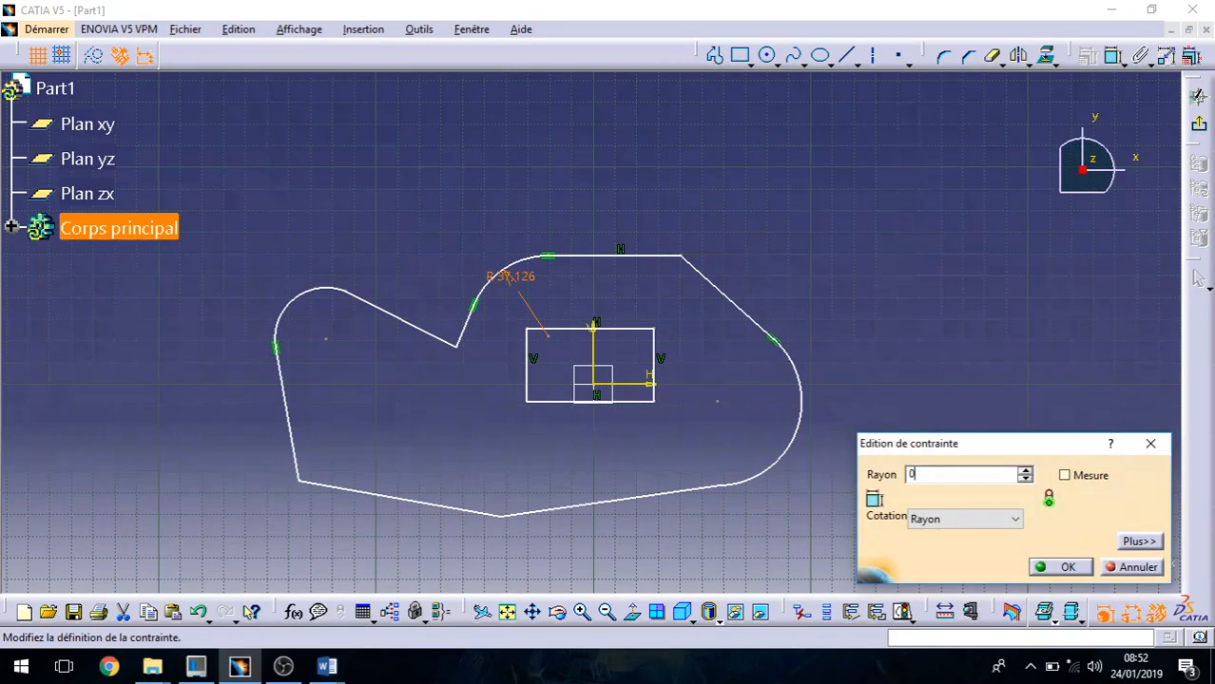
key("Return")
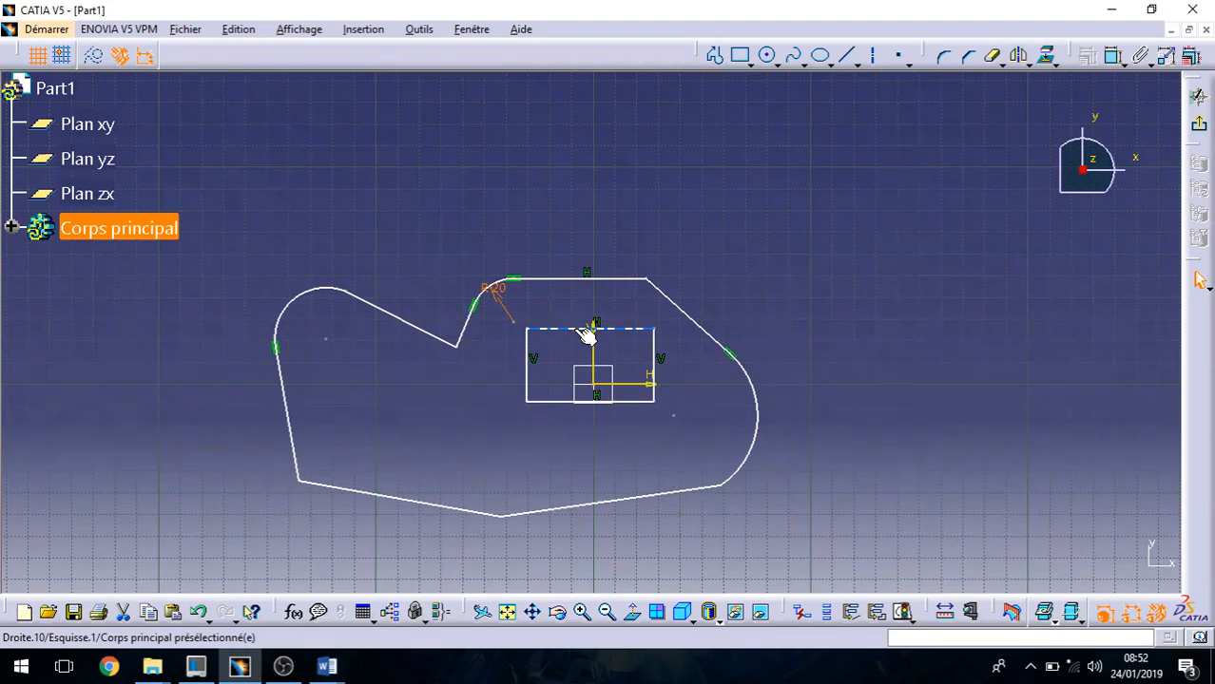
Step: Chamfer the contour's lower-left corner with a cut about 13 mm long at an angle of about 35 degrees
middle_click_drag(556, 376, 544, 314)
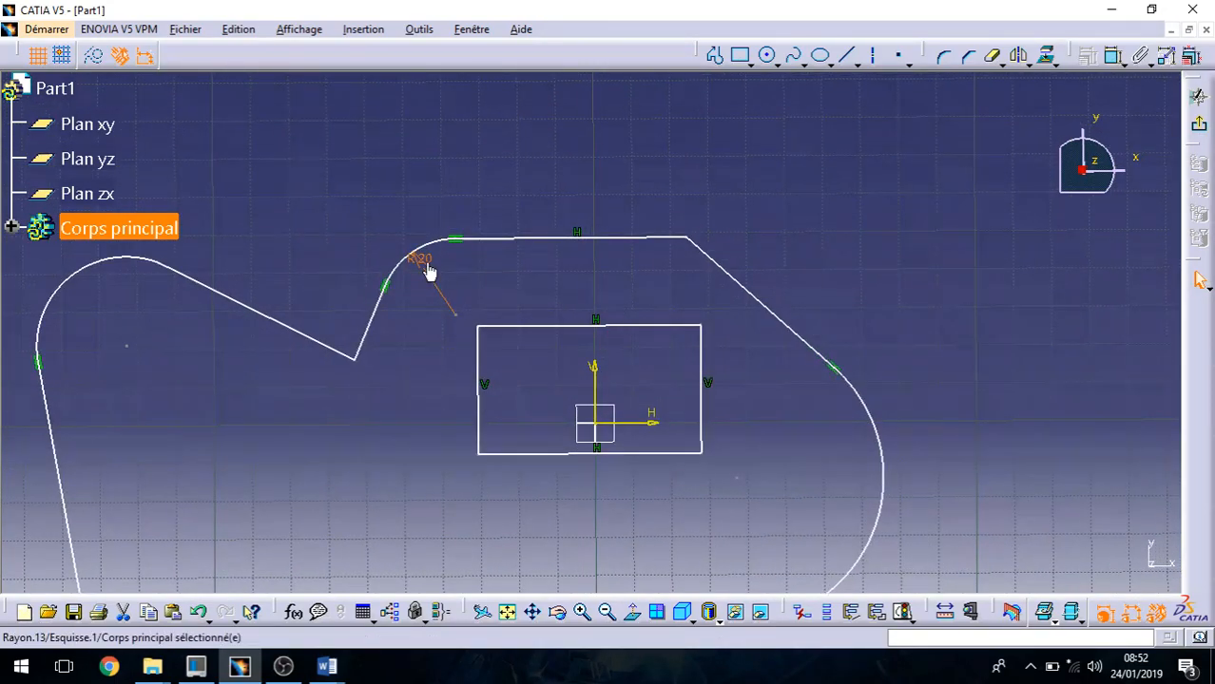
middle_click_drag(426, 271, 476, 222)
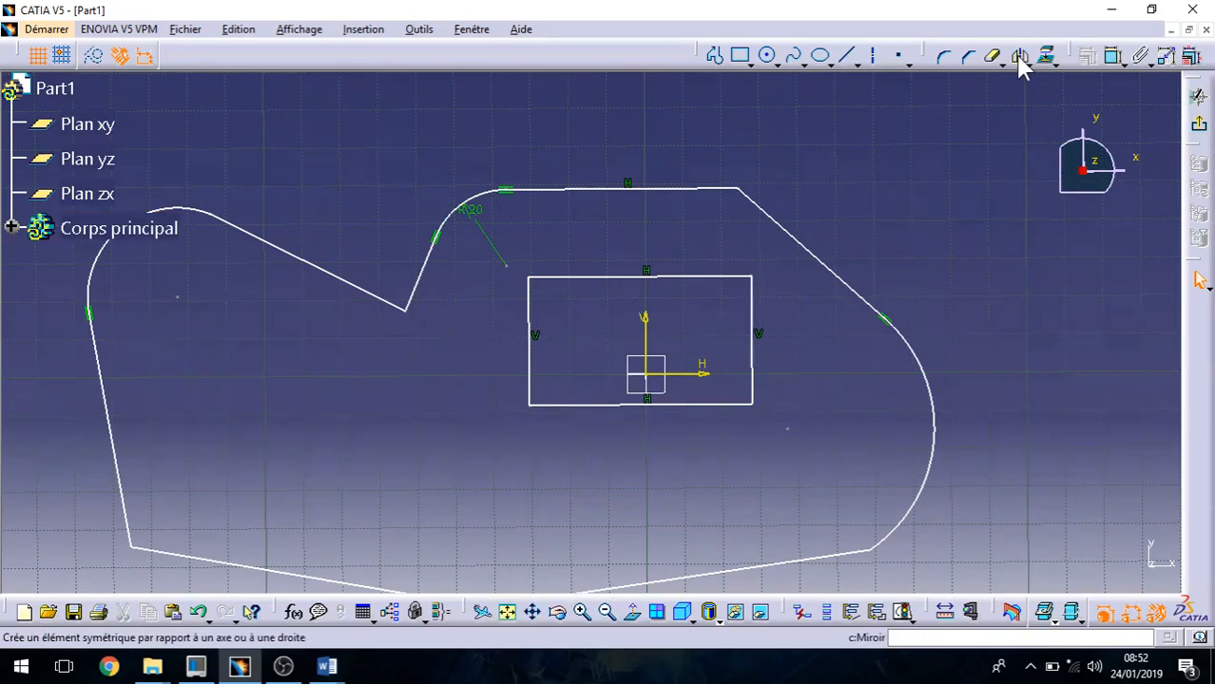
left_click(969, 56)
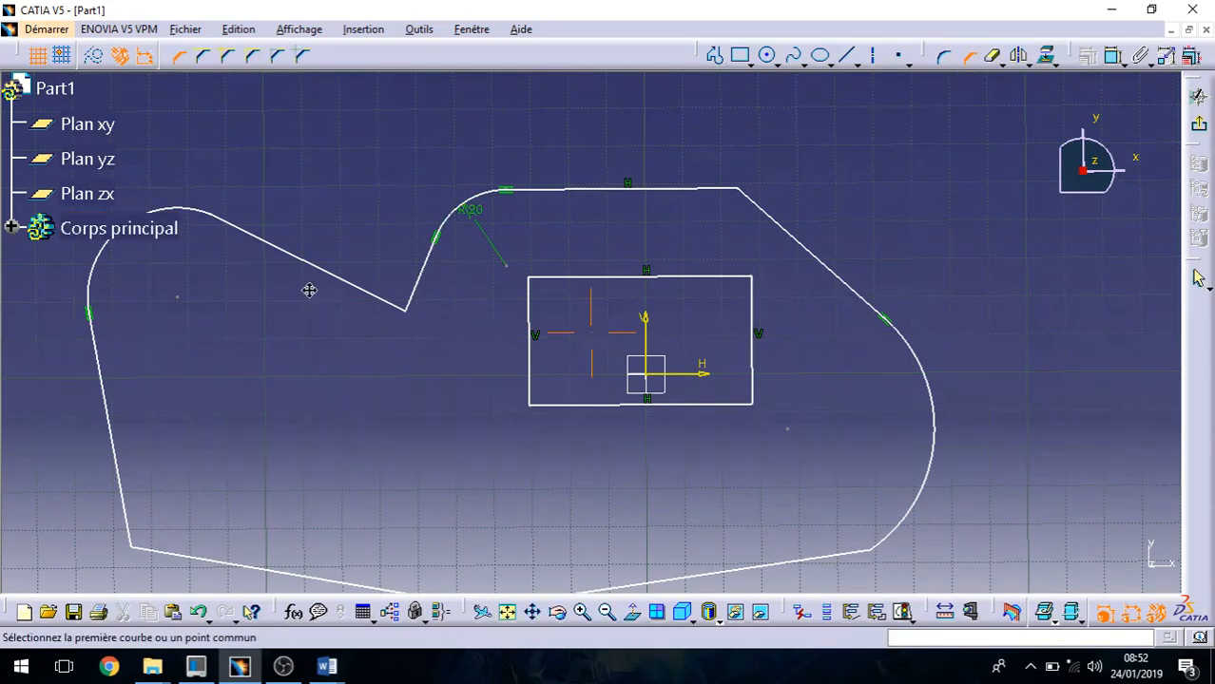
middle_click_drag(304, 298, 551, 187)
left_click(378, 436)
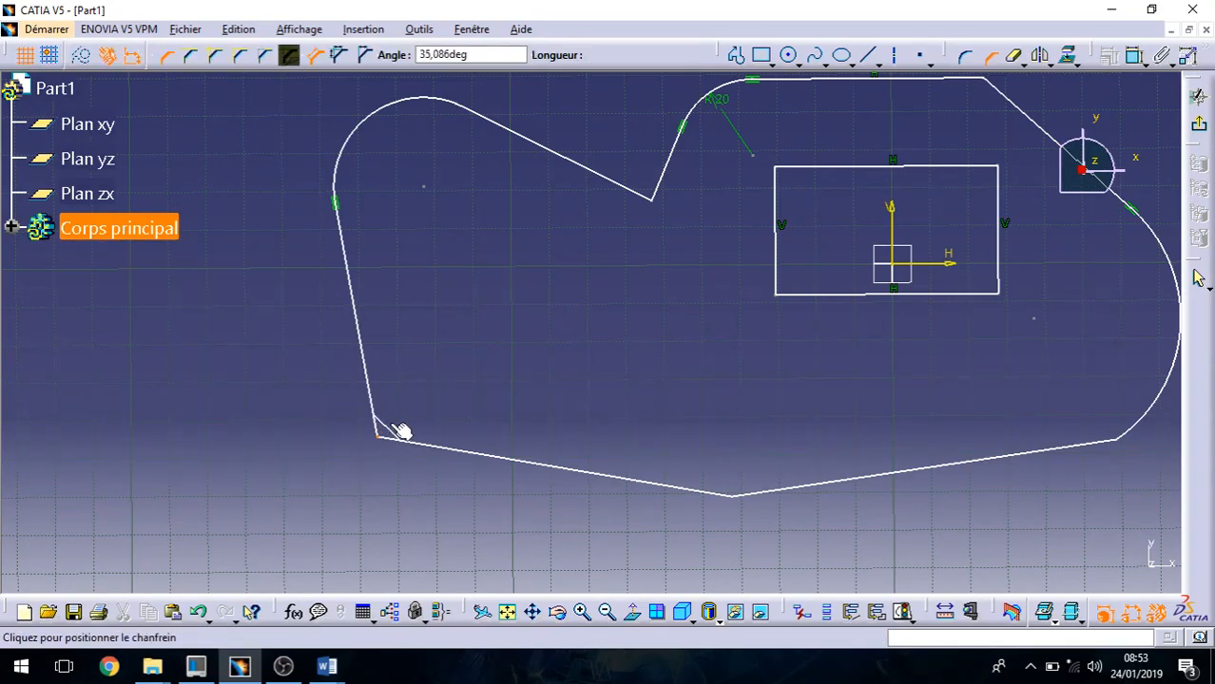
left_click(400, 429)
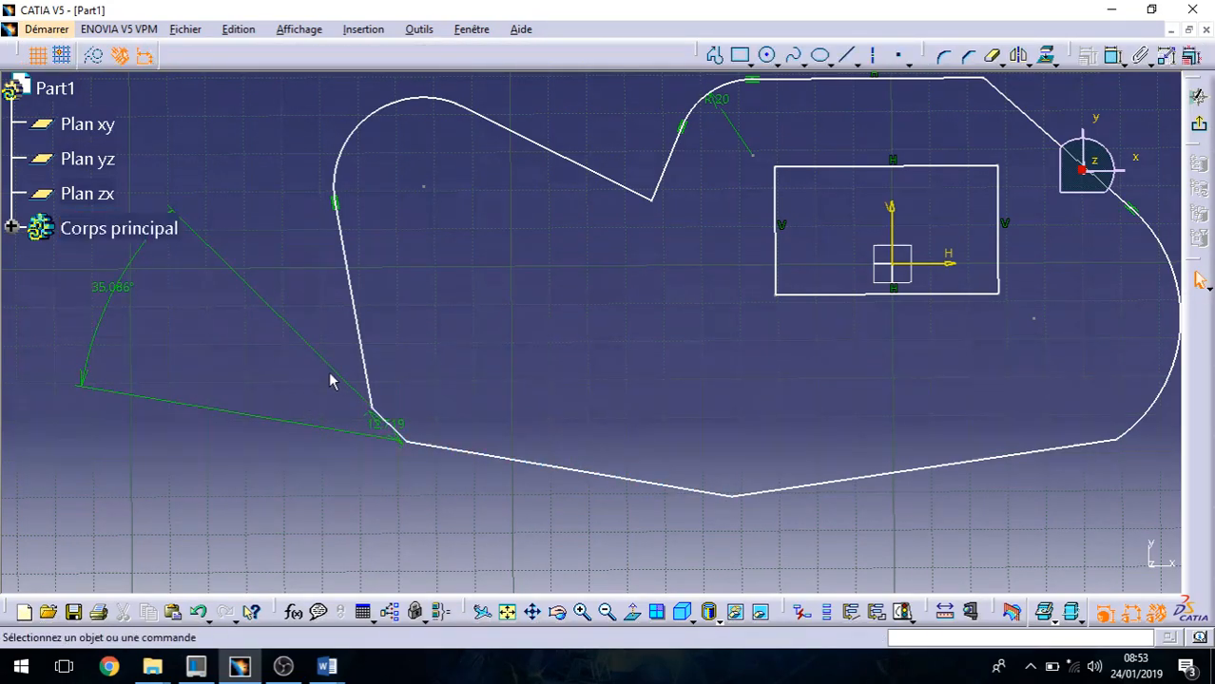
Step: Close the contour's large right-hand arc into a full circle, and undo the change
mouse_move(789, 301)
middle_mouse_down()
mouse_move(805, 304)
mouse_move(722, 384)
mouse_move(679, 394)
middle_mouse_up()
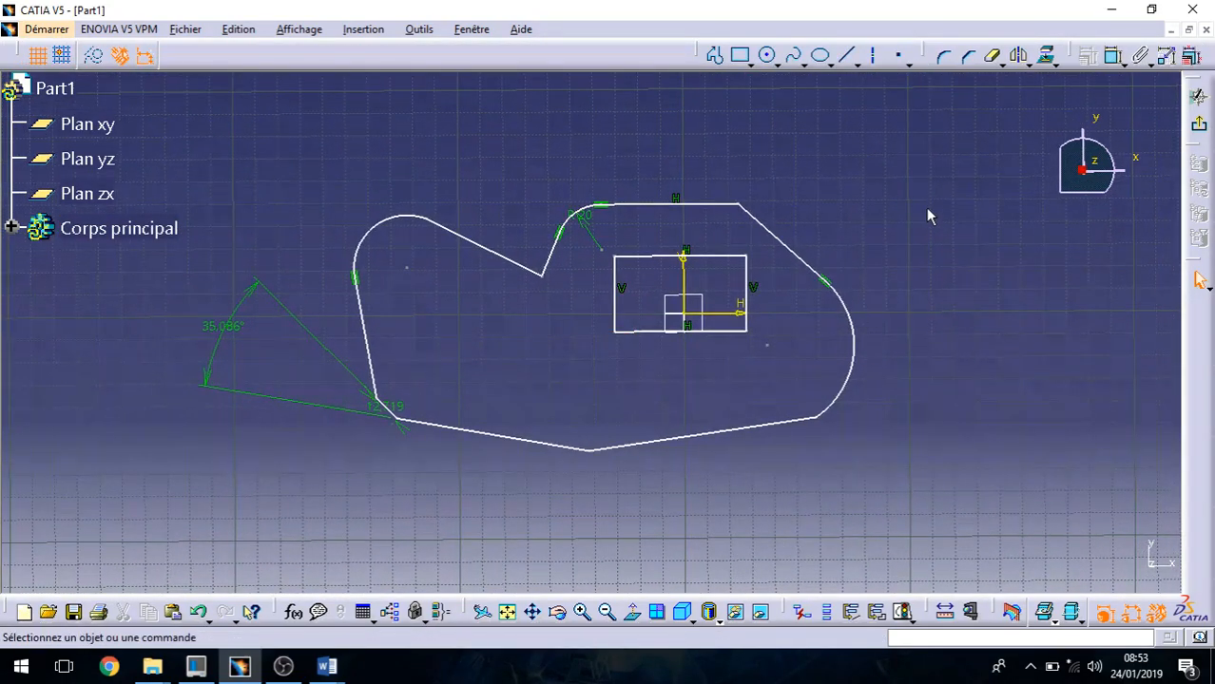
left_click(1000, 64)
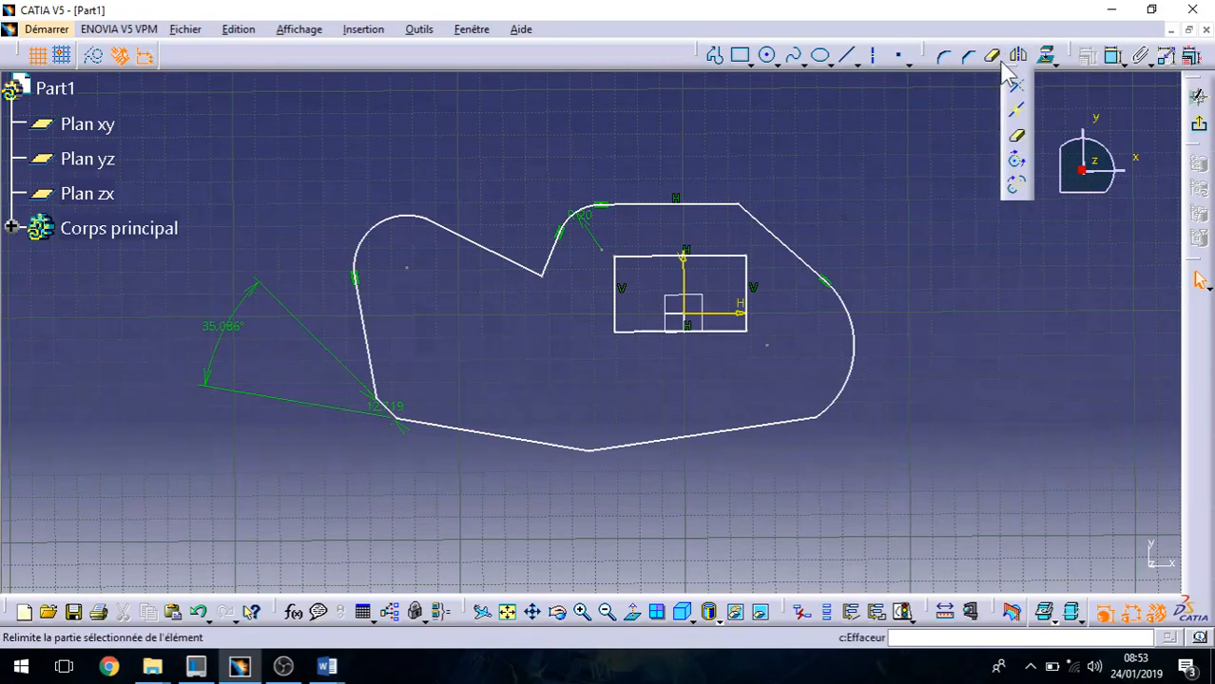
left_click(1022, 166)
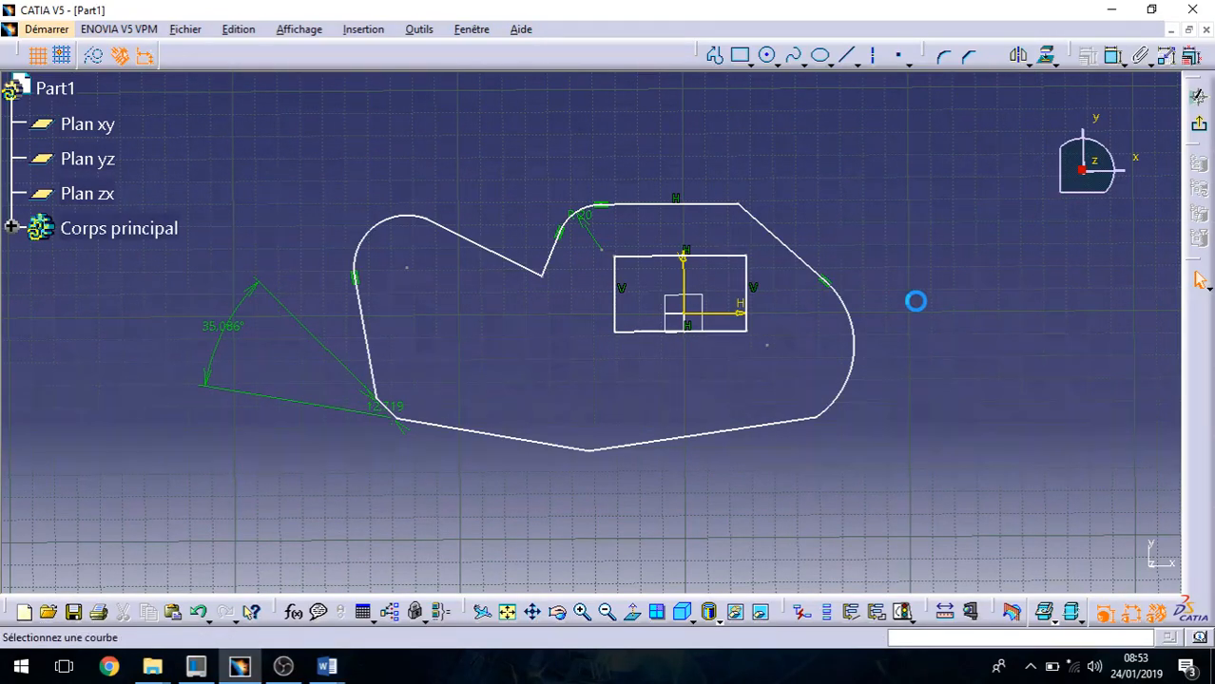
left_click(855, 358)
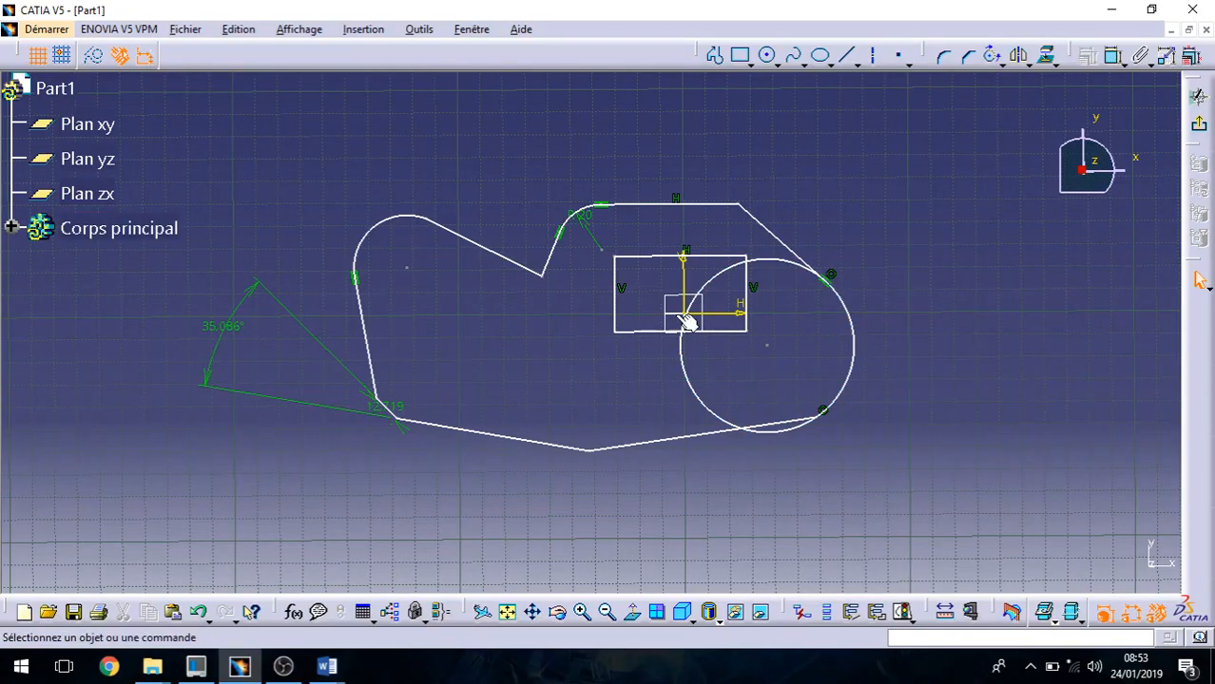
key("ctrl+z")
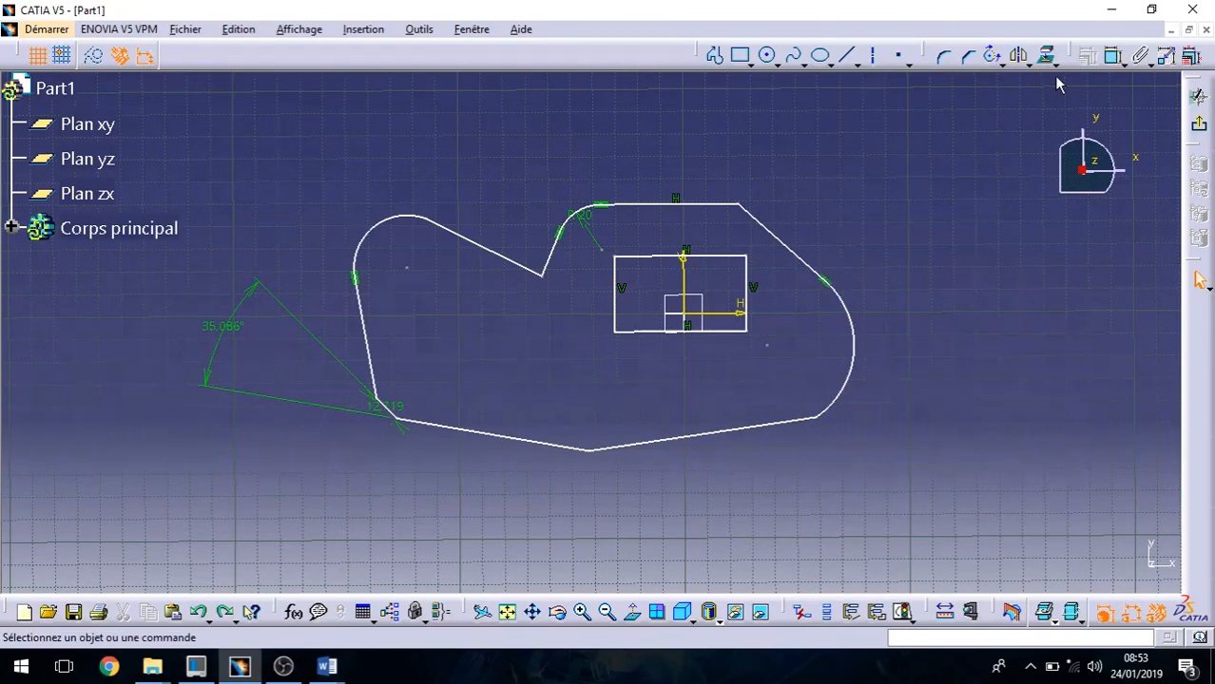
Step: Swap the contour's large right-hand arc for its complementary arc, and apply Complement again to bring back the original arc
left_click(1004, 61)
left_click(1020, 195)
left_click(860, 353)
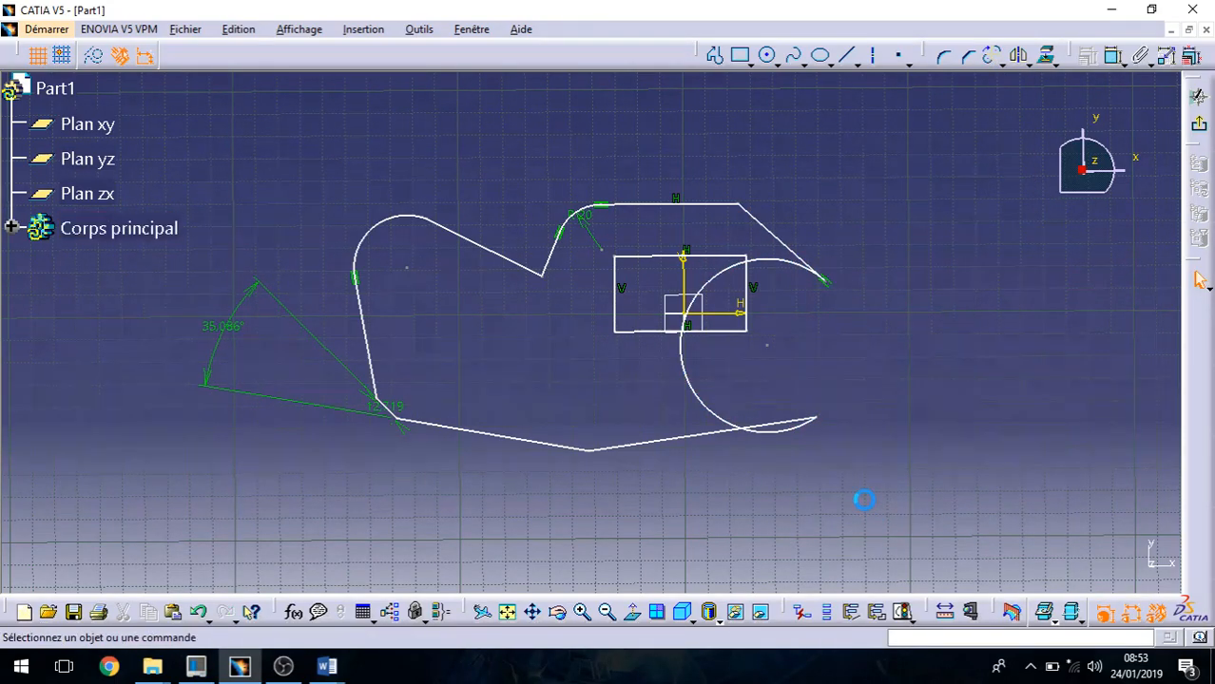
left_click(993, 57)
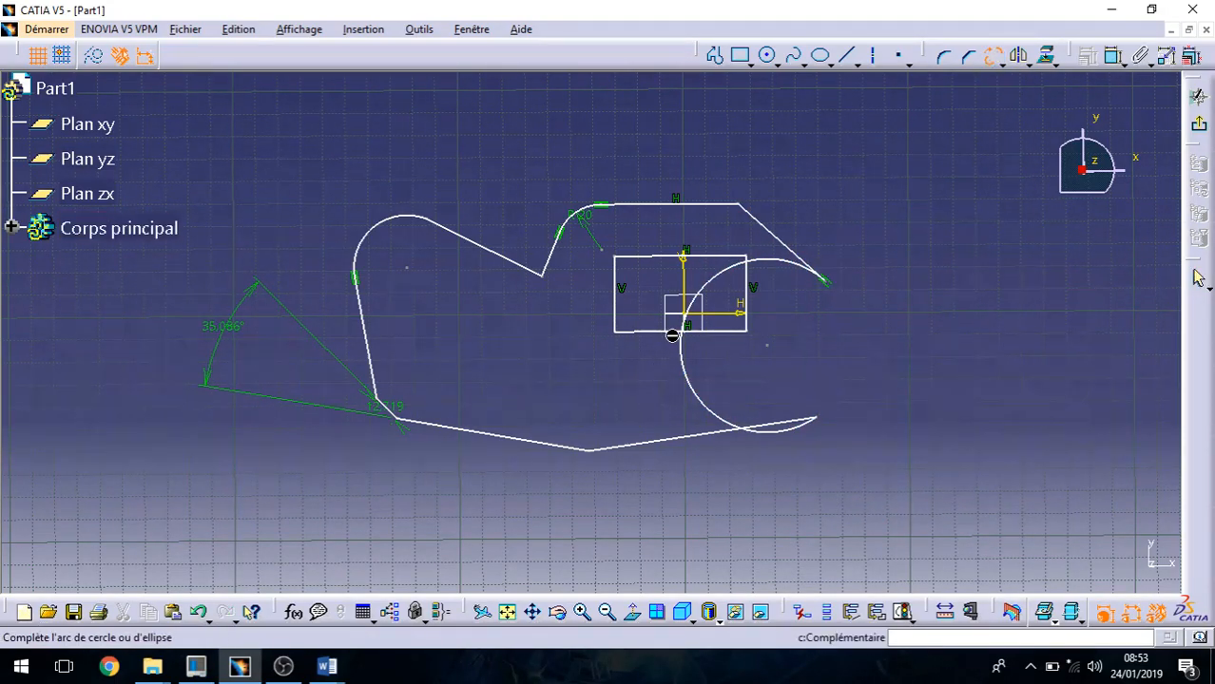
left_click(686, 348)
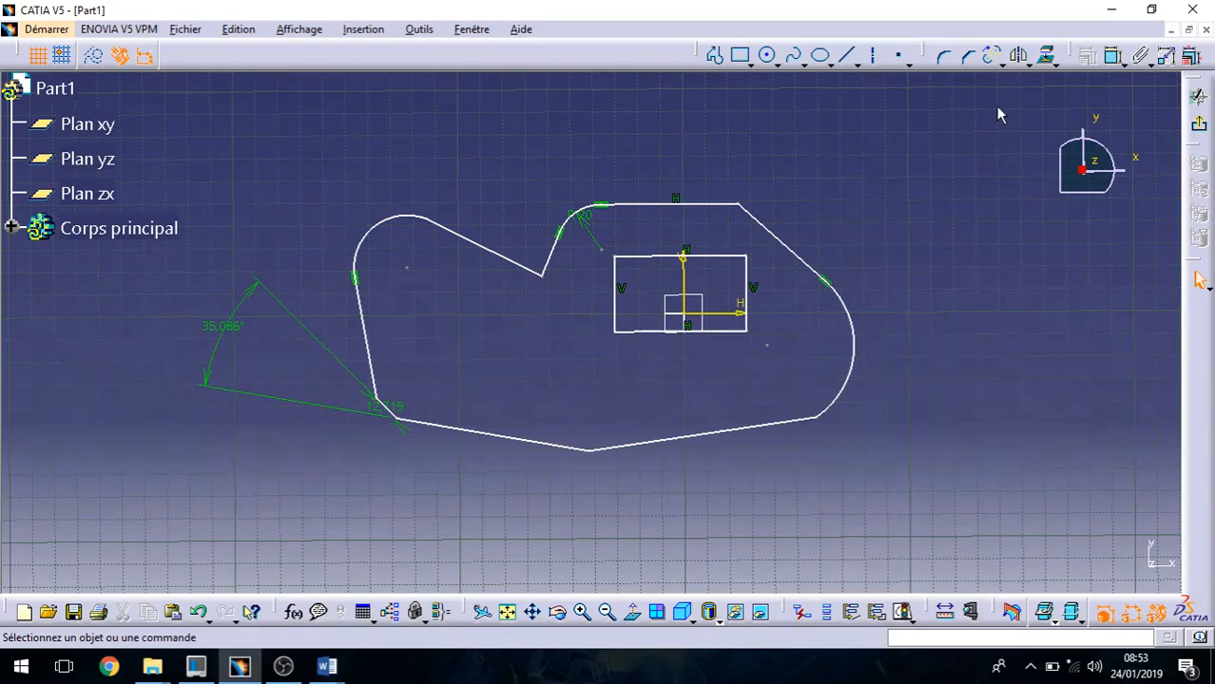
Step: Dock the transformation toolbar horizontally above the sketch area, and move the constraint toolbar next to the sketch tools
left_click(1050, 61)
left_click_drag(1040, 73, 559, 66)
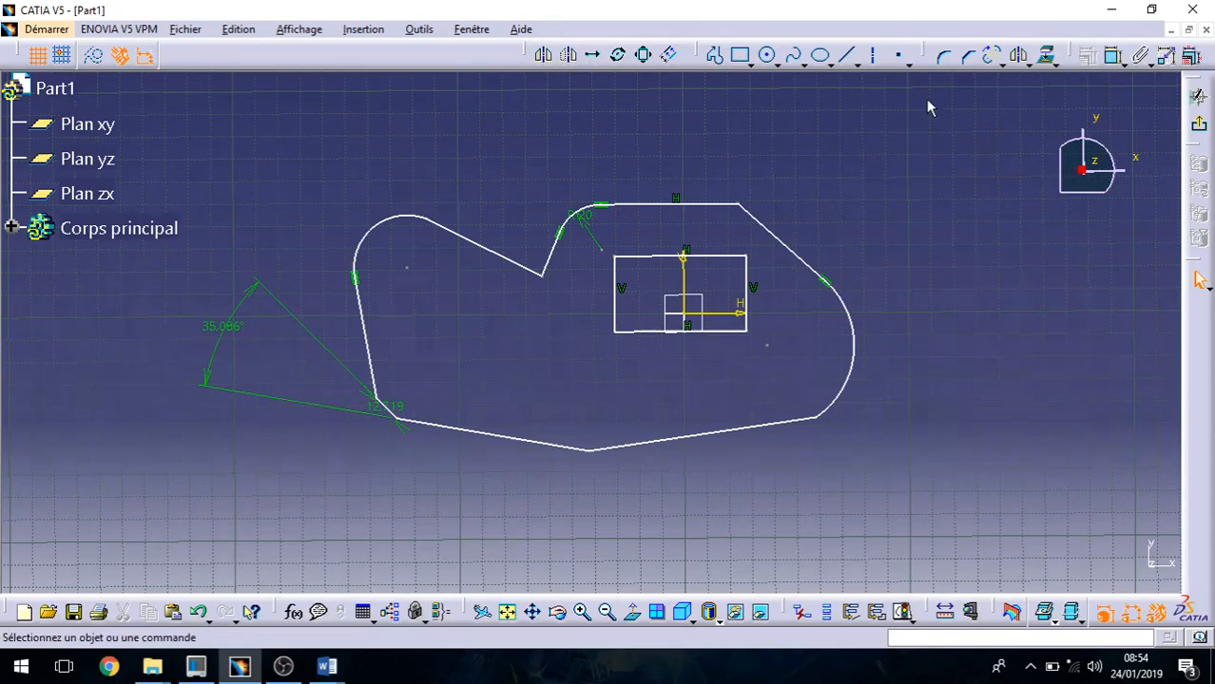
left_click_drag(1078, 54, 302, 57)
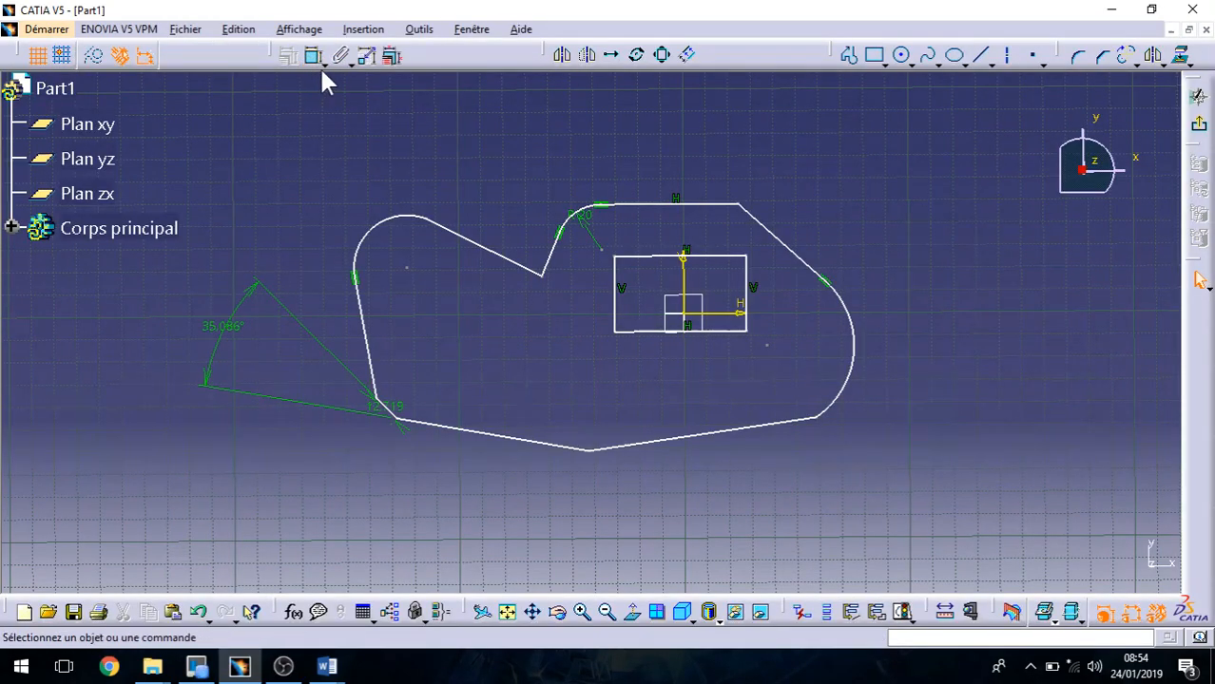
Step: Dimension the length of the contour's upper horizontal edge and the radius of its upper-left arc
left_click(314, 59)
left_click(681, 205)
left_click(684, 153)
left_click(314, 54)
left_click(393, 218)
left_click(333, 173)
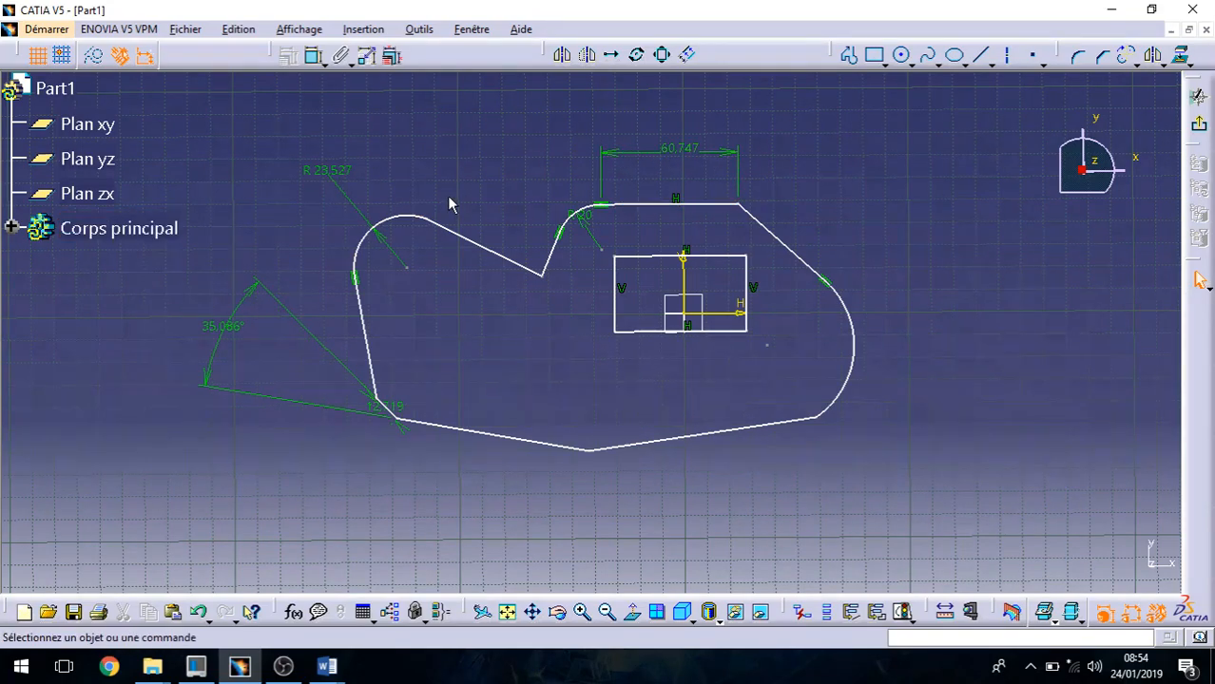
Step: Apply a perpendicularity constraint between the two lines that meet at the contour's upper notch
left_click(516, 265)
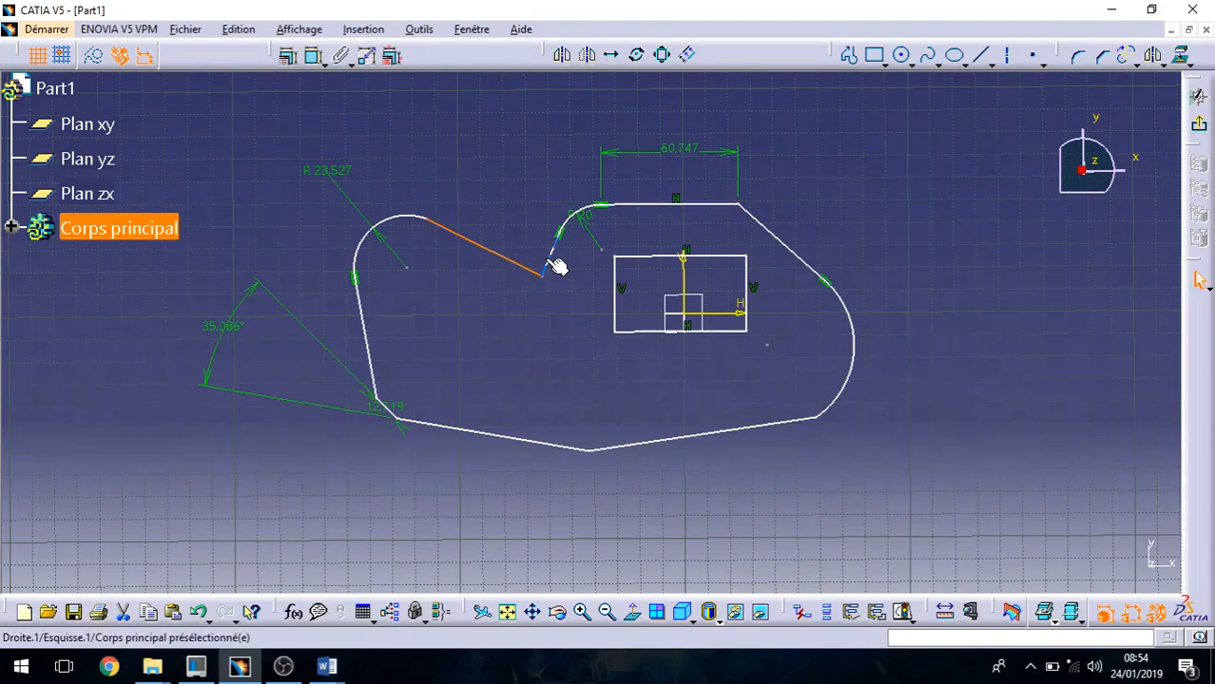
left_click(553, 260, "ctrl")
left_click(285, 59)
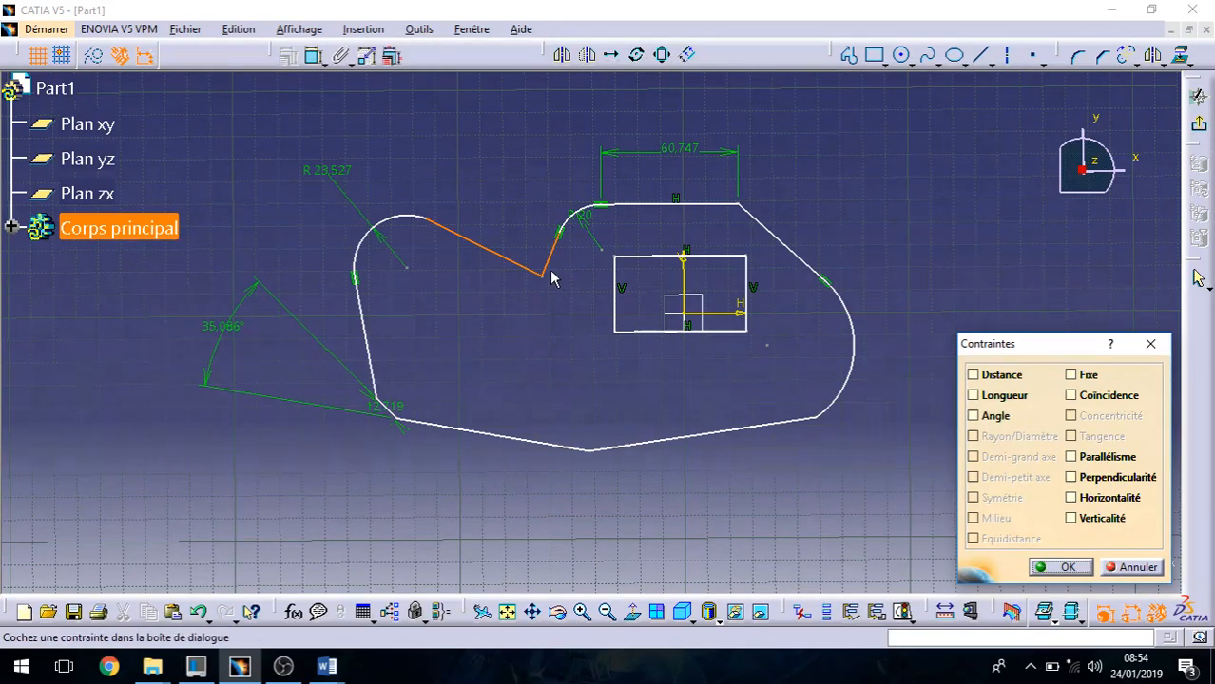
left_click(1073, 477)
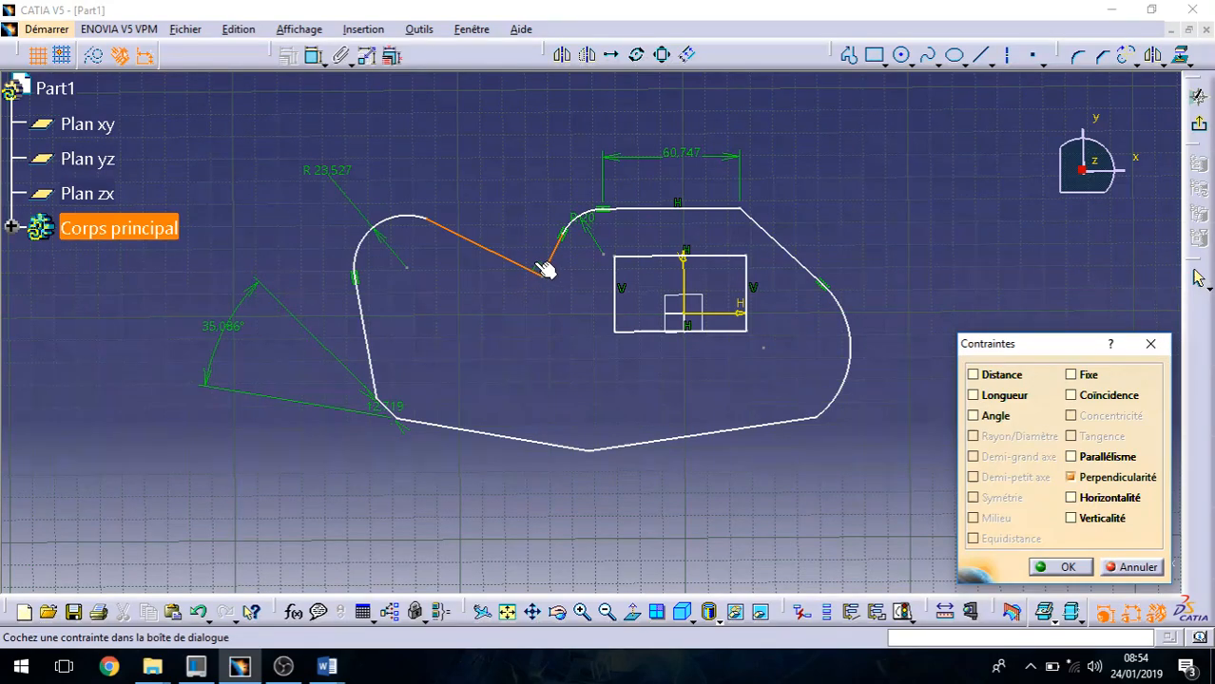
left_click(1057, 566)
left_click(814, 321)
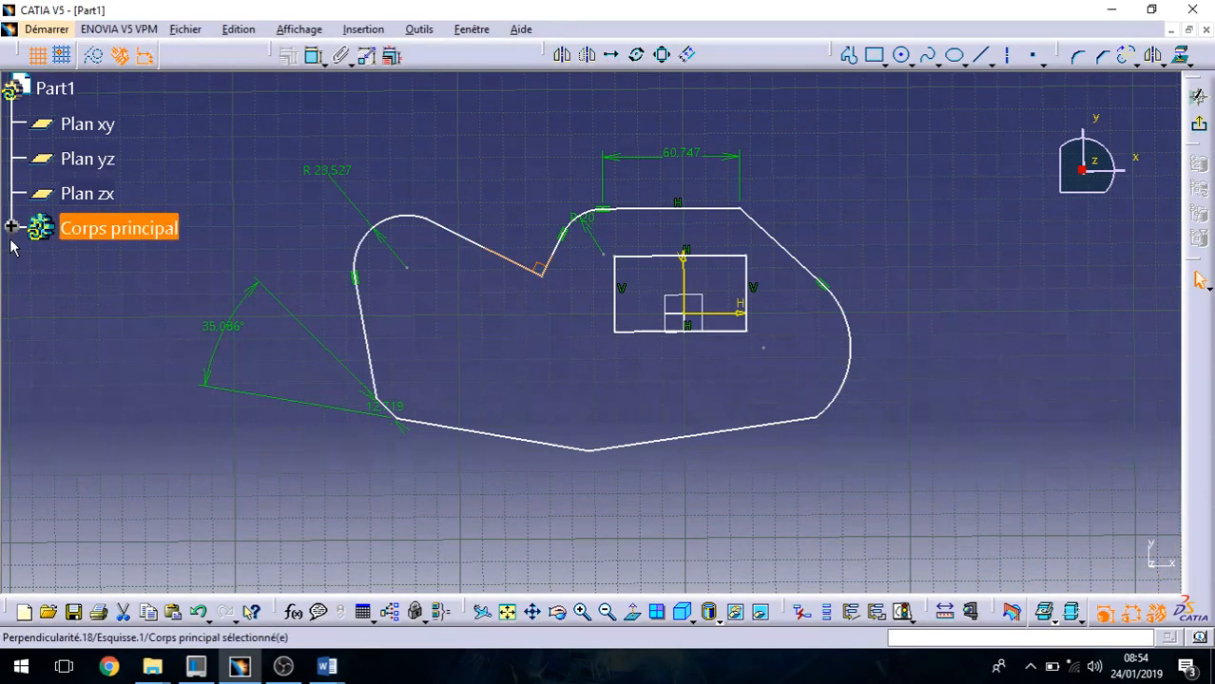
Step: Undock the sketch tools toolbar, toggle the grid display off and on, and dock the toolbar back in place
scroll(607, 354, "up", 1)
middle_click_drag(606, 353, 617, 366)
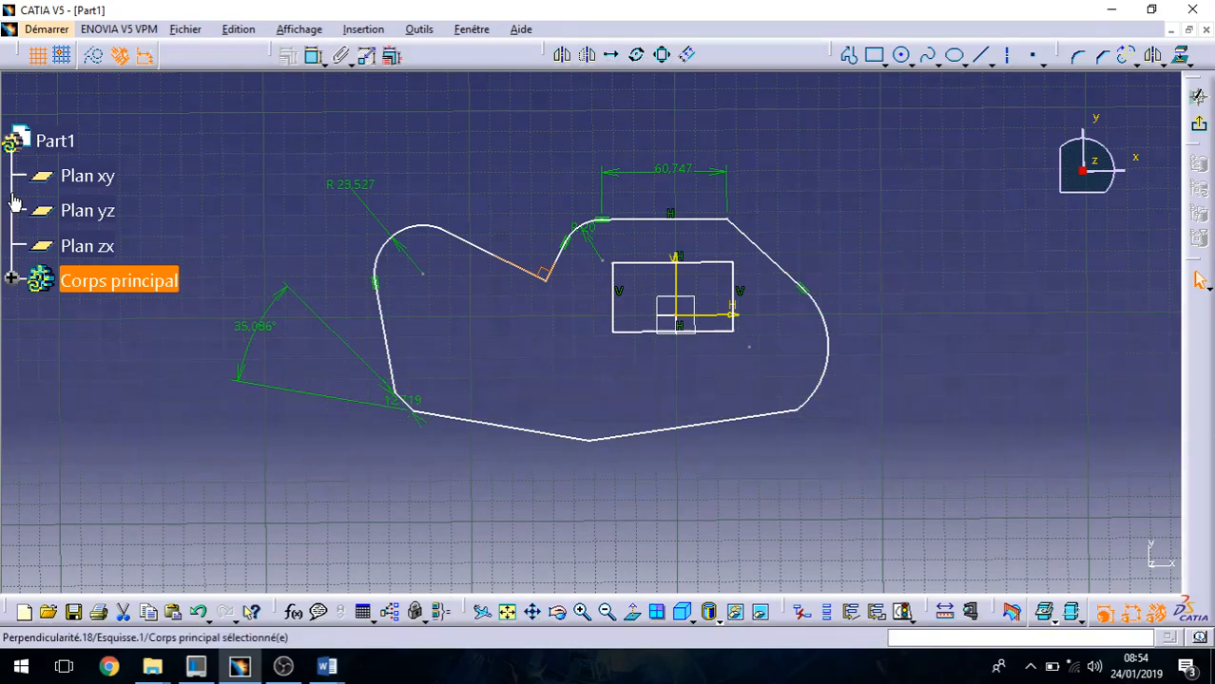
left_click_drag(27, 55, 72, 142)
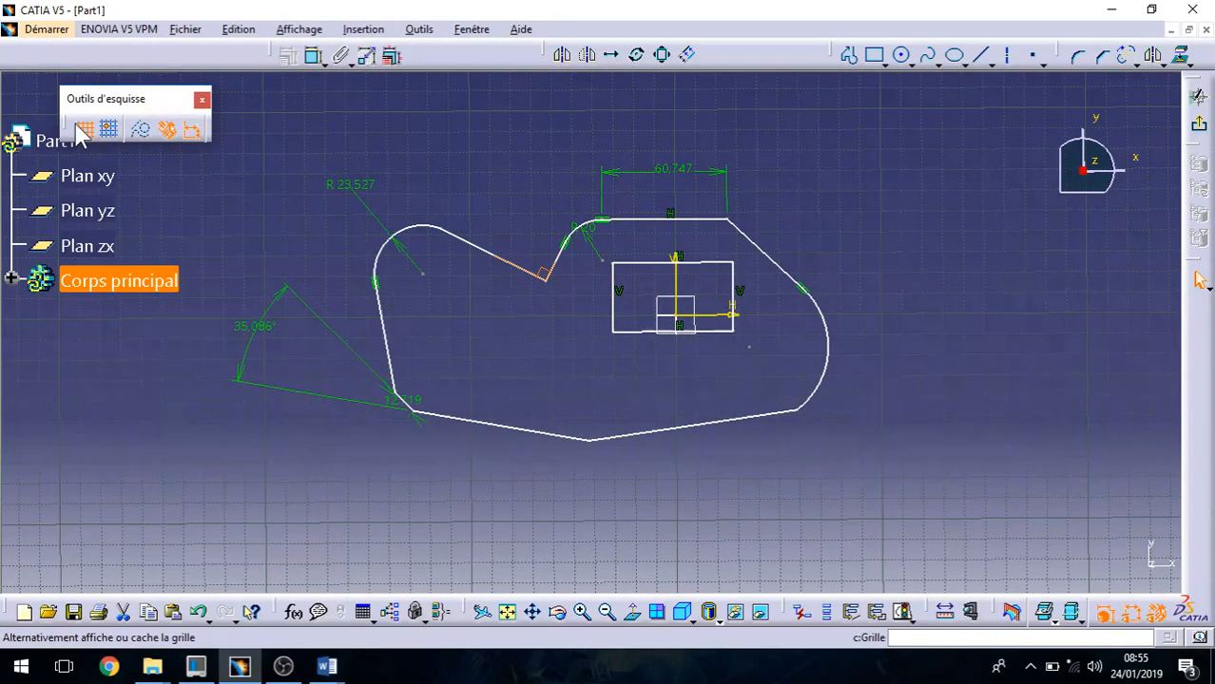
left_click(84, 130)
left_click(84, 130)
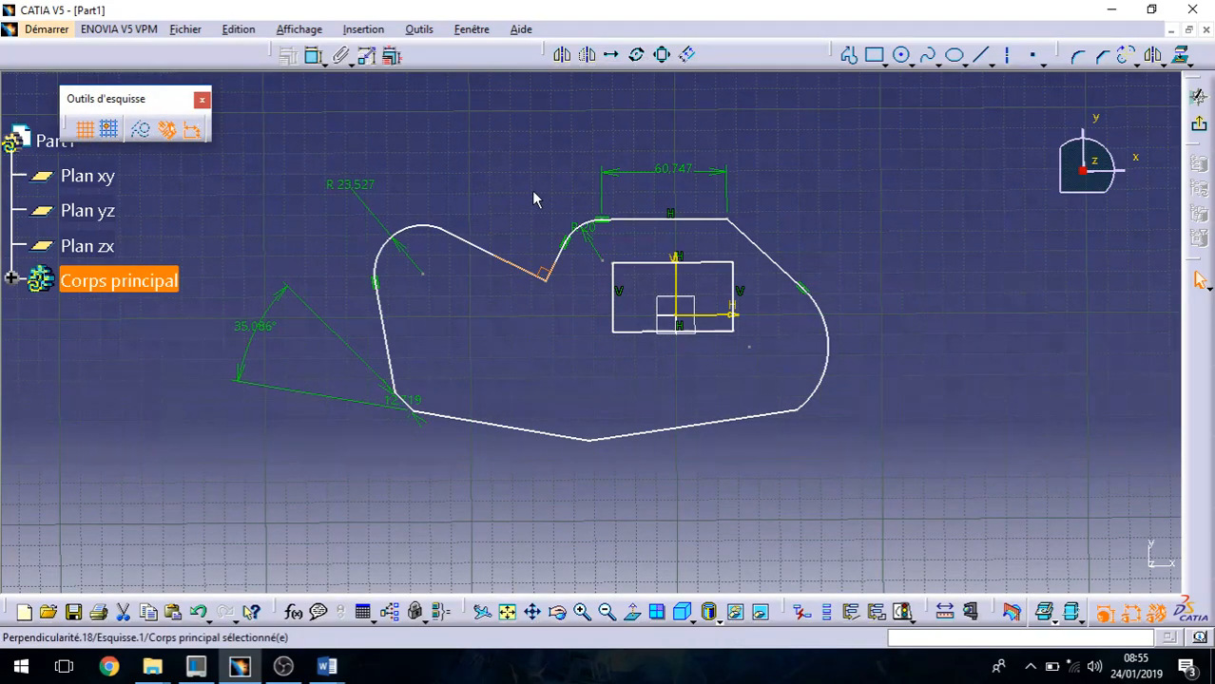
left_click_drag(84, 104, 34, 47)
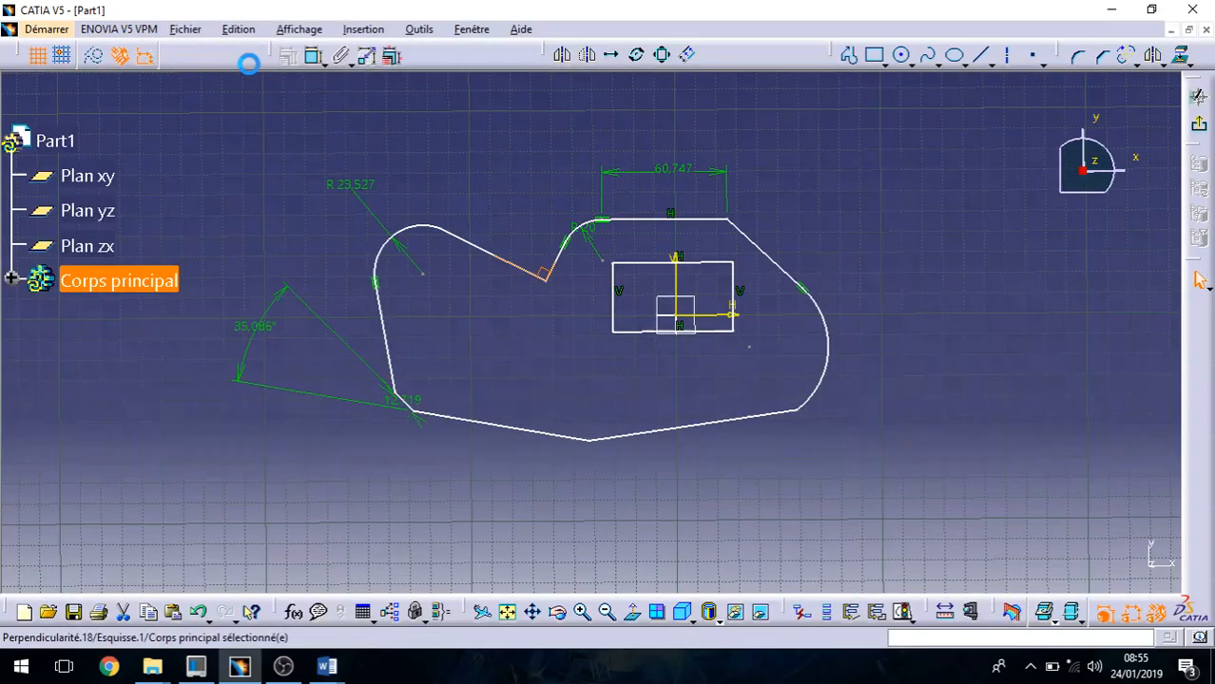
Step: Arrange the constraint, transformation, profile and operation toolbars side by side in a second row below the sketch tools
left_click_drag(277, 57, 135, 91)
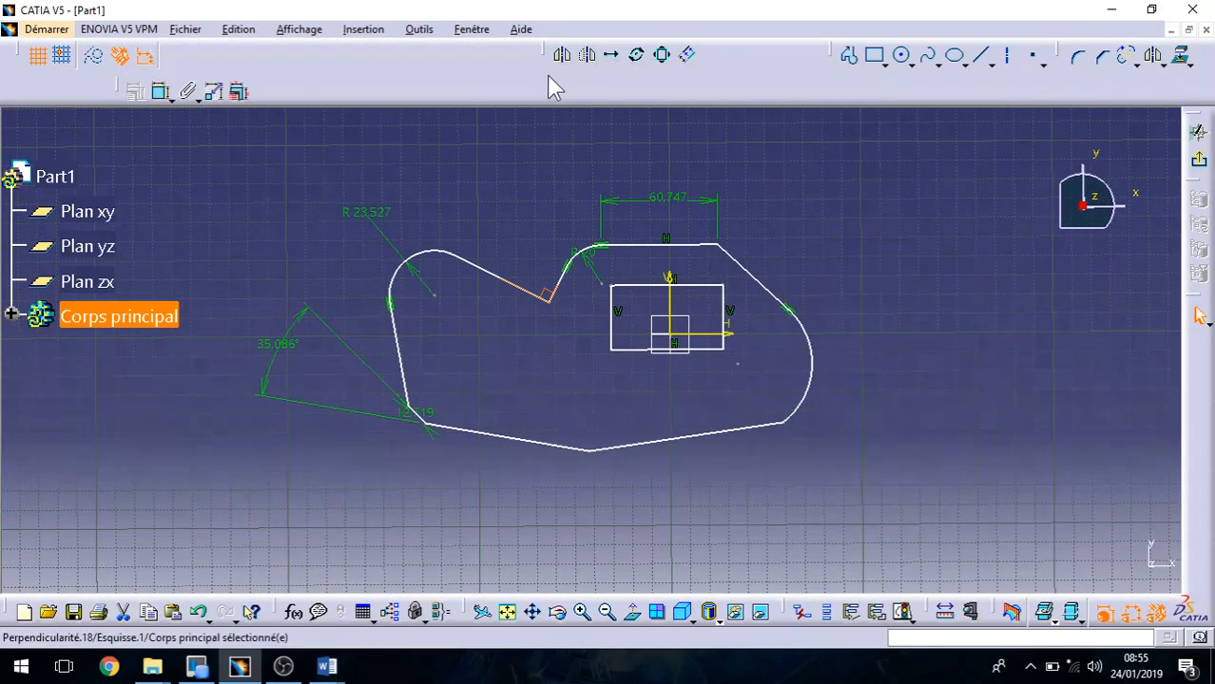
left_click_drag(548, 54, 314, 90)
left_click_drag(839, 55, 504, 88)
left_click_drag(1073, 55, 766, 89)
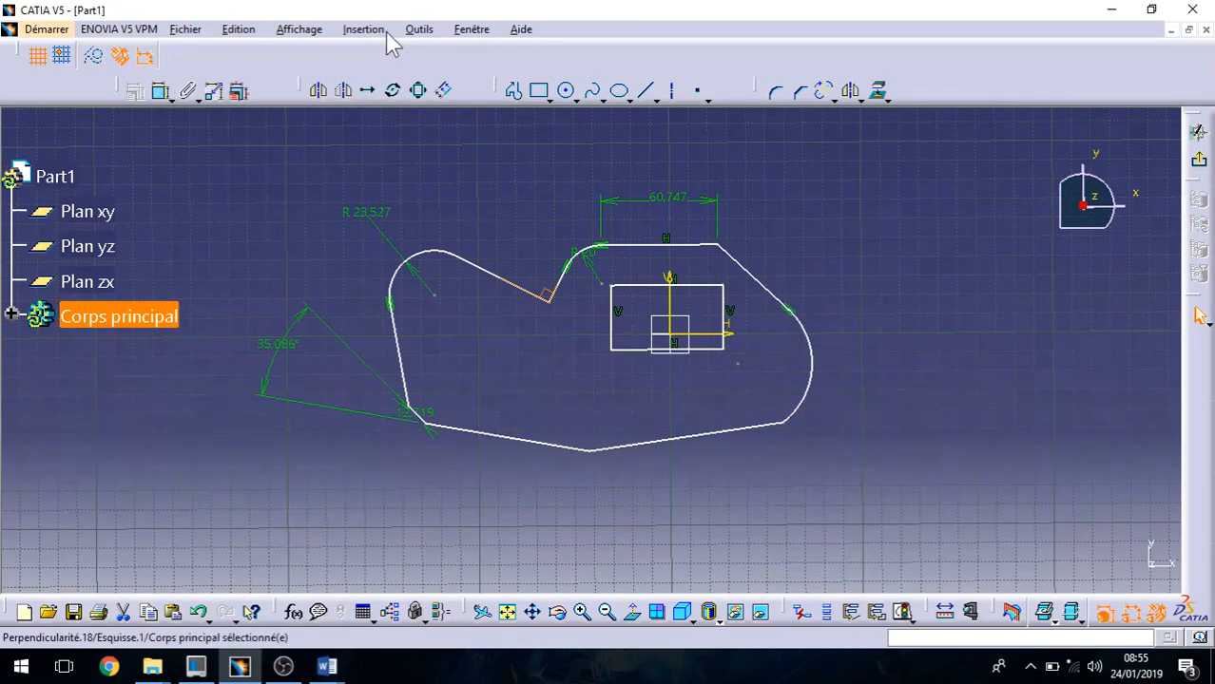
Step: Run the sketch analysis to check whether the contours are closed, keeping the whole sketch in view beside the report
left_click(421, 30)
left_click(512, 290)
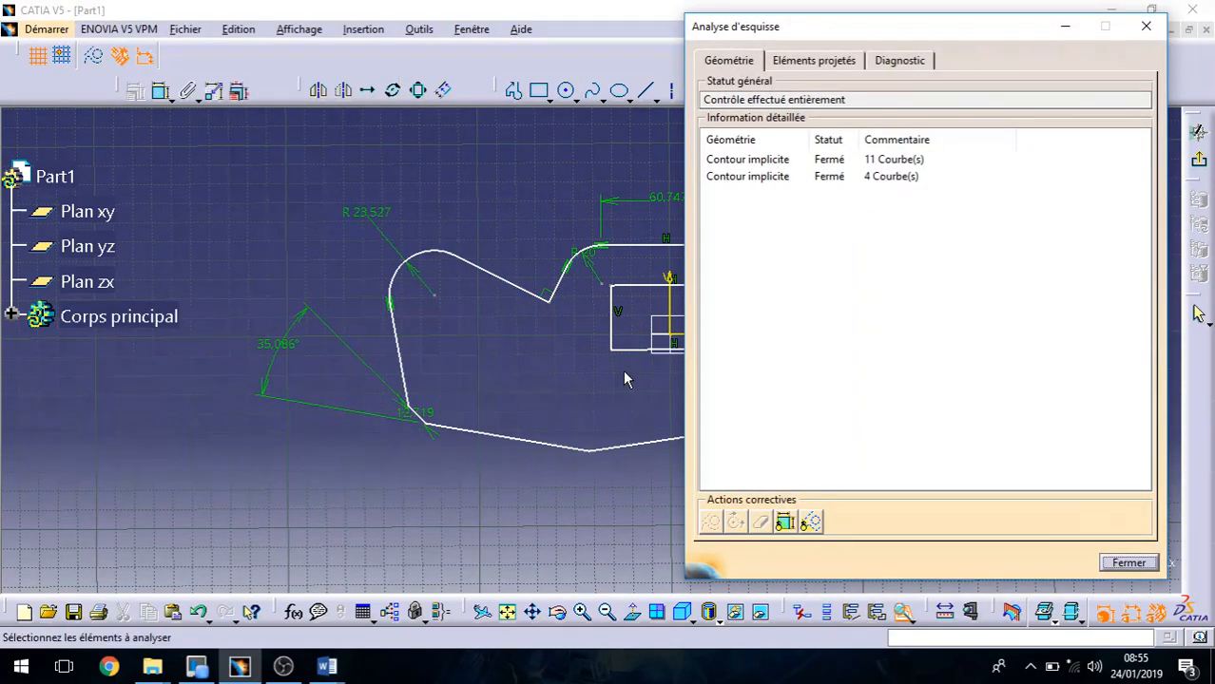
middle_click_drag(627, 376, 476, 377)
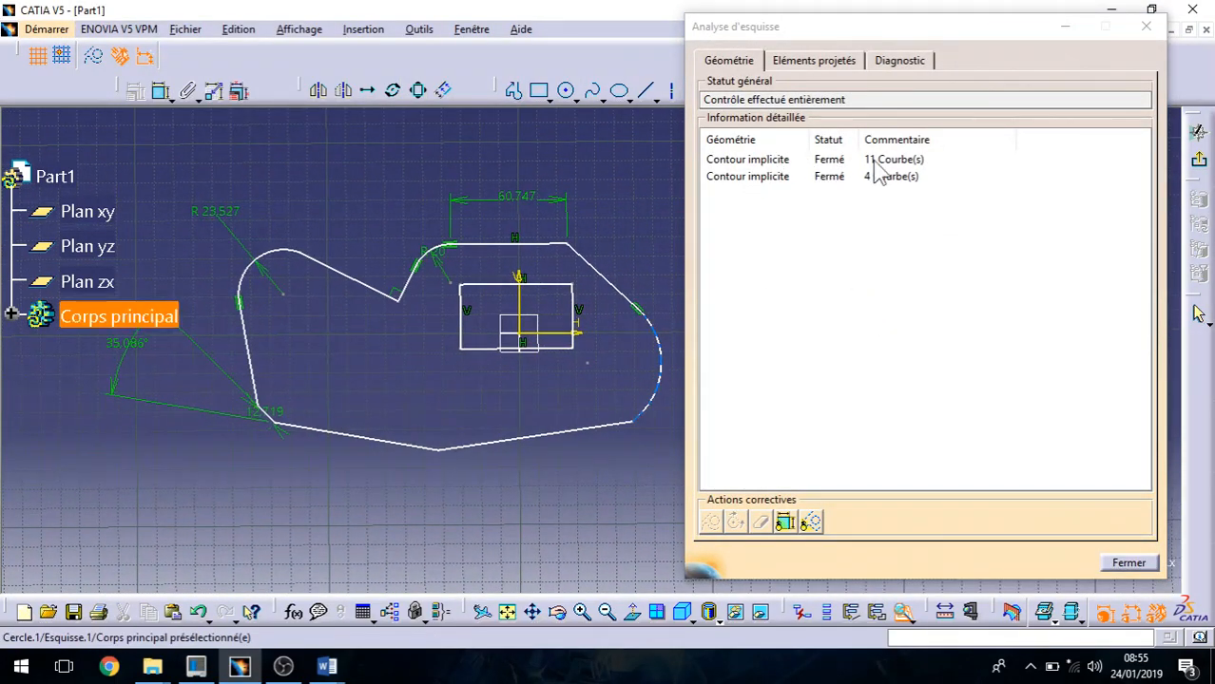
Step: Highlight each listed implicit contour in the sketch analysis to see its geometry, and close the report
left_click(786, 177)
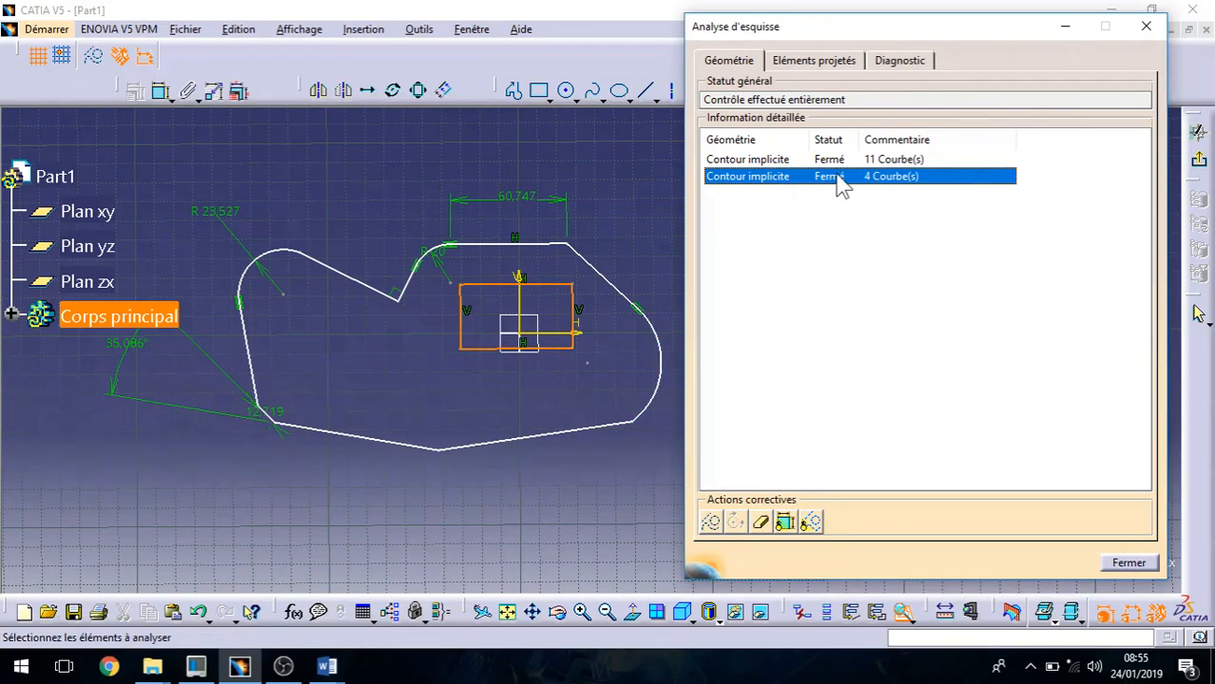
left_click(757, 163)
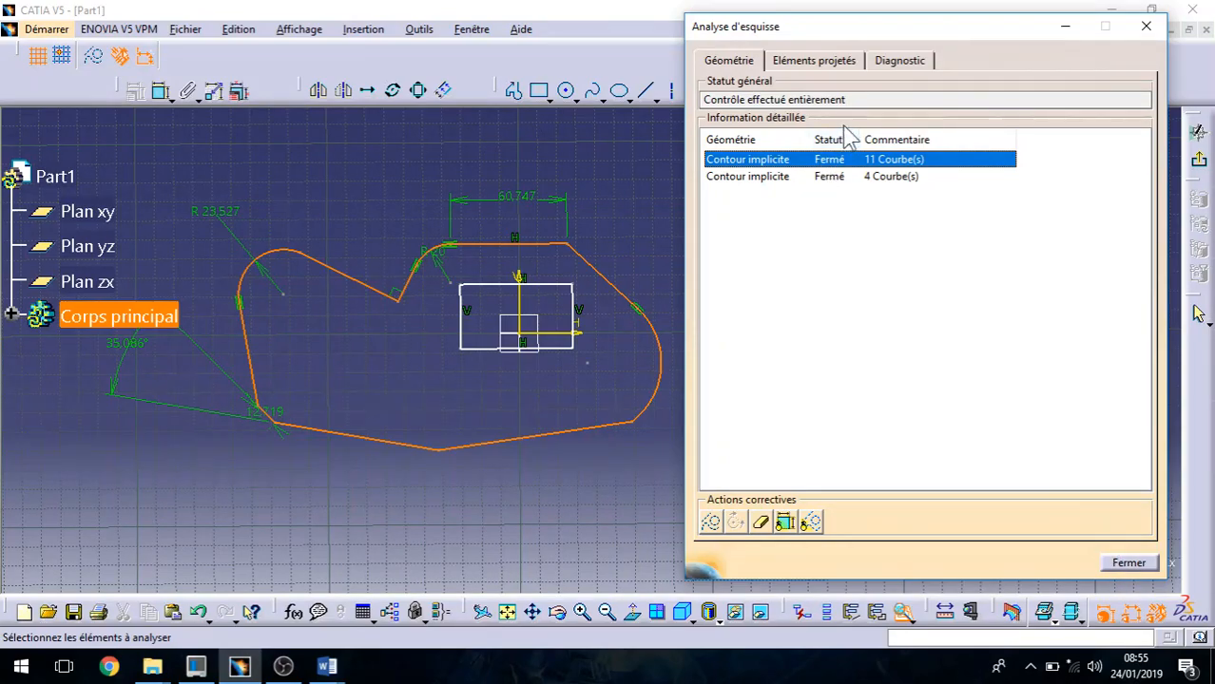
left_click(1125, 563)
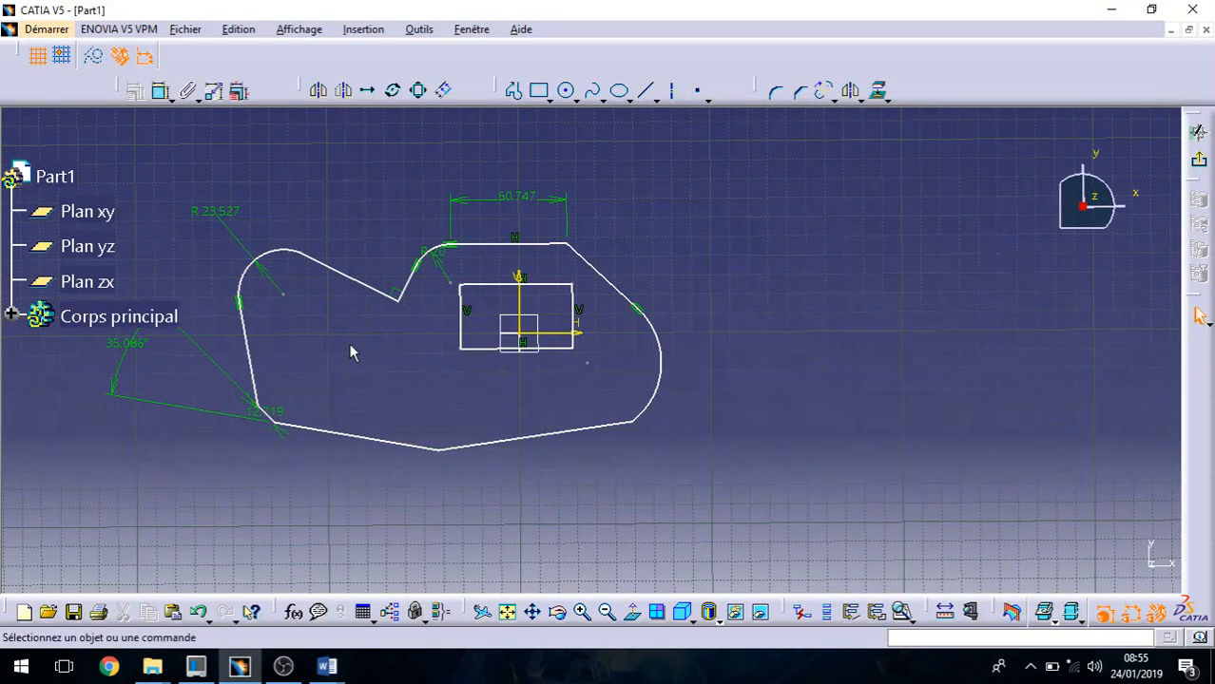
Step: Exit the sketch and extrude both contours into a solid block, raising the upper limit beyond its initial height
left_click(1199, 159)
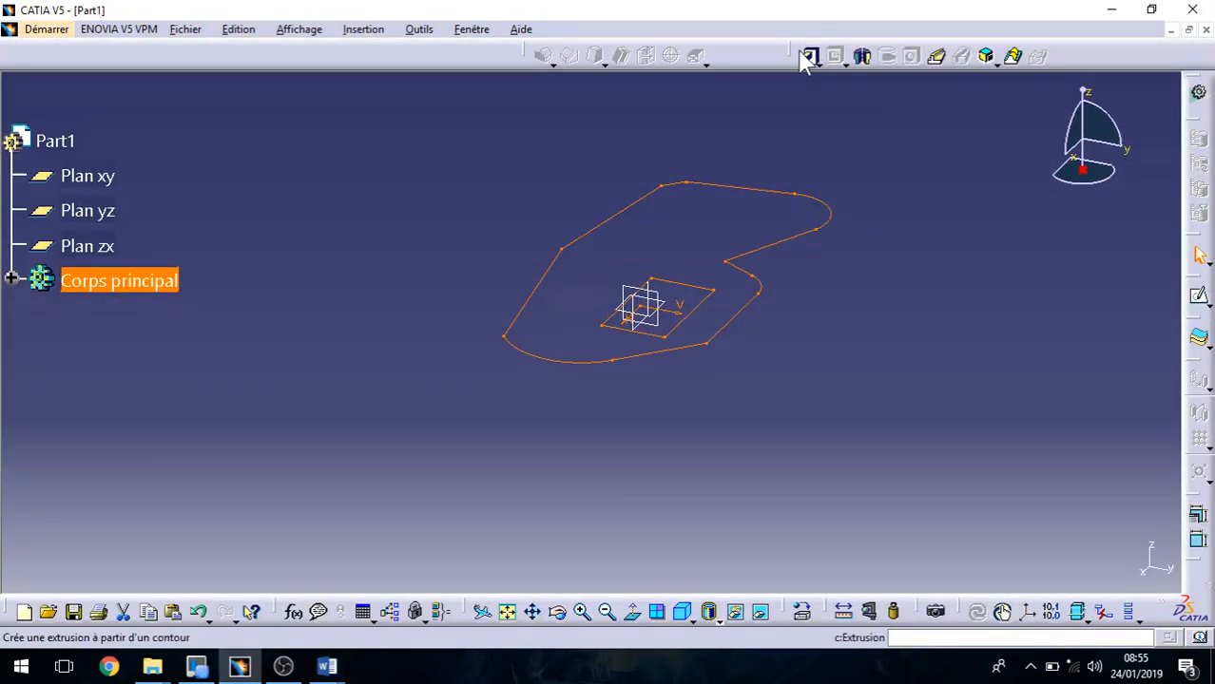
left_click(809, 57)
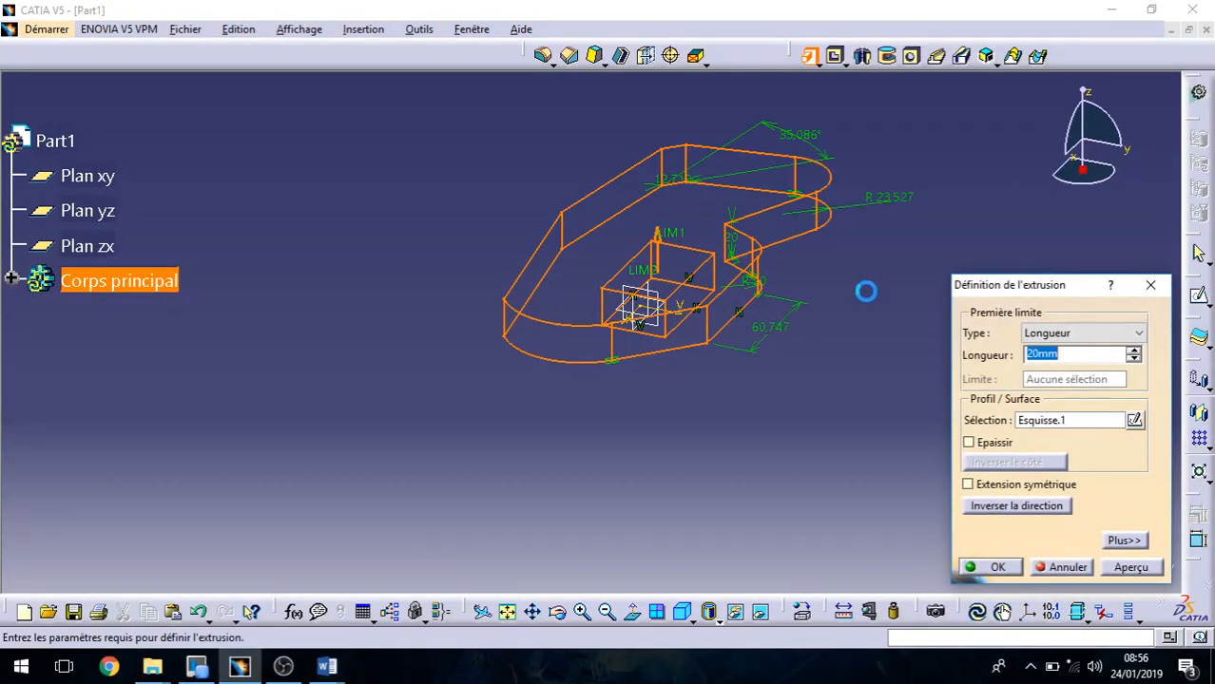
left_click_drag(669, 234, 672, 159)
left_click(1020, 565)
Step: Open a sketch on the block's top face and draw a small circle in its wide area away from the rectangular hole
middle_click_drag(716, 367, 375, 352)
left_click(377, 299)
left_click(1199, 296)
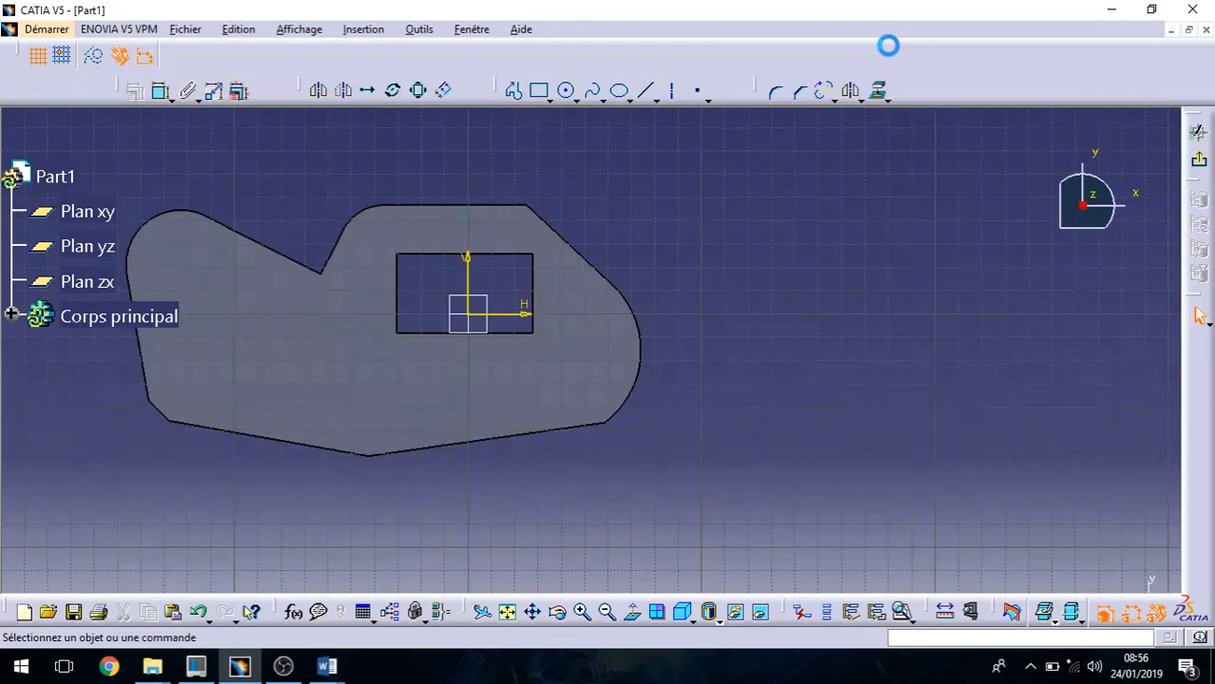
left_click(565, 91)
left_click(269, 337)
left_click(283, 332)
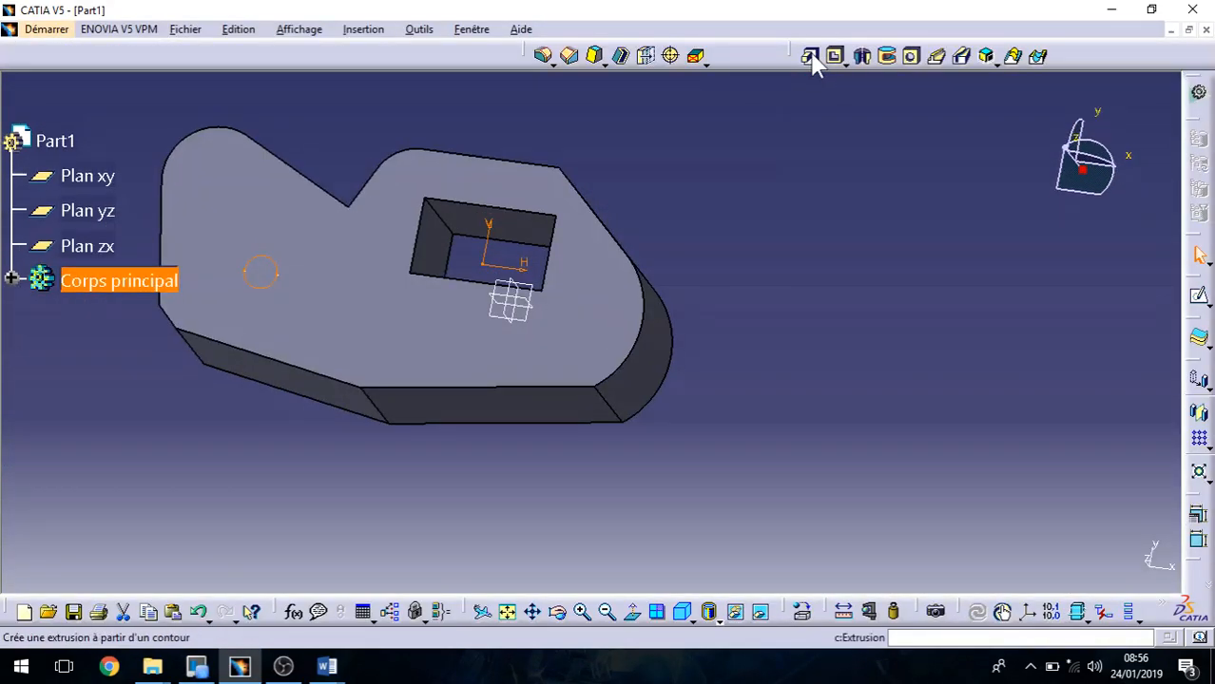
Step: Extrude the small circle upward from the top face as a cylindrical pin
left_click(809, 56)
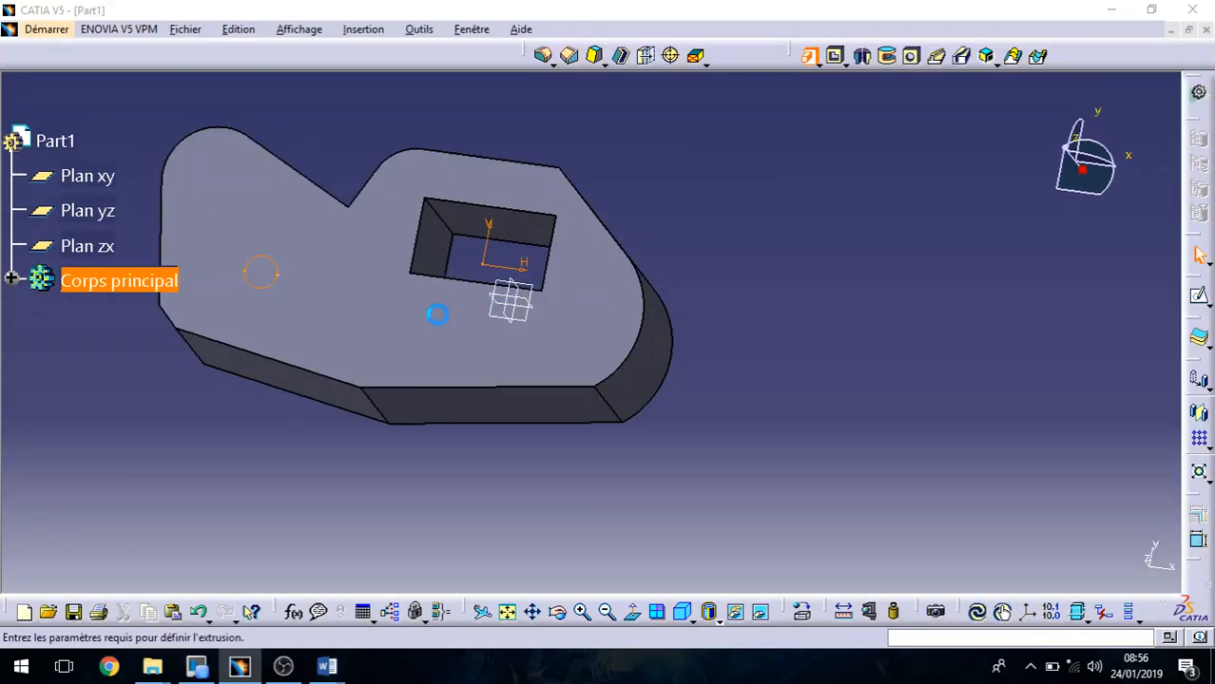
middle_click_drag(494, 159, 518, 282)
left_click(986, 574)
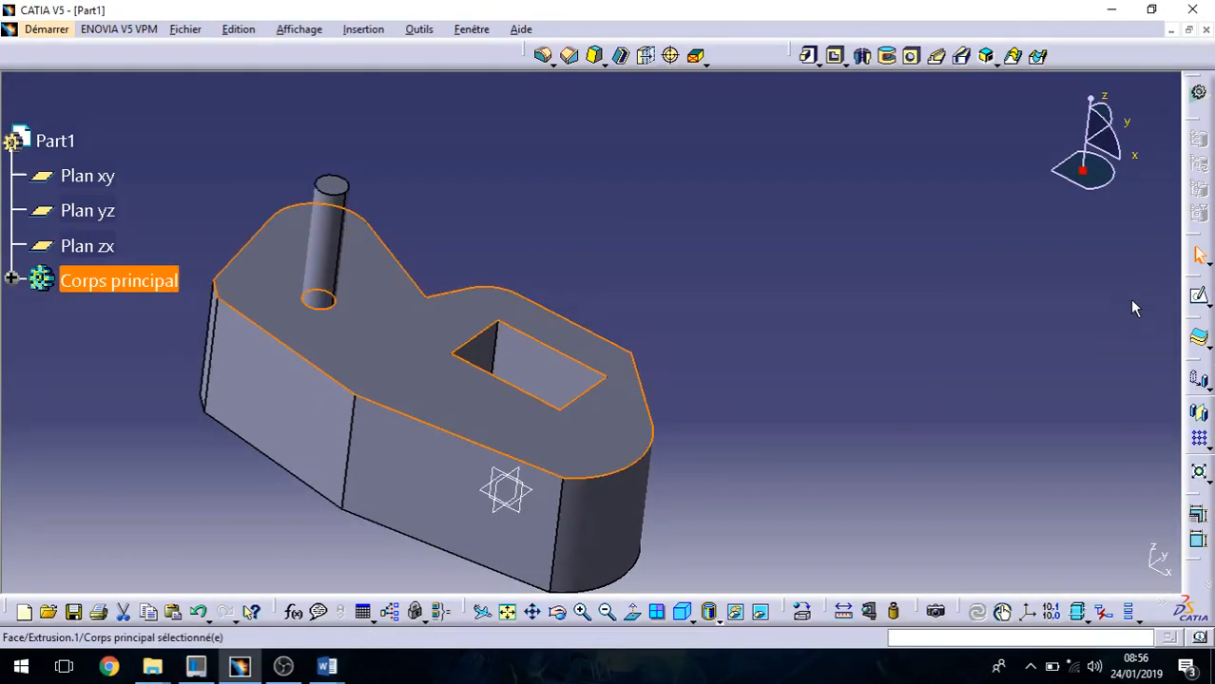
Step: Sketch an ellipse on the block's top face below the rectangular hole, with radii of about 24 mm and 13 mm
middle_click_drag(383, 374, 563, 550)
left_click(568, 440)
left_click(1199, 296)
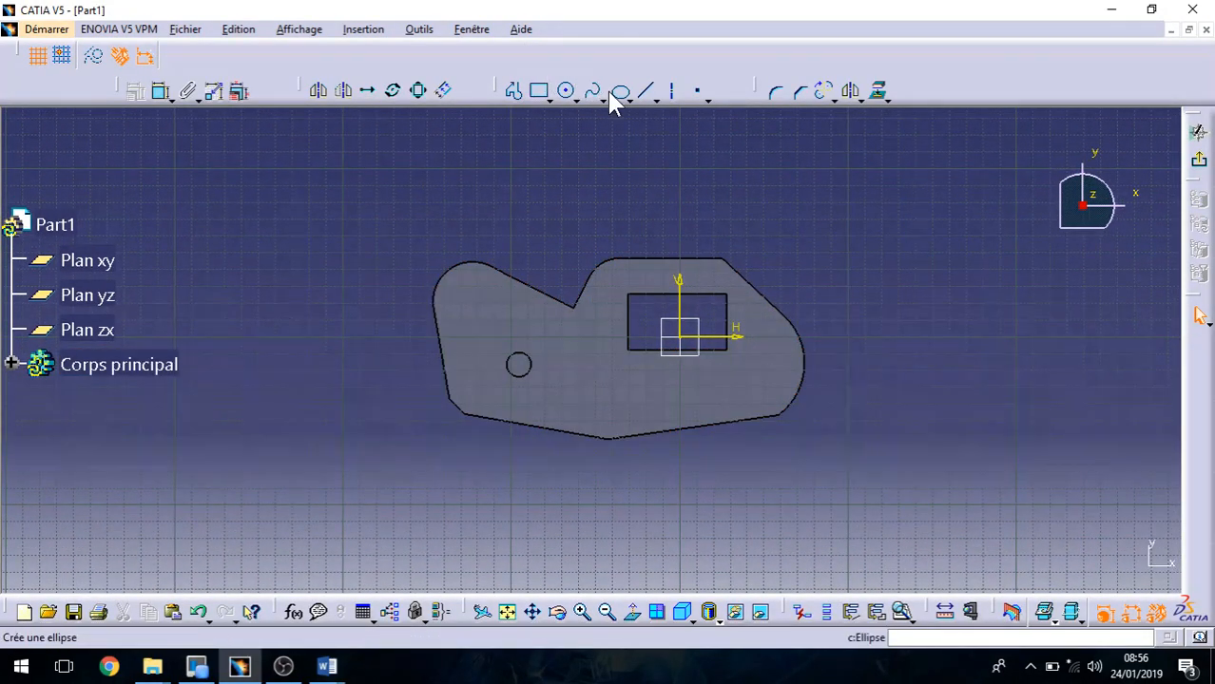
left_click(645, 393)
left_click(686, 394)
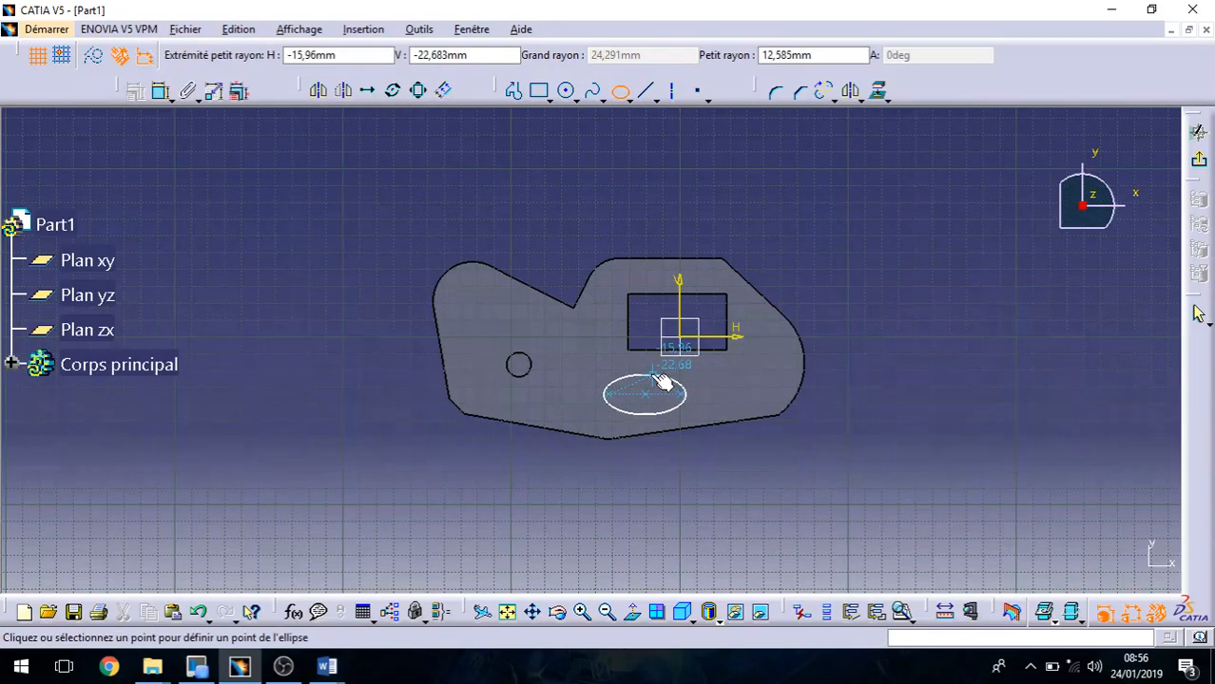
left_click(665, 380)
Step: Exit the sketch and cut the ellipse into the block as a 30 mm deep pocket
left_click(1197, 160)
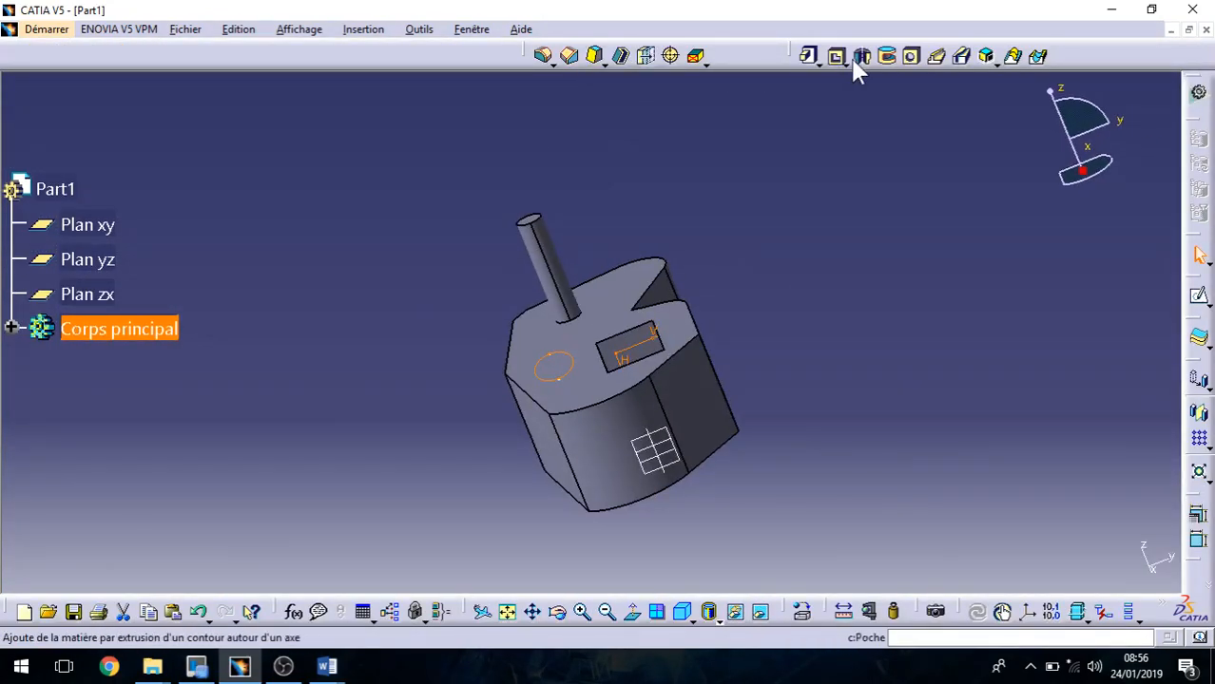
left_click(836, 55)
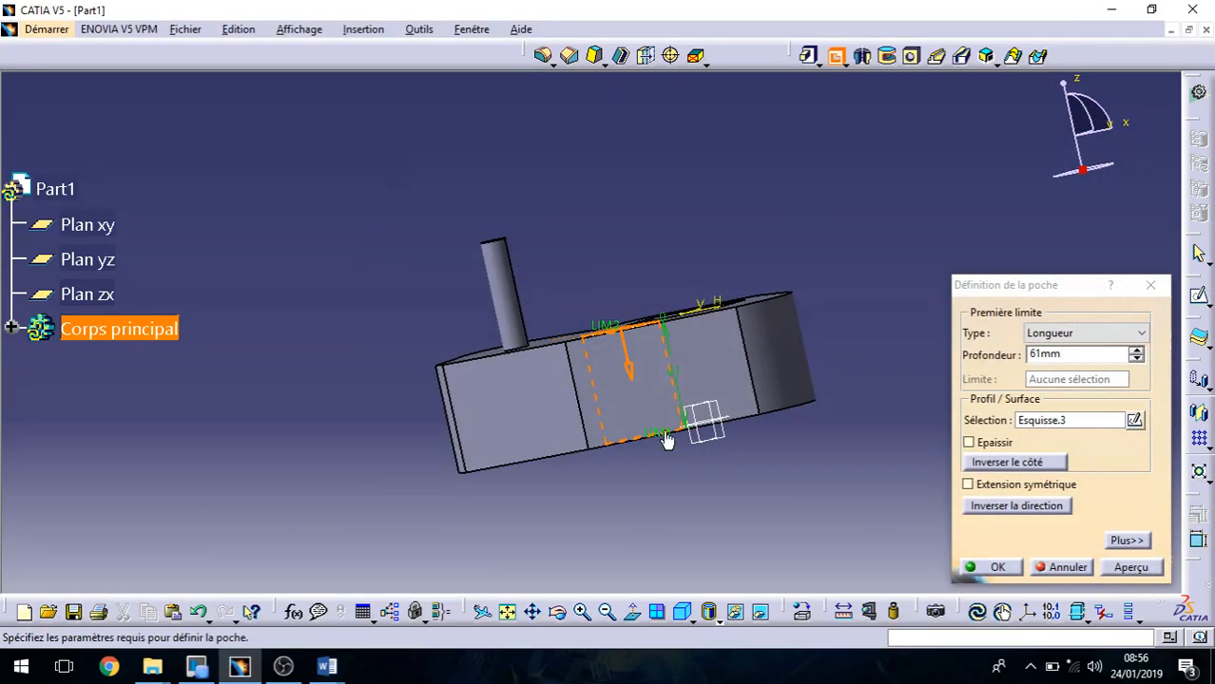
left_click_drag(644, 439, 645, 396)
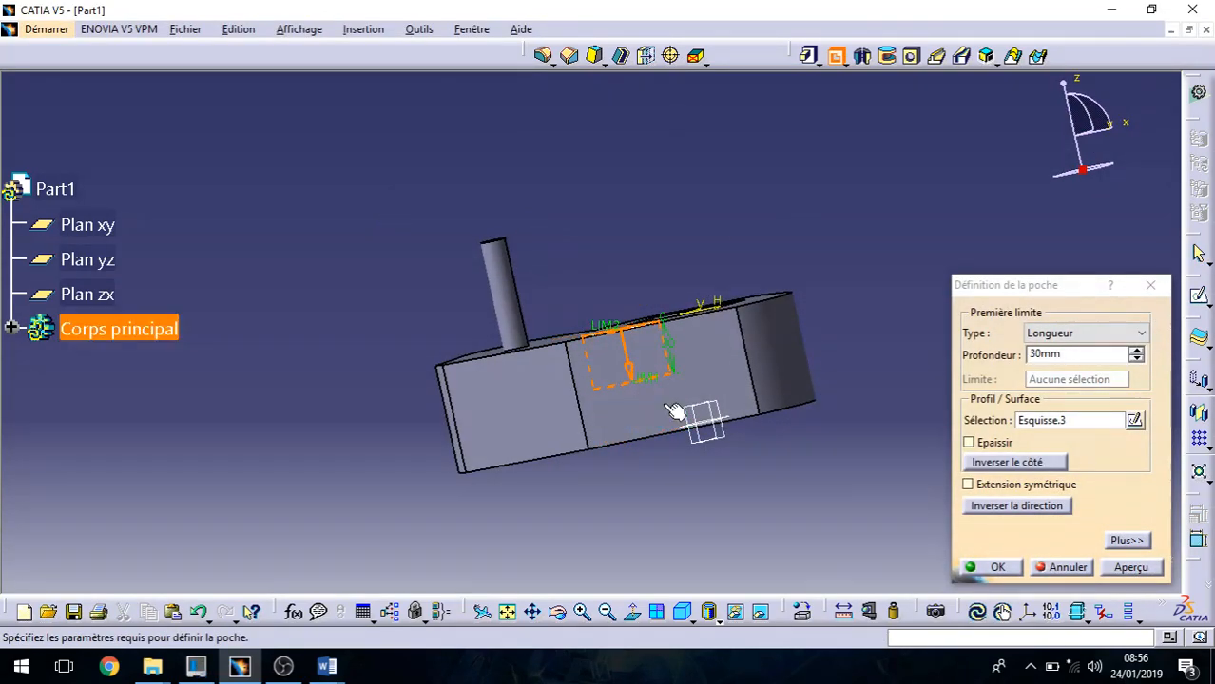
left_click(1014, 570)
Step: Reopen Esquisse.1 under the first extrusion and delete all of its geometry
middle_click_drag(604, 299, 789, 438)
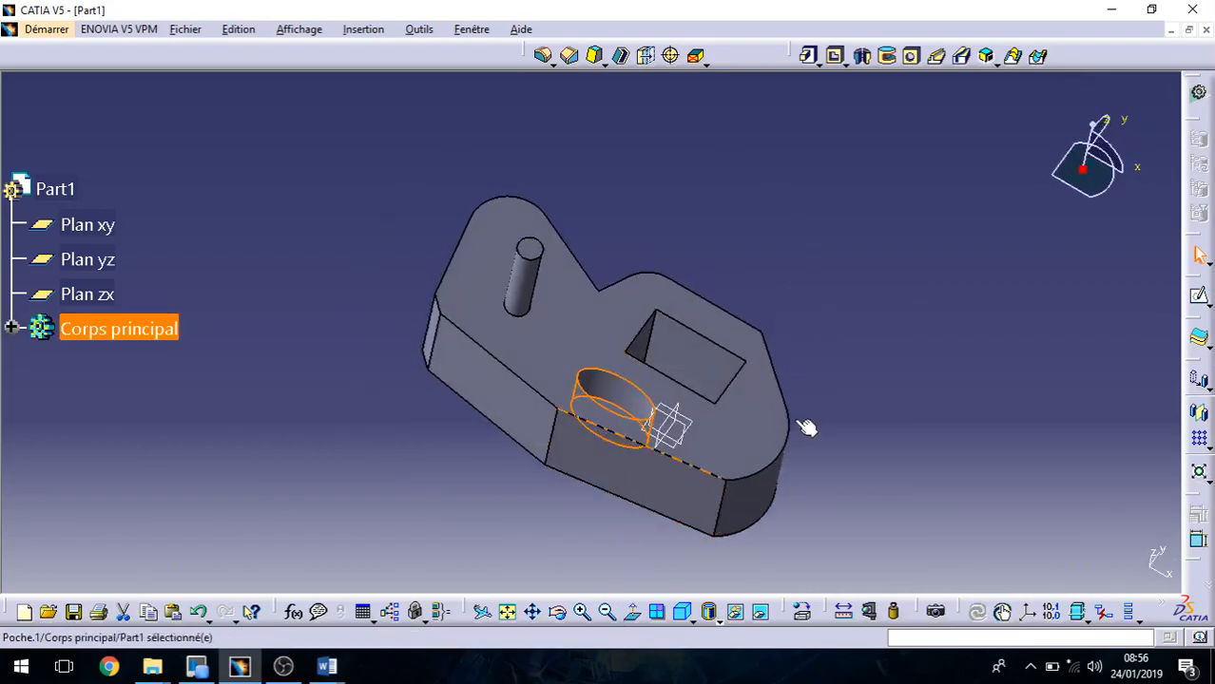
middle_click_drag(689, 354, 664, 358)
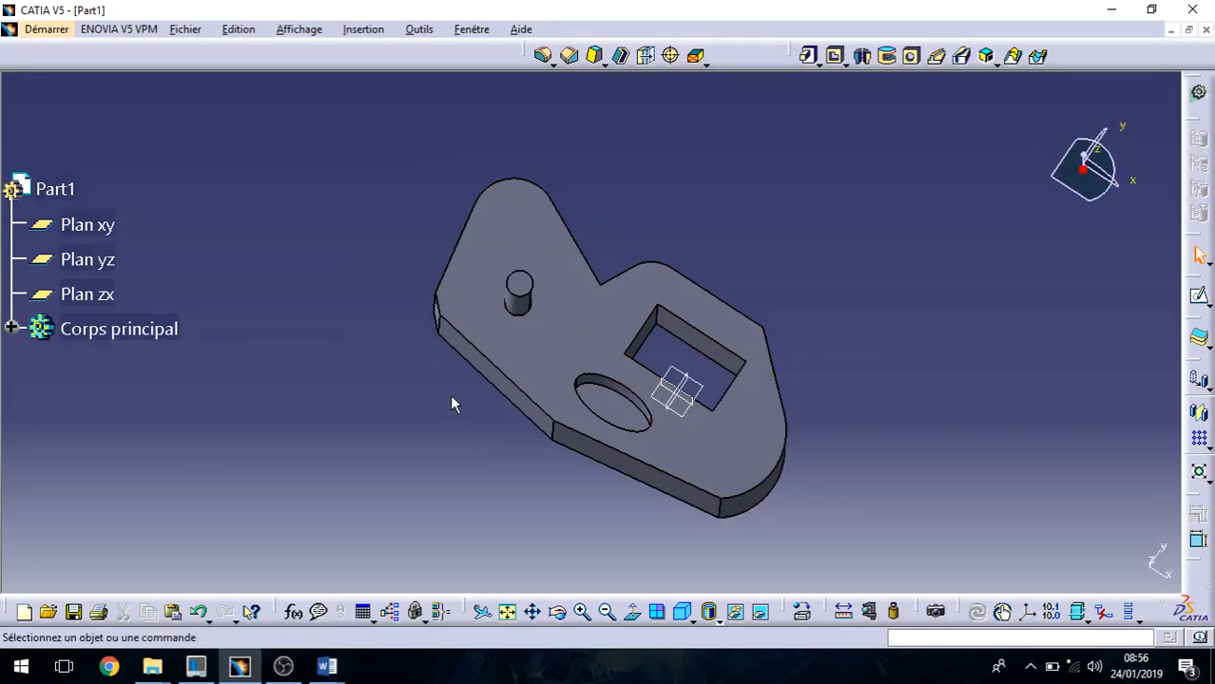
middle_click_drag(528, 445, 547, 467)
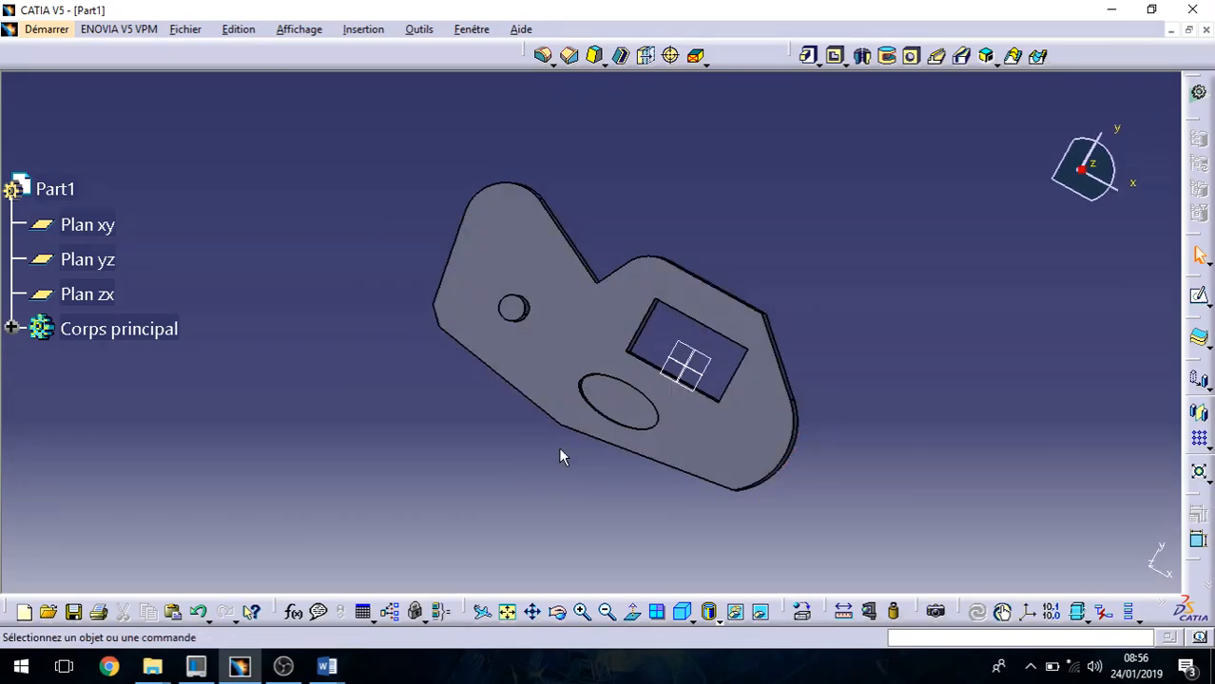
middle_click_drag(544, 384, 496, 339)
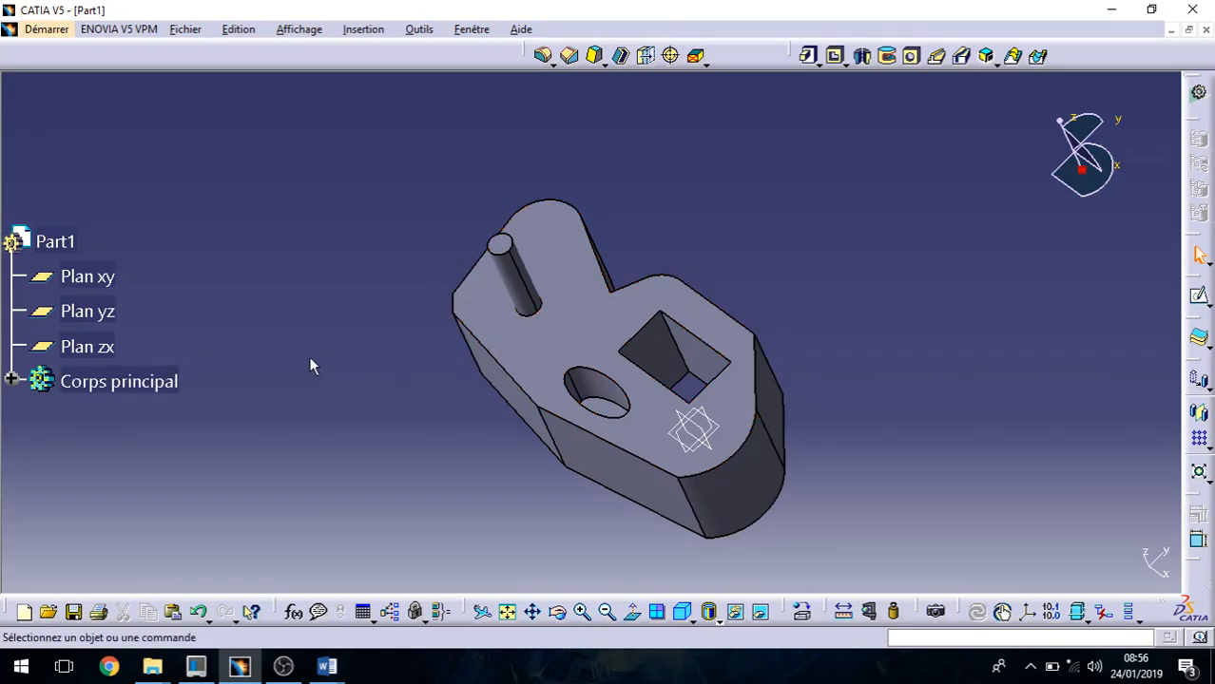
left_click(13, 381)
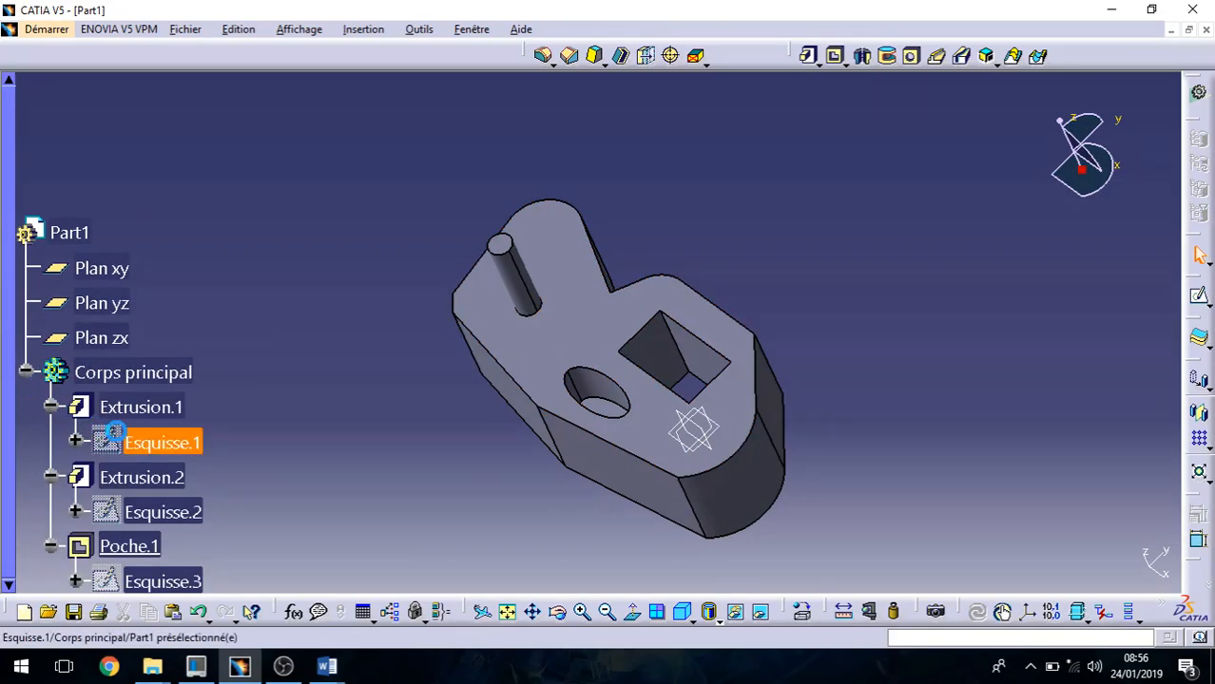
double_click(144, 339)
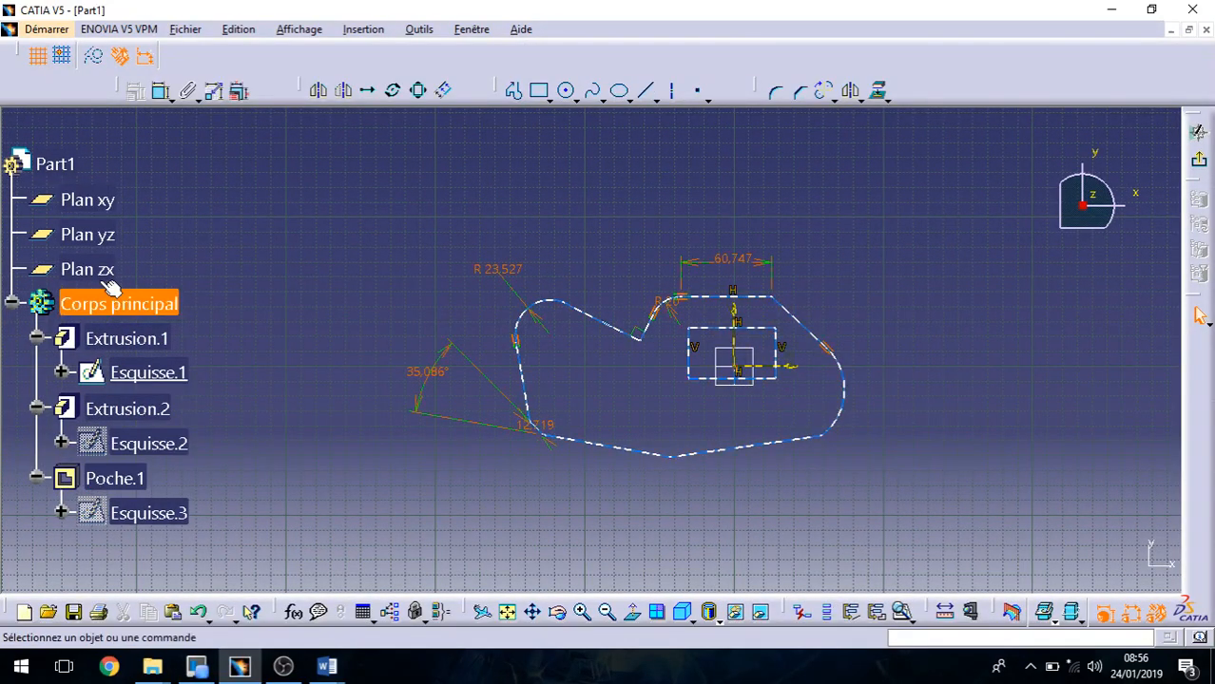
mouse_move(661, 506)
middle_mouse_down()
mouse_move(608, 493)
mouse_move(656, 456)
middle_mouse_up()
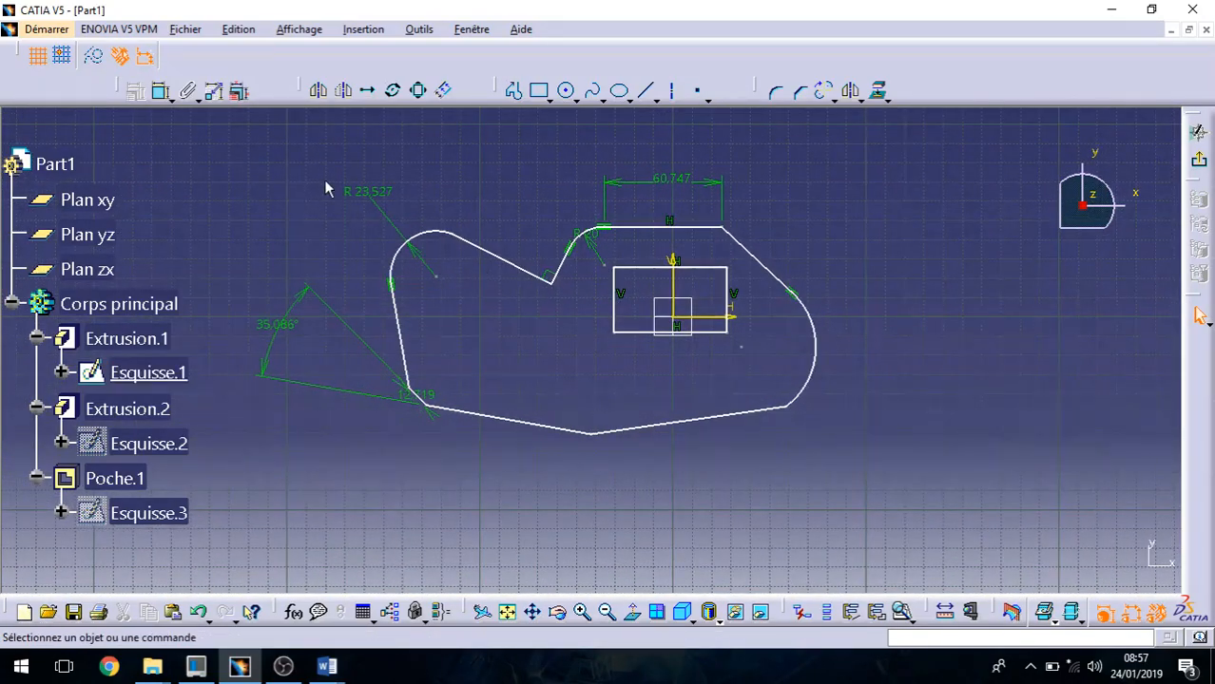
left_click_drag(230, 115, 988, 519)
key("Delete")
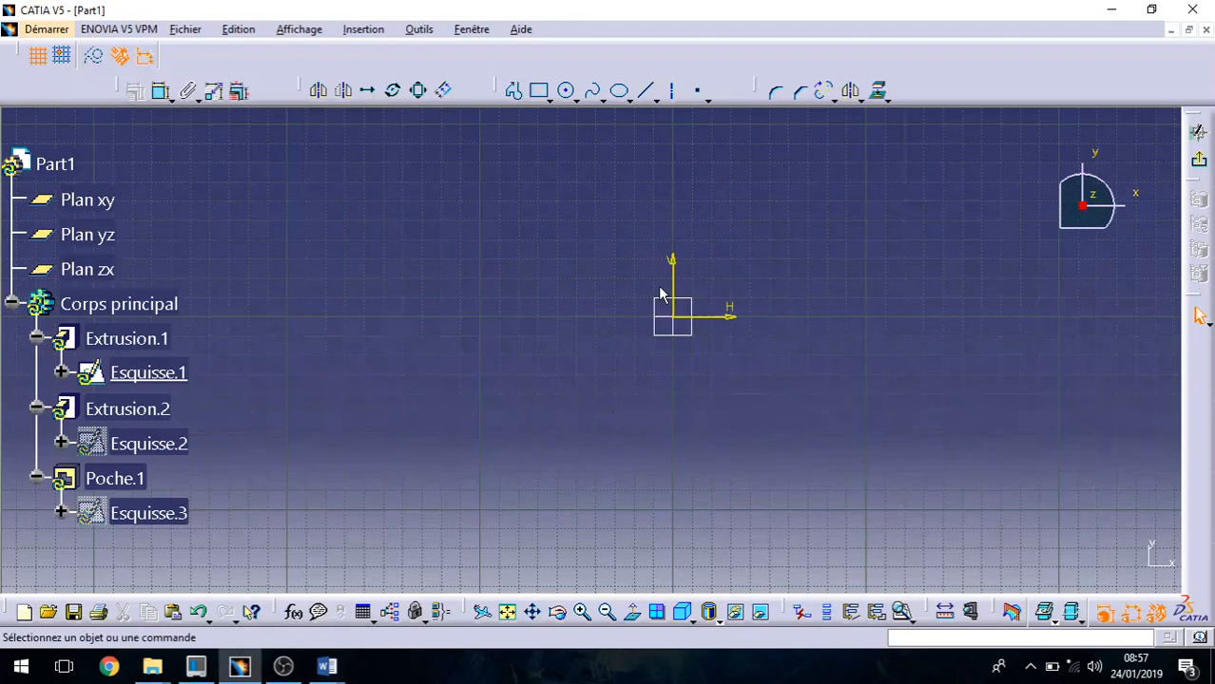
Step: Draw two separate slanted lines above the origin, one rising to its left and one descending to its right
left_click(650, 96)
middle_click_drag(717, 399, 779, 499)
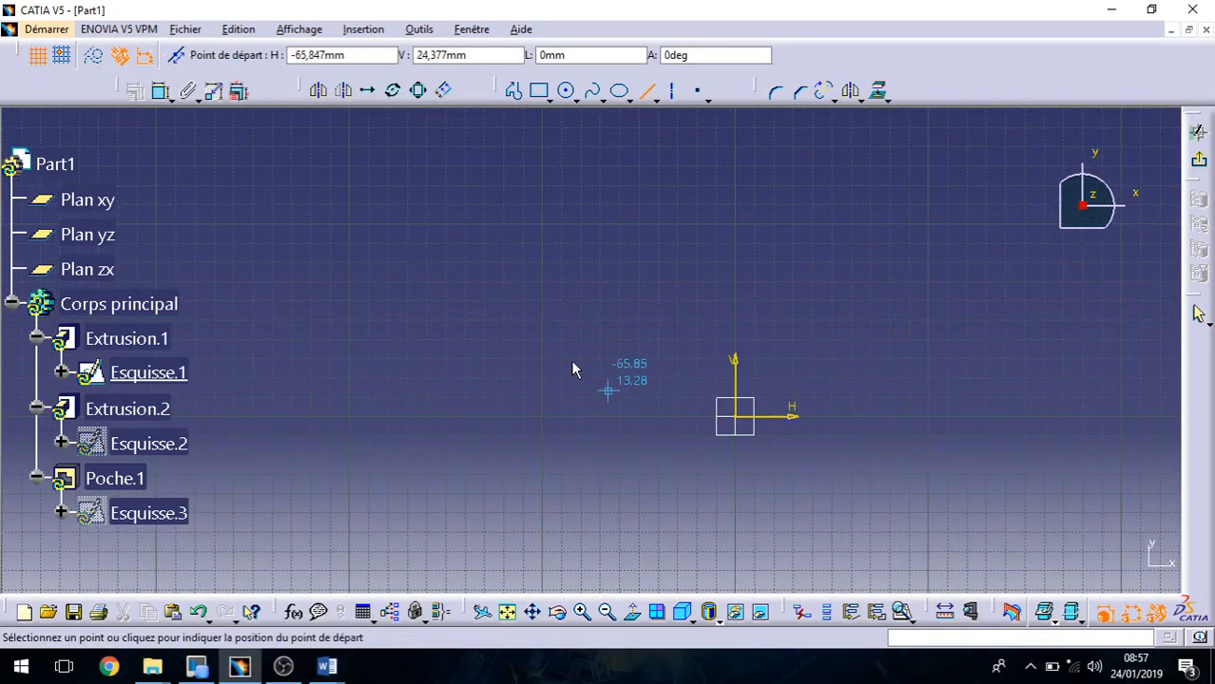
left_click(522, 351)
left_click(618, 254)
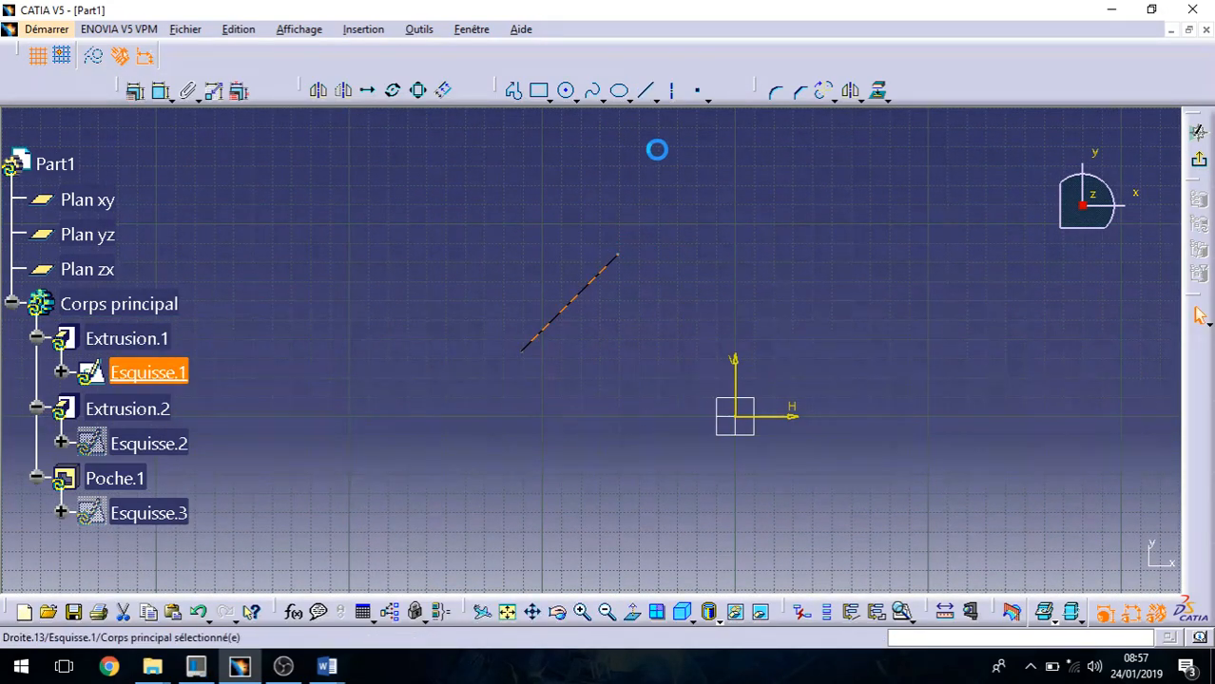
left_click(648, 92)
left_click(814, 232)
left_click(963, 308)
Step: Draw a horizontal line below and left of the origin, and a short slanted line to the right of the origin
left_click(651, 92)
left_click(565, 518)
left_click(680, 518)
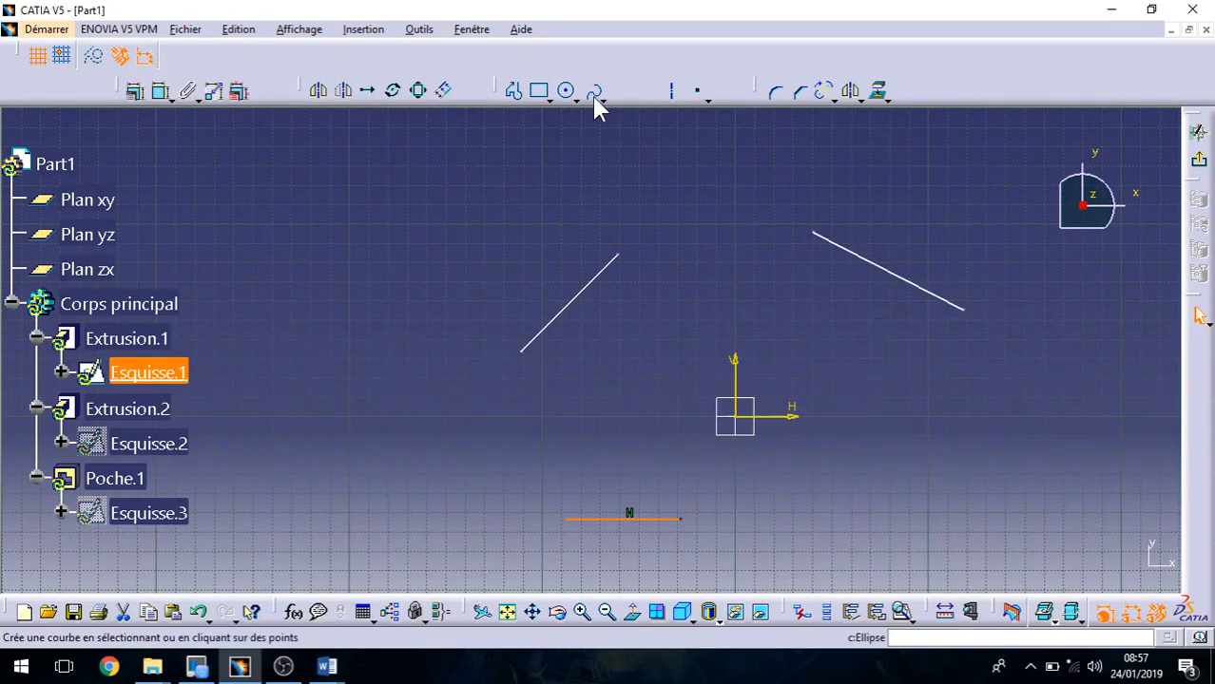
left_click(650, 90)
left_click(877, 411)
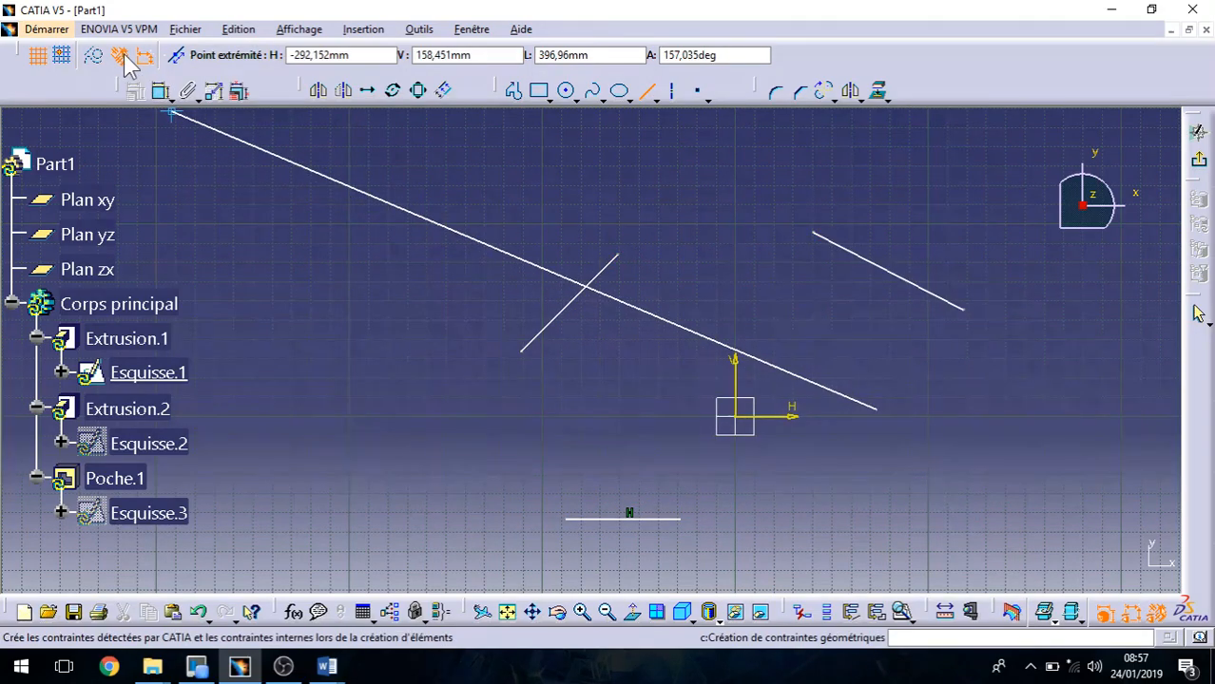
left_click(829, 472)
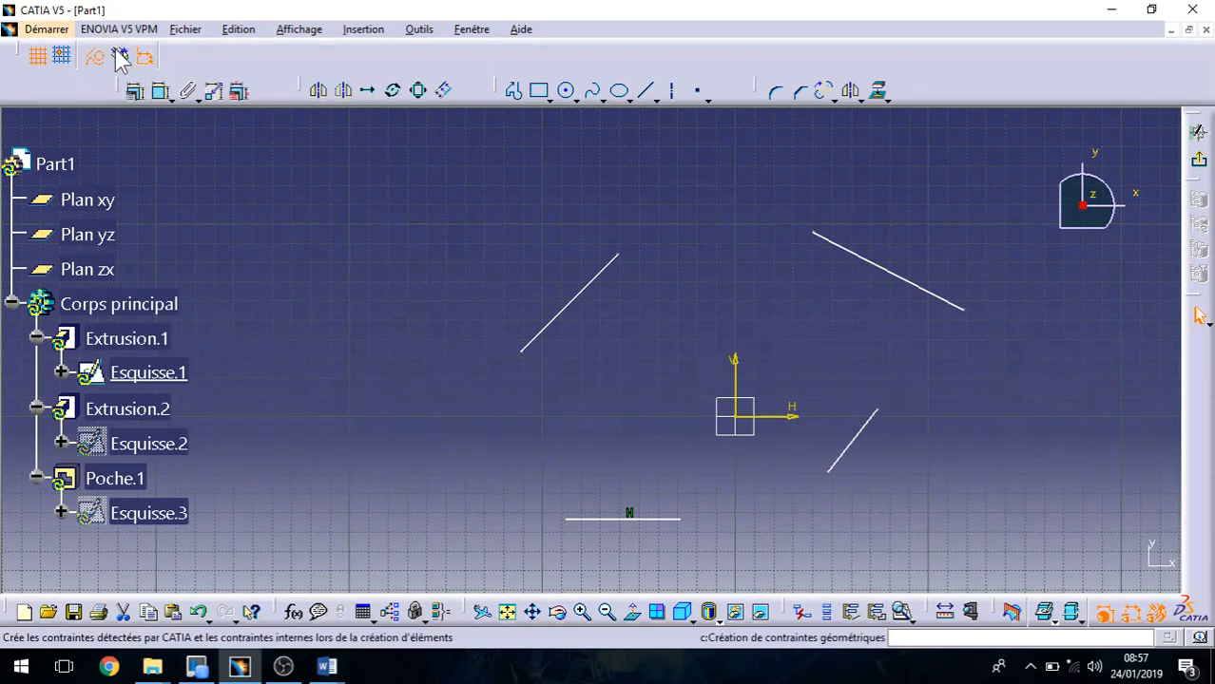
Step: Delete the lower line's horizontality constraint and reposition the lines, raising its left endpoint and shifting the short line away from the origin
mouse_move(760, 470)
middle_mouse_down()
mouse_move(768, 436)
mouse_move(784, 477)
mouse_move(693, 514)
middle_mouse_up()
left_click(783, 477)
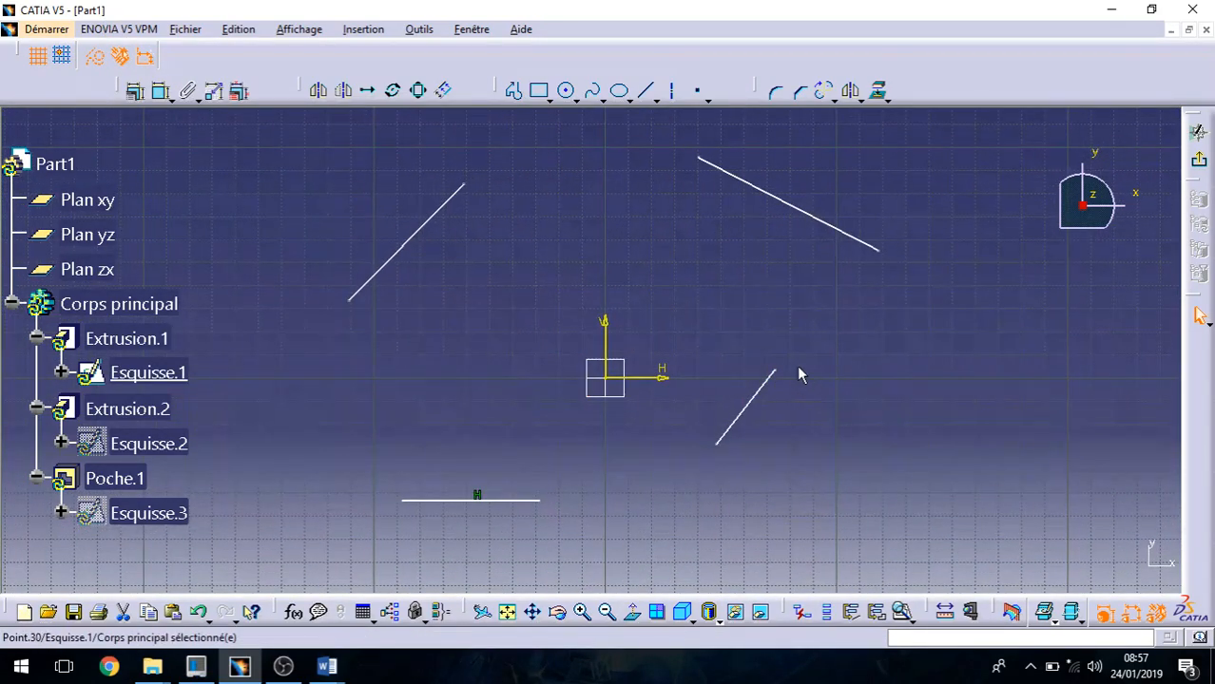
left_click(478, 500)
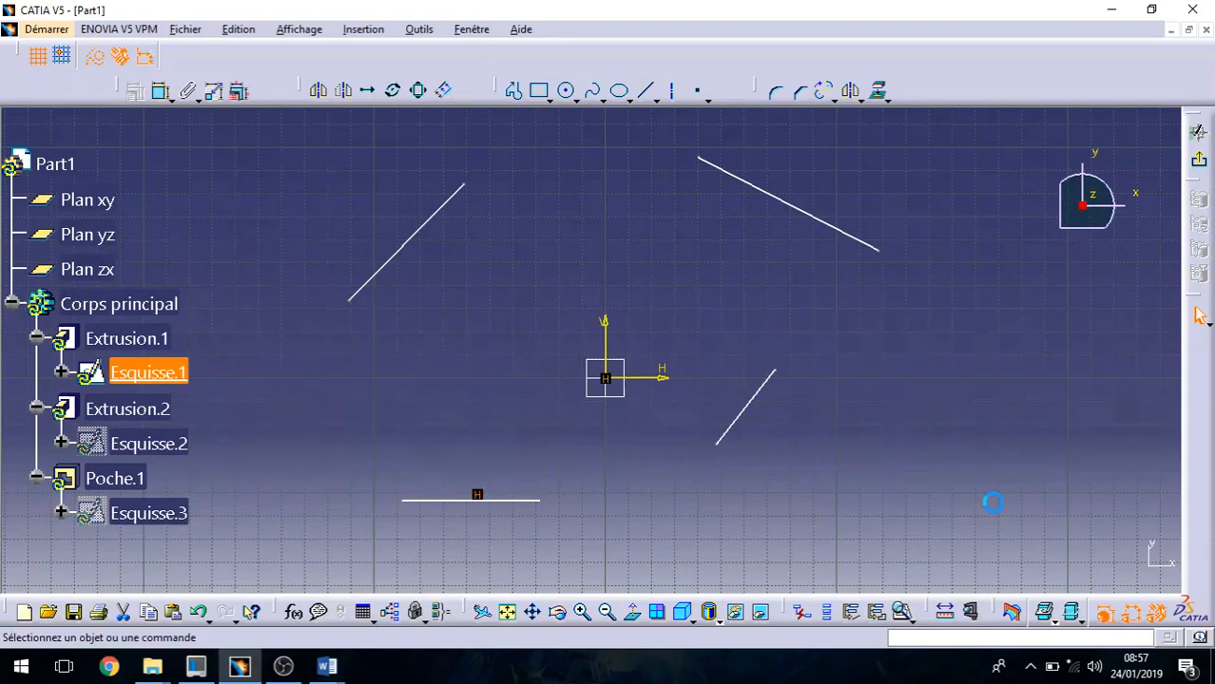
key("Delete")
left_click_drag(402, 500, 397, 445)
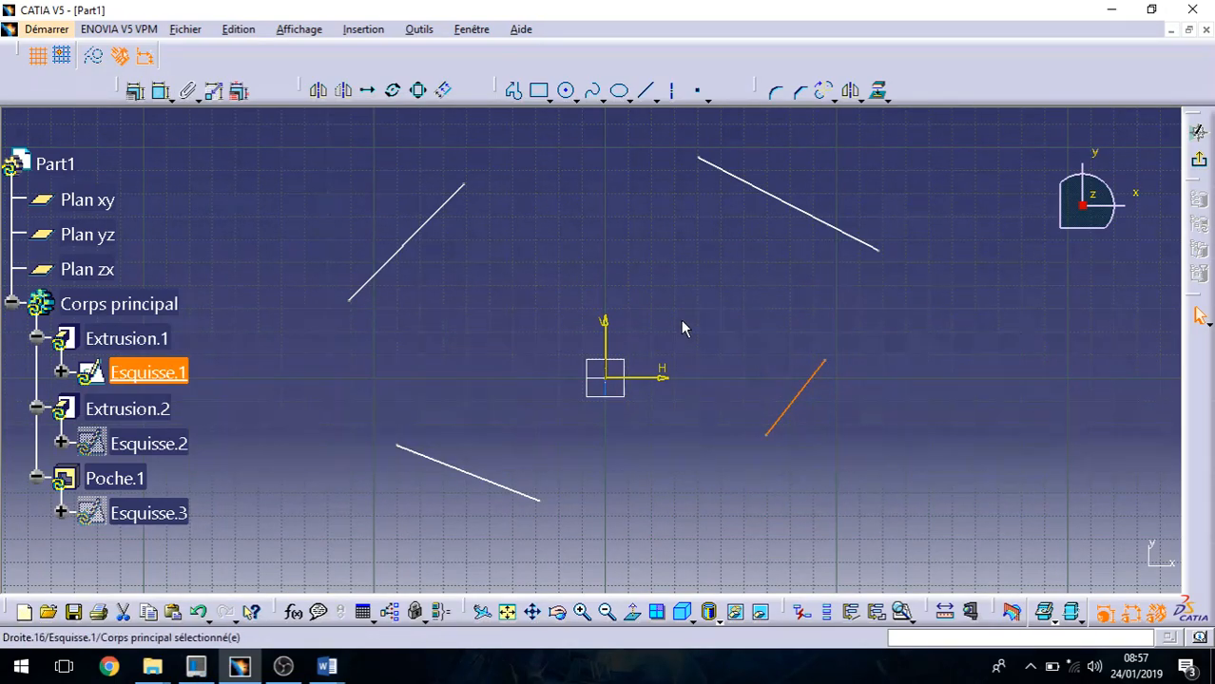
left_click(667, 300)
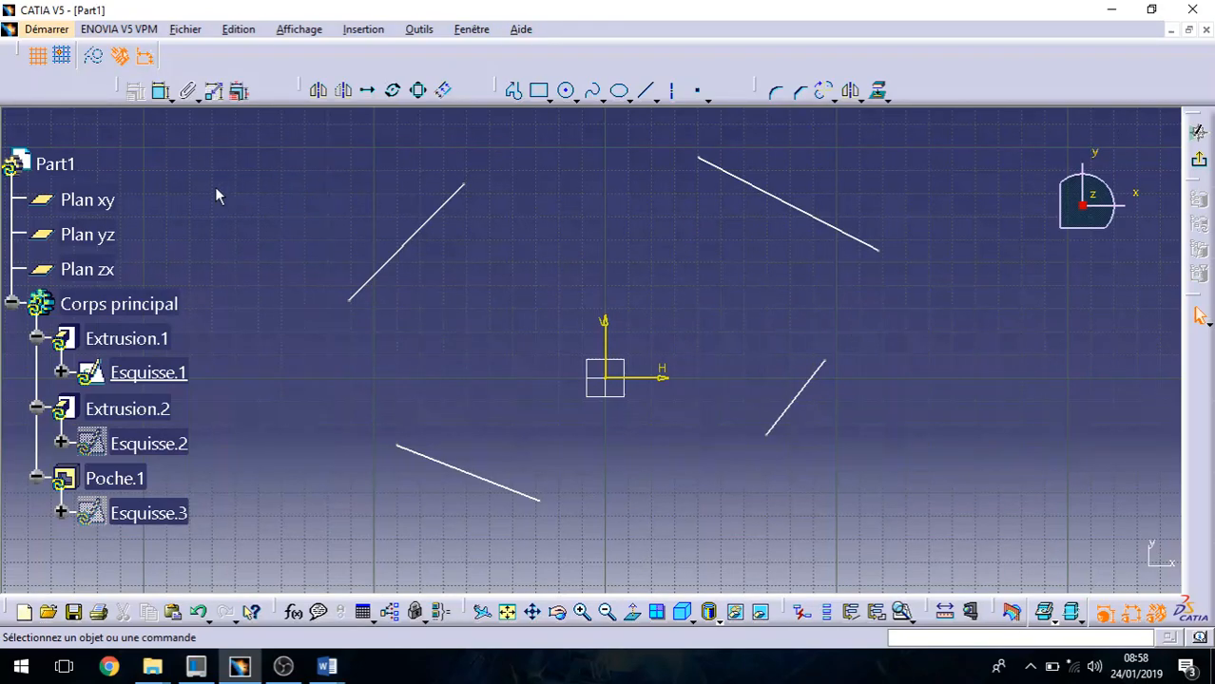
Step: Apply a coincidence constraint between the short line's upper endpoint and the lower endpoint of the upper-right line
left_click(824, 360)
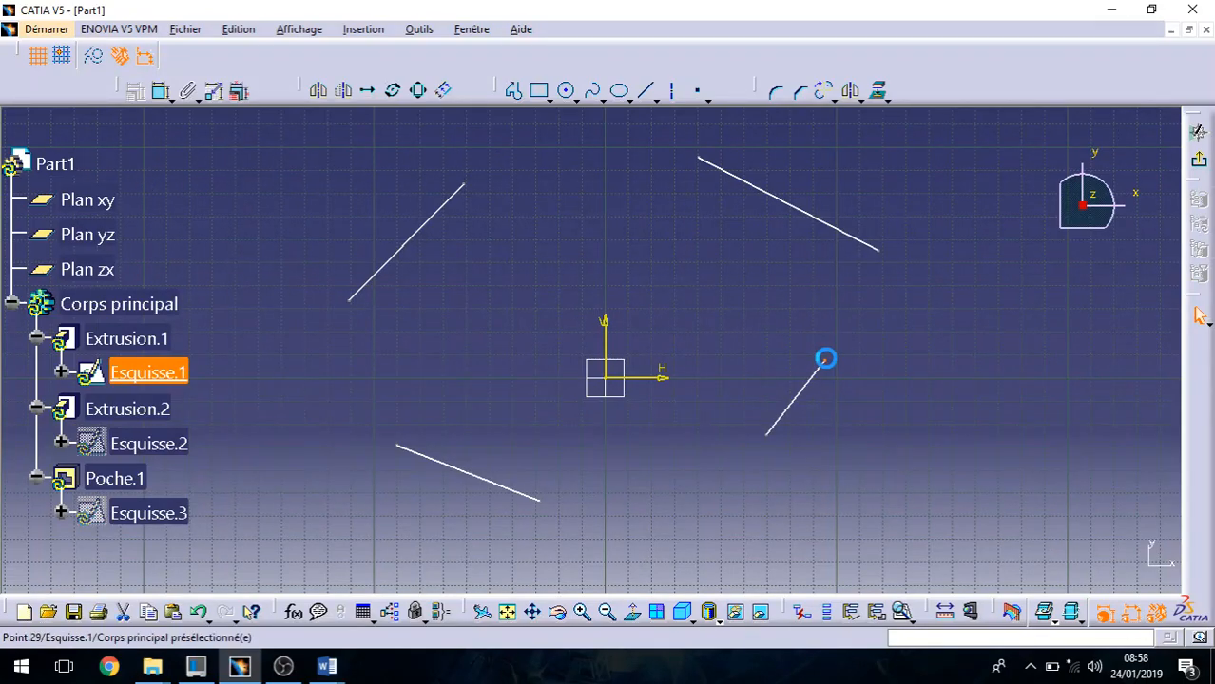
left_click(879, 251, "ctrl")
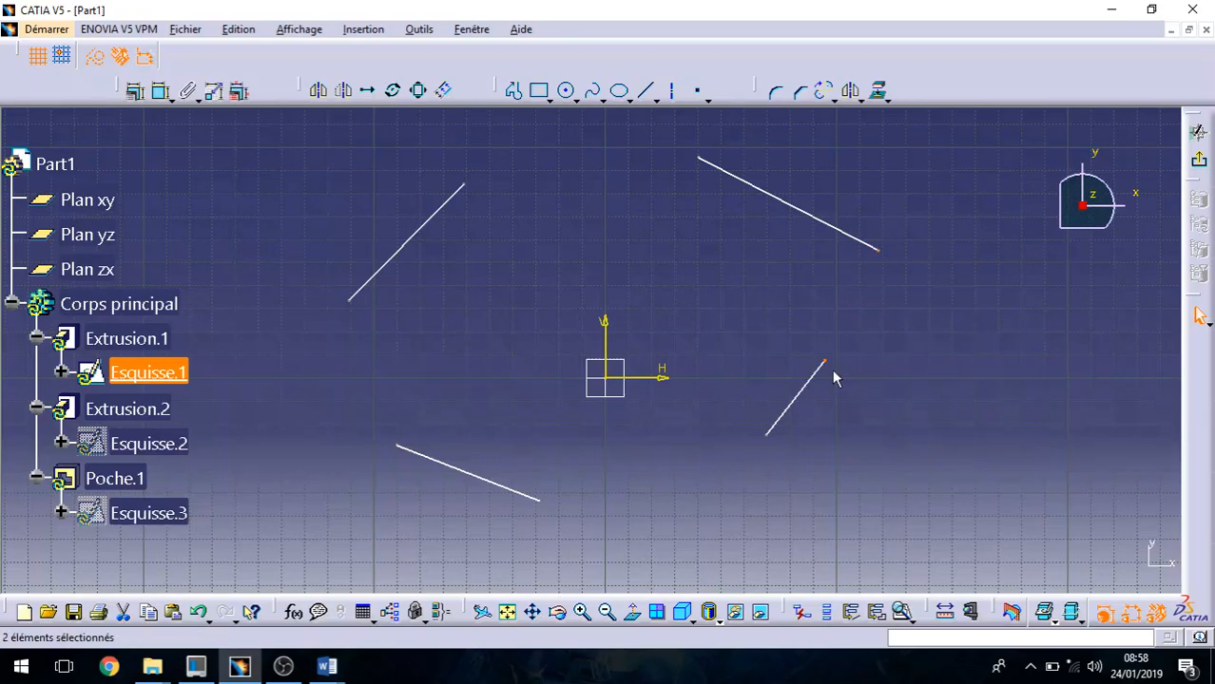
left_click(134, 90)
left_click(1071, 394)
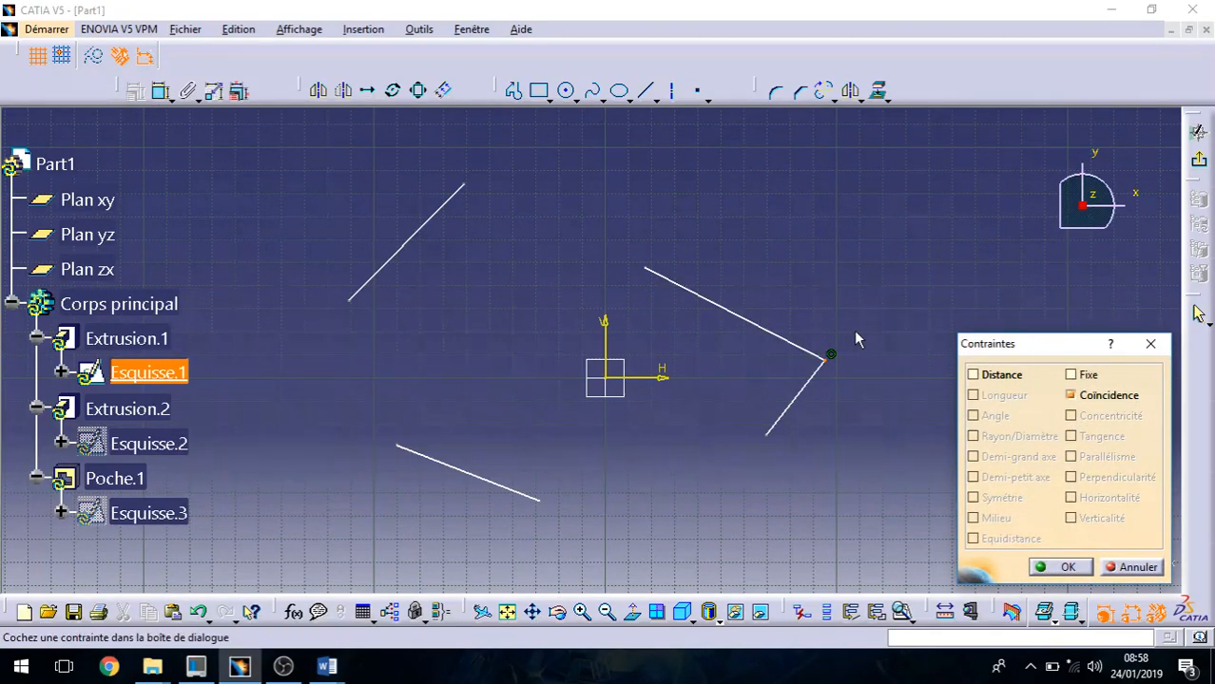
left_click(1061, 566)
left_click(832, 355)
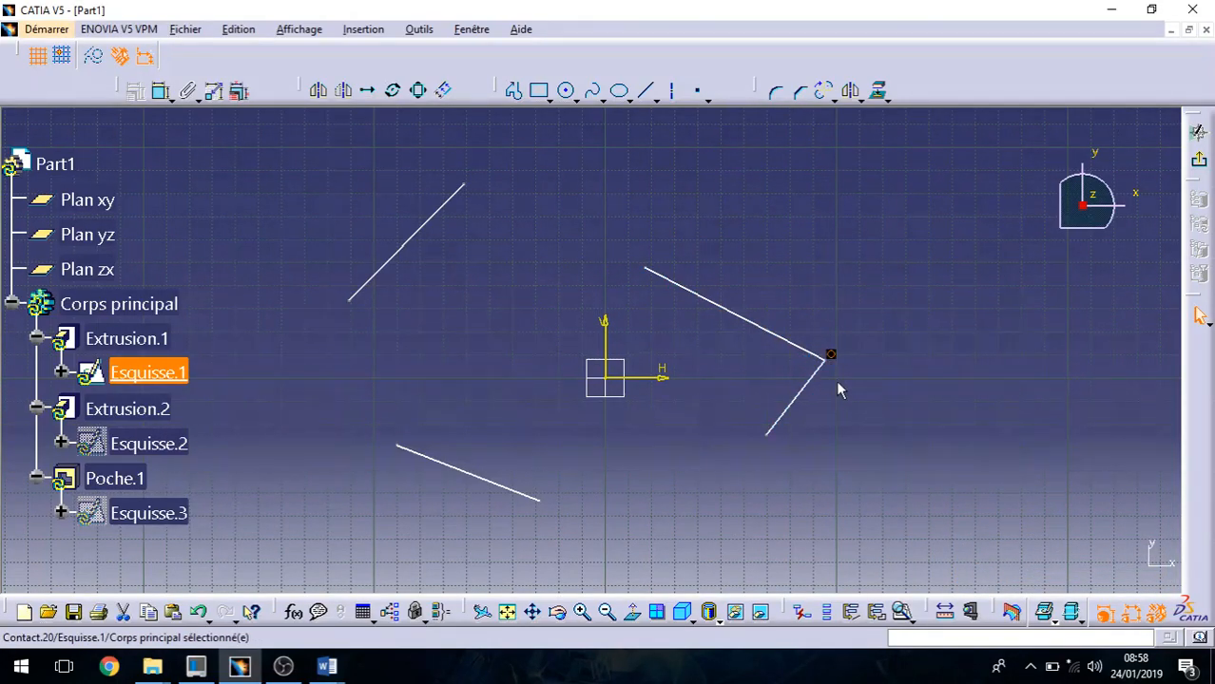
Step: Apply a coincidence constraint between the upper-right line's upper endpoint and the upper endpoint of the upper-left line
key("Delete")
left_click(643, 271)
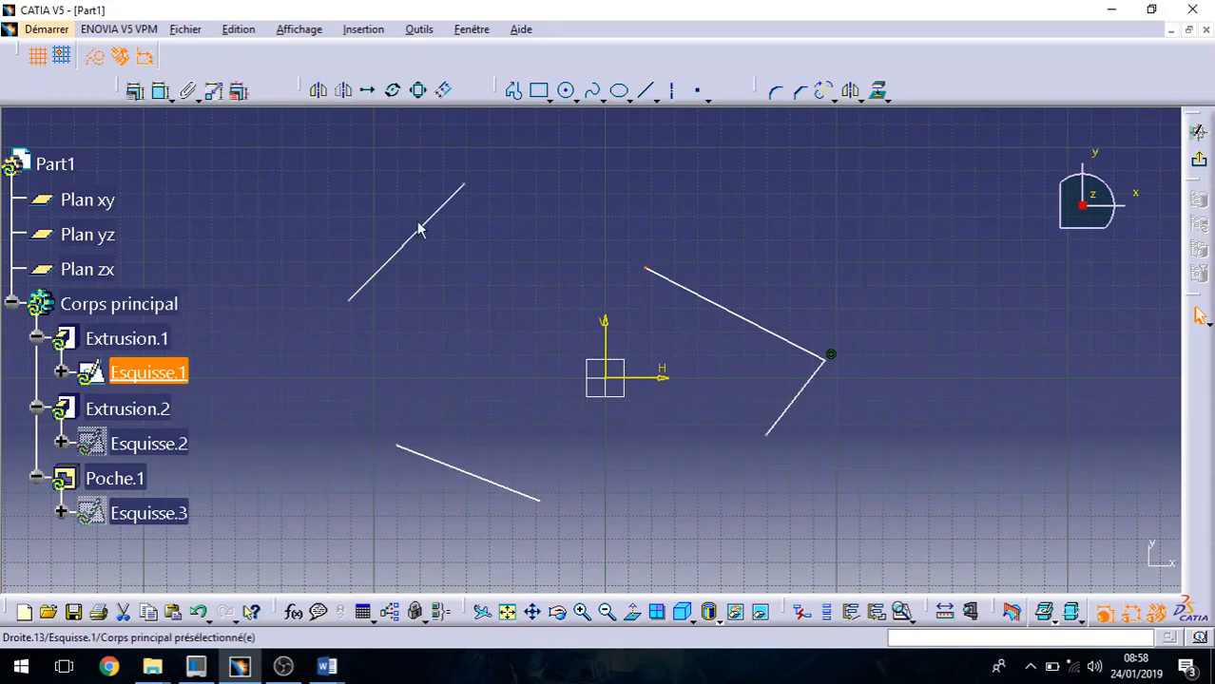
left_click(134, 90)
left_click(1098, 397)
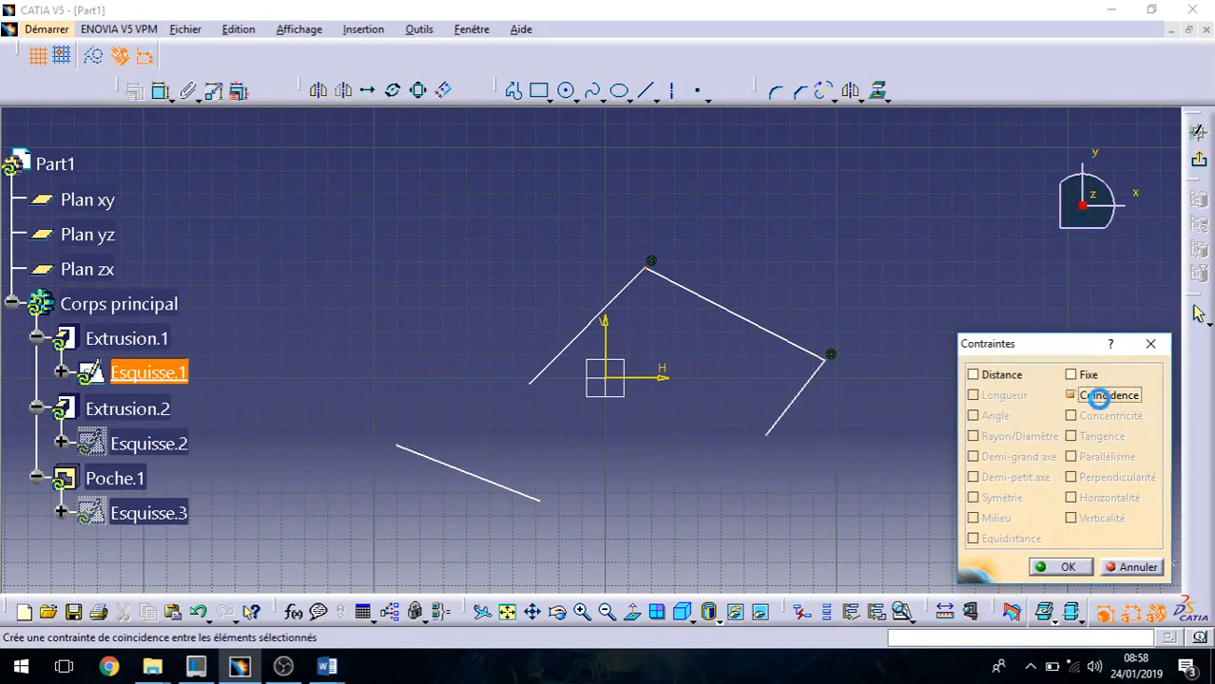
left_click(1057, 567)
Step: Apply a coincidence constraint between the lower line's right endpoint and the short line's lower endpoint
left_click(540, 501)
left_click(767, 435, "ctrl")
left_click(134, 90)
left_click(1081, 391)
middle_click_drag(646, 434, 707, 339)
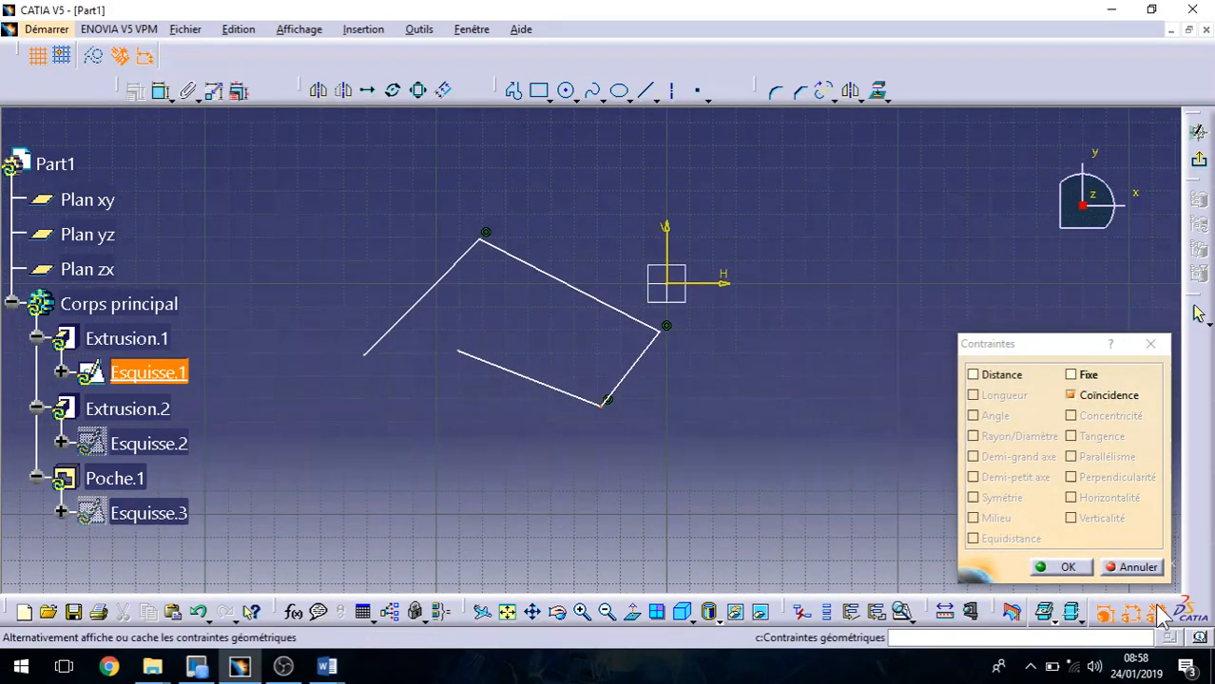
left_click(1063, 567)
Step: Reposition the lower line's left endpoint and make it coincident with the free endpoint of the upper-left line, closing the contour
middle_click_drag(543, 382, 643, 307)
mouse_move(629, 307)
left_mouse_down()
mouse_move(607, 350)
mouse_move(667, 372)
mouse_move(595, 334)
mouse_move(532, 433)
mouse_move(537, 332)
left_mouse_up()
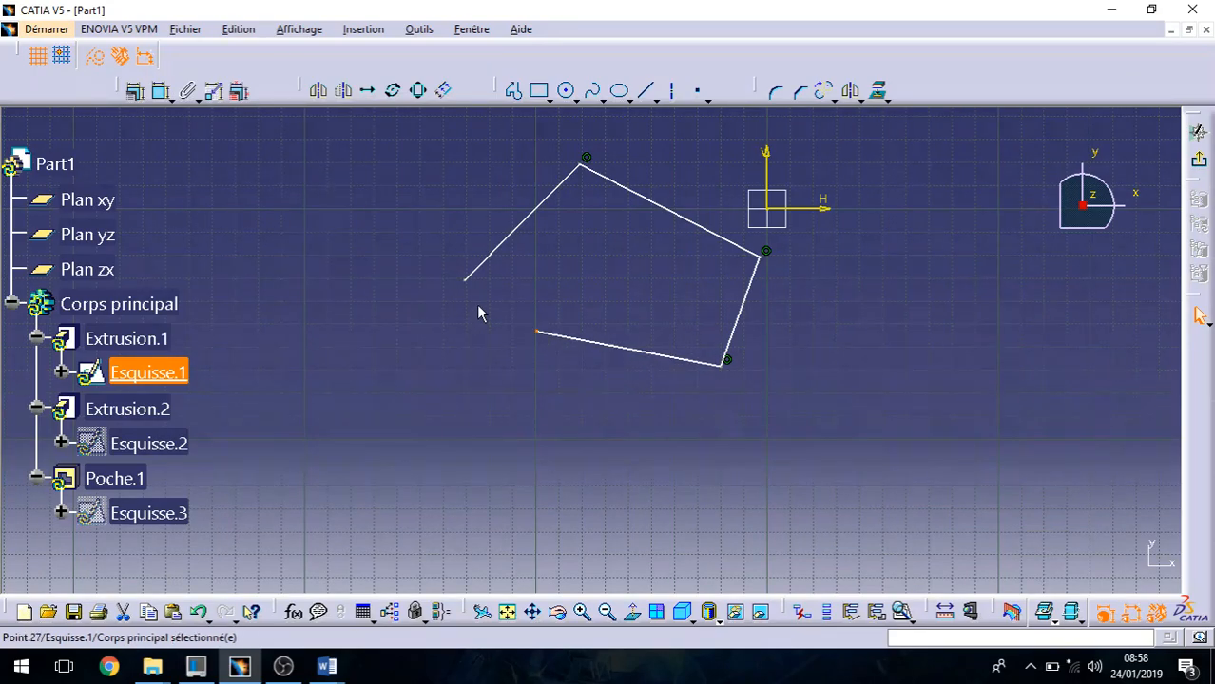
left_click(464, 279, "ctrl")
left_click(136, 93)
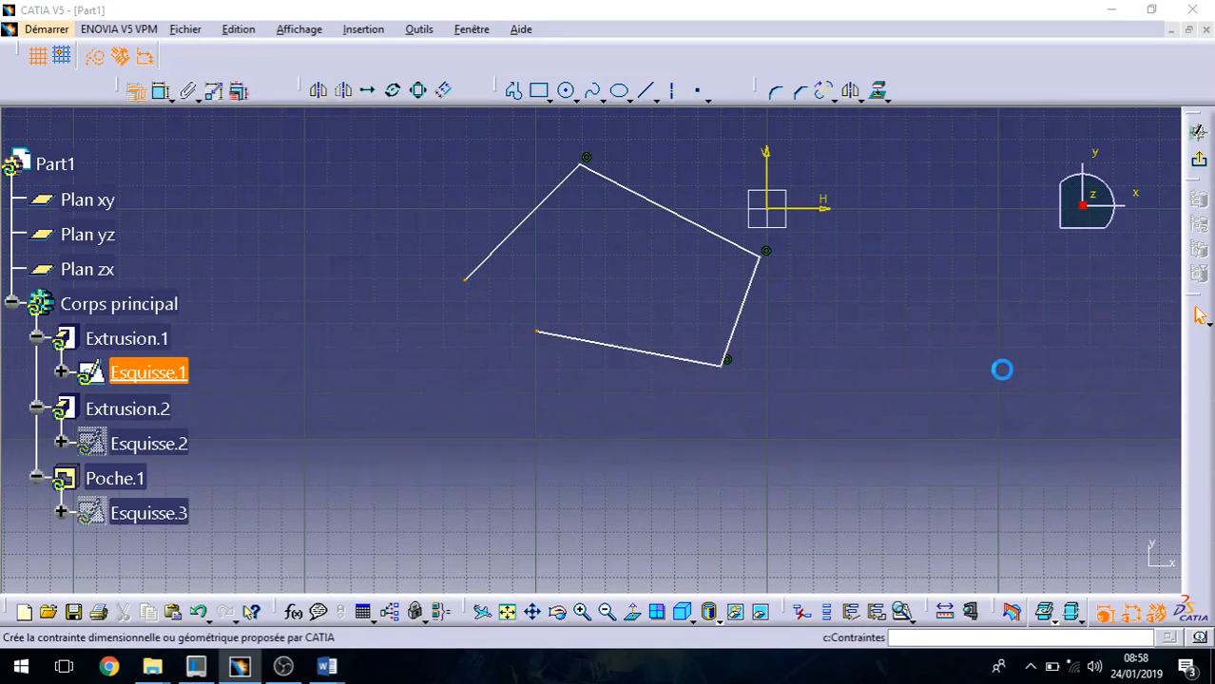
left_click(1093, 395)
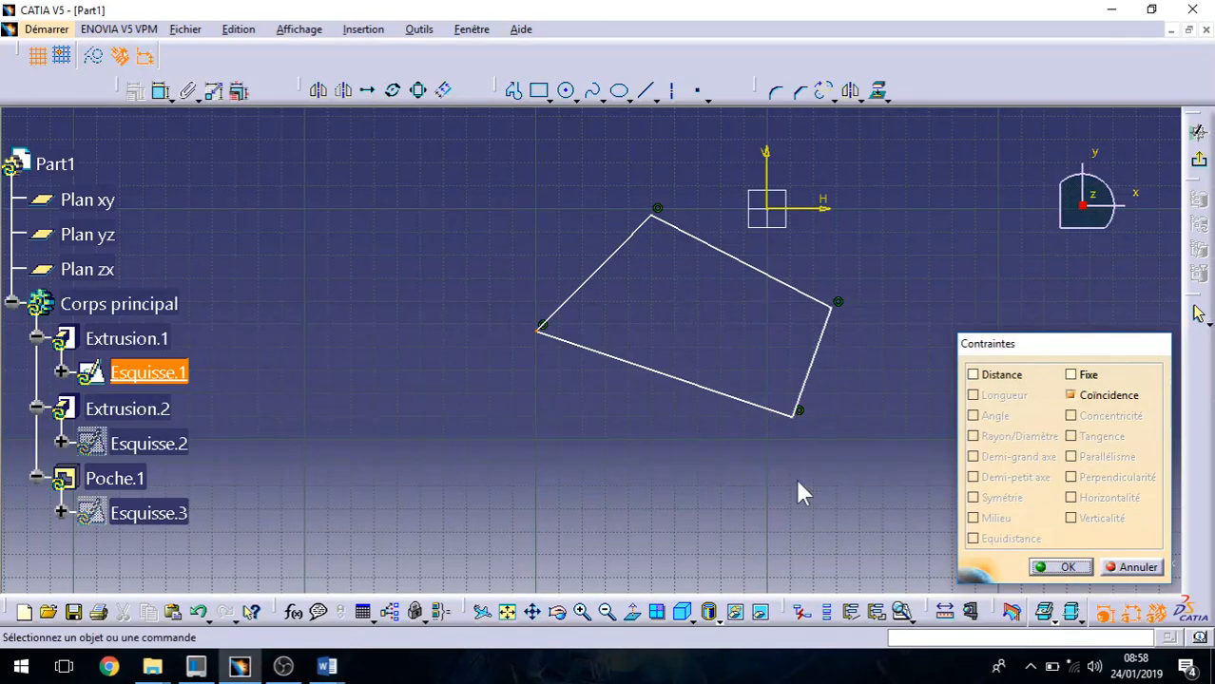
left_click(1063, 568)
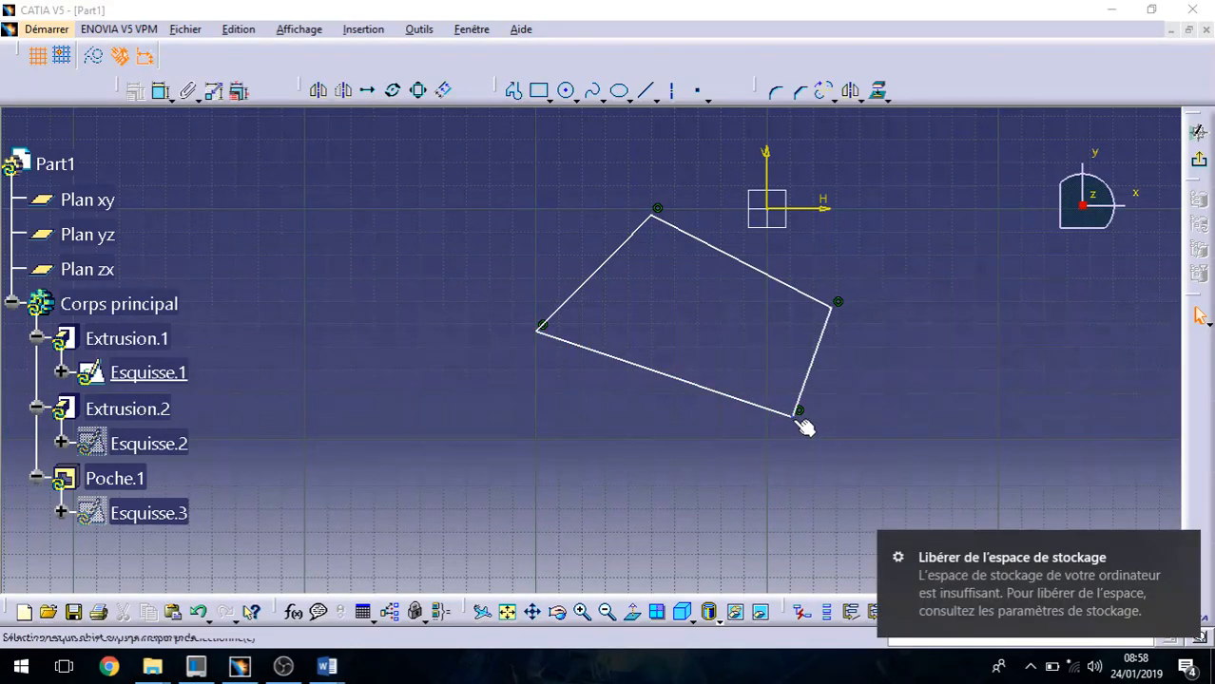
Step: Reshape the closed quadrilateral by moving its sides and vertices into a wide, diamond-like form
mouse_move(682, 382)
left_mouse_down()
mouse_move(651, 448)
mouse_move(681, 429)
mouse_move(627, 475)
mouse_move(618, 344)
left_mouse_up()
left_click_drag(666, 218, 558, 159)
middle_click_drag(618, 287, 623, 344)
left_click(597, 293)
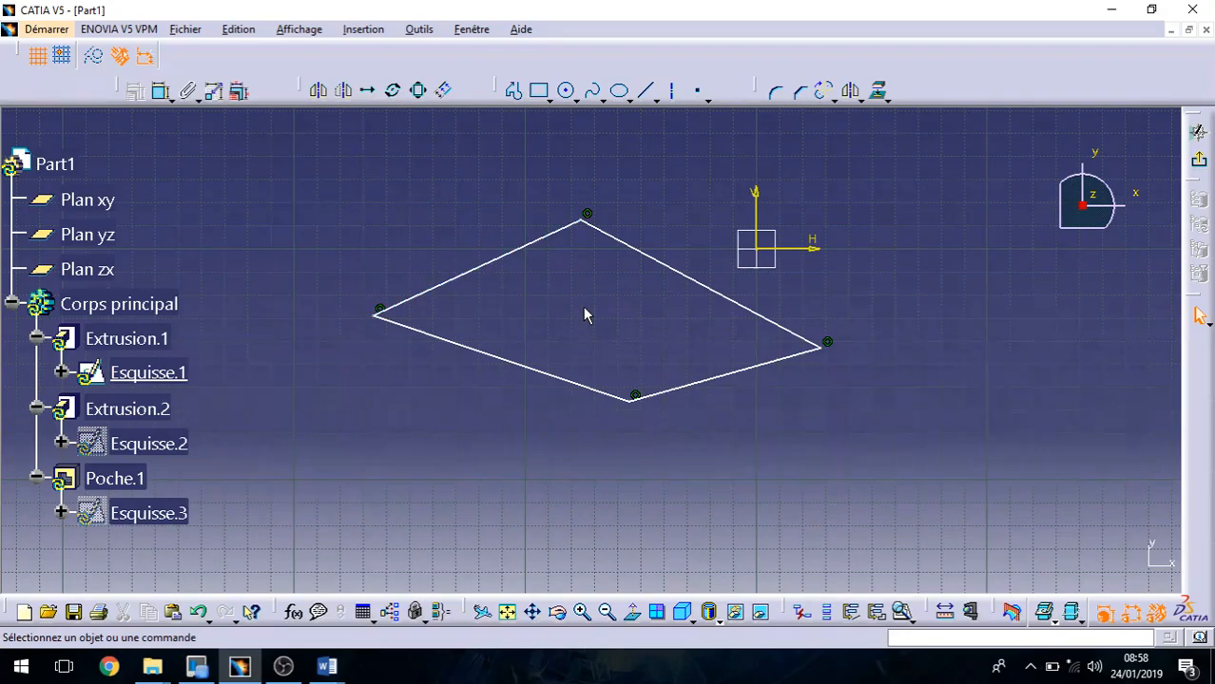
Step: Constrain the two upper sides as perpendicular and pull the inward-folded vertex down below the shape to reopen the quadrilateral
left_click(162, 93)
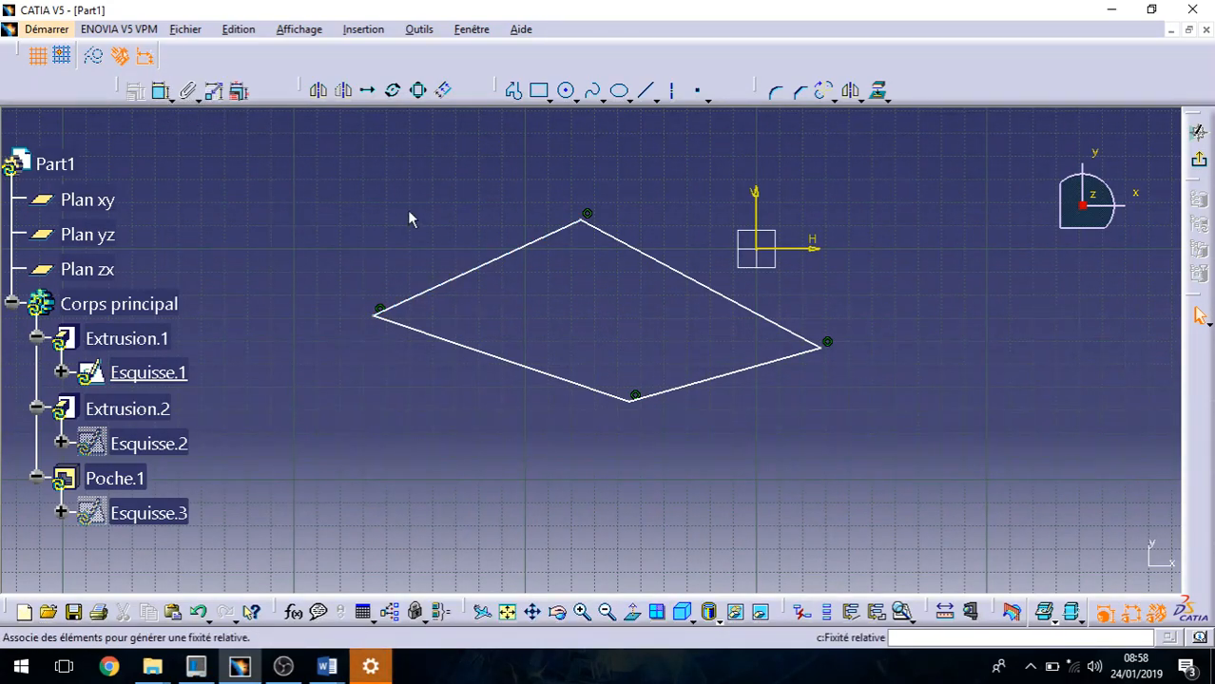
left_click(617, 239)
left_click(550, 238, "ctrl")
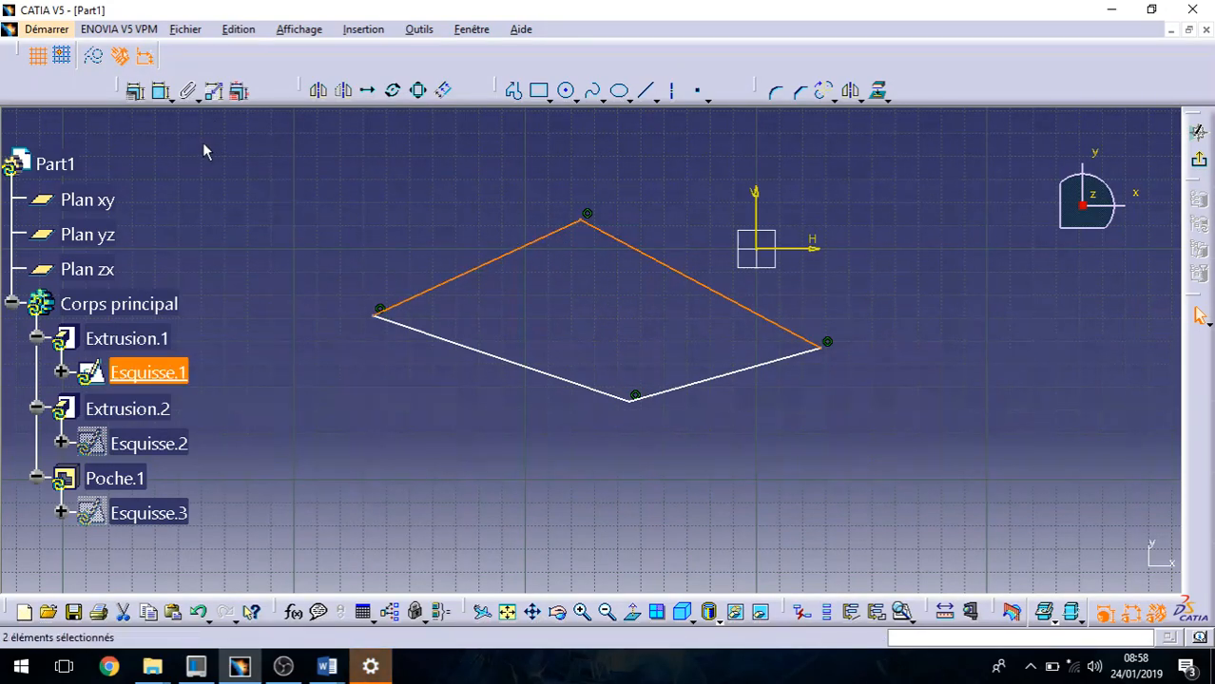
left_click(137, 92)
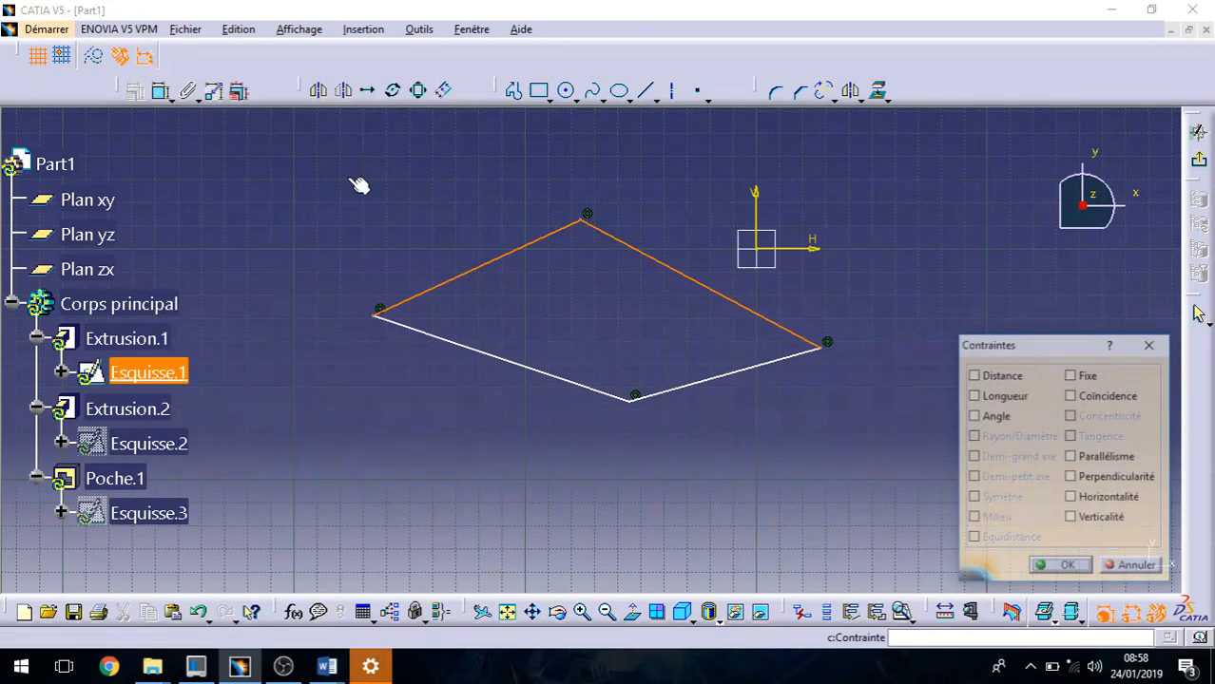
left_click(1096, 479)
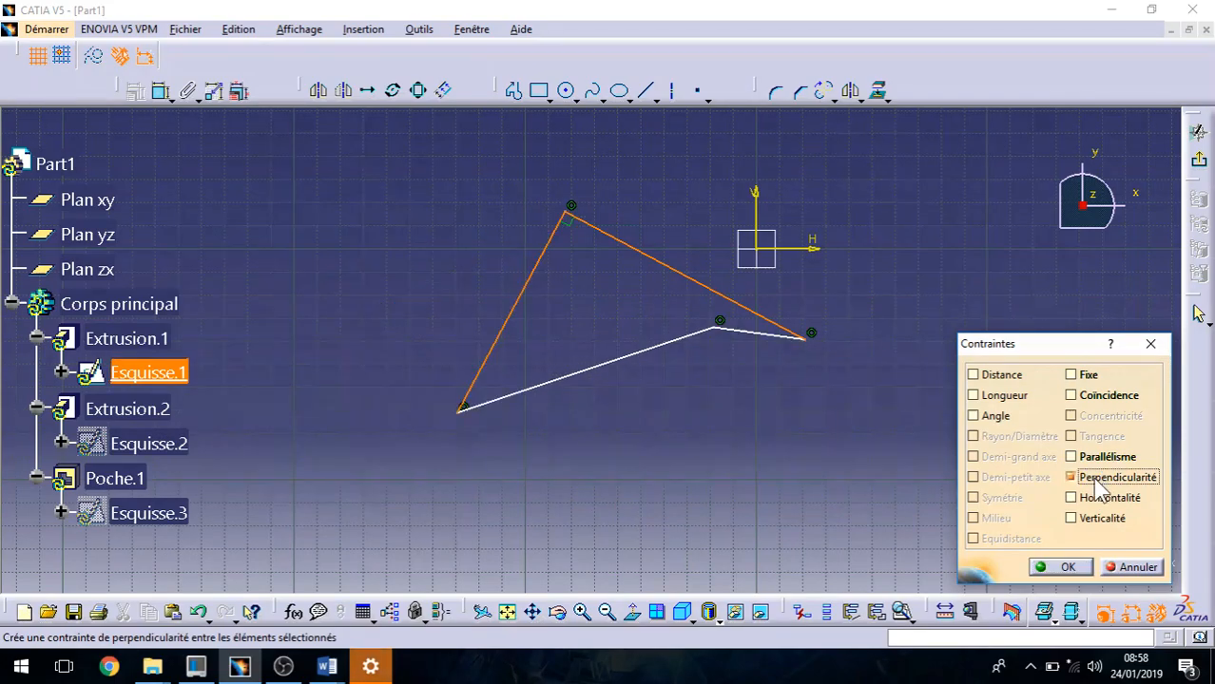
left_click(1071, 573)
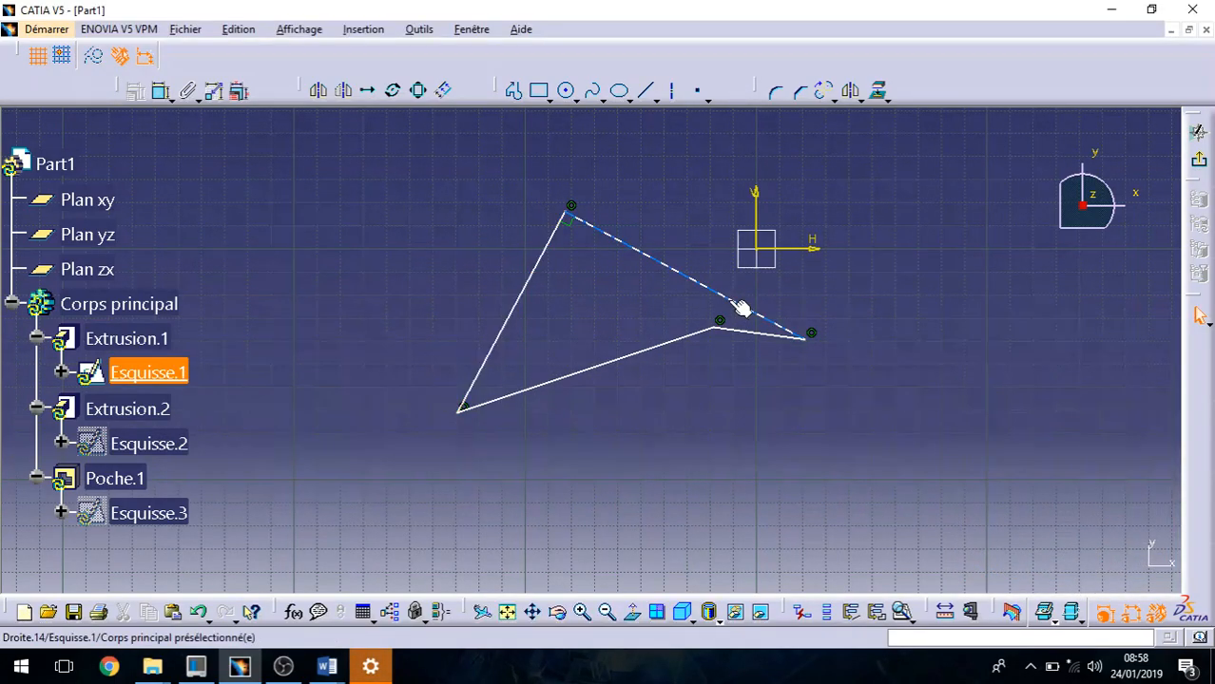
mouse_move(727, 329)
left_mouse_down()
mouse_move(671, 432)
mouse_move(726, 529)
mouse_move(693, 509)
mouse_move(691, 486)
left_mouse_up()
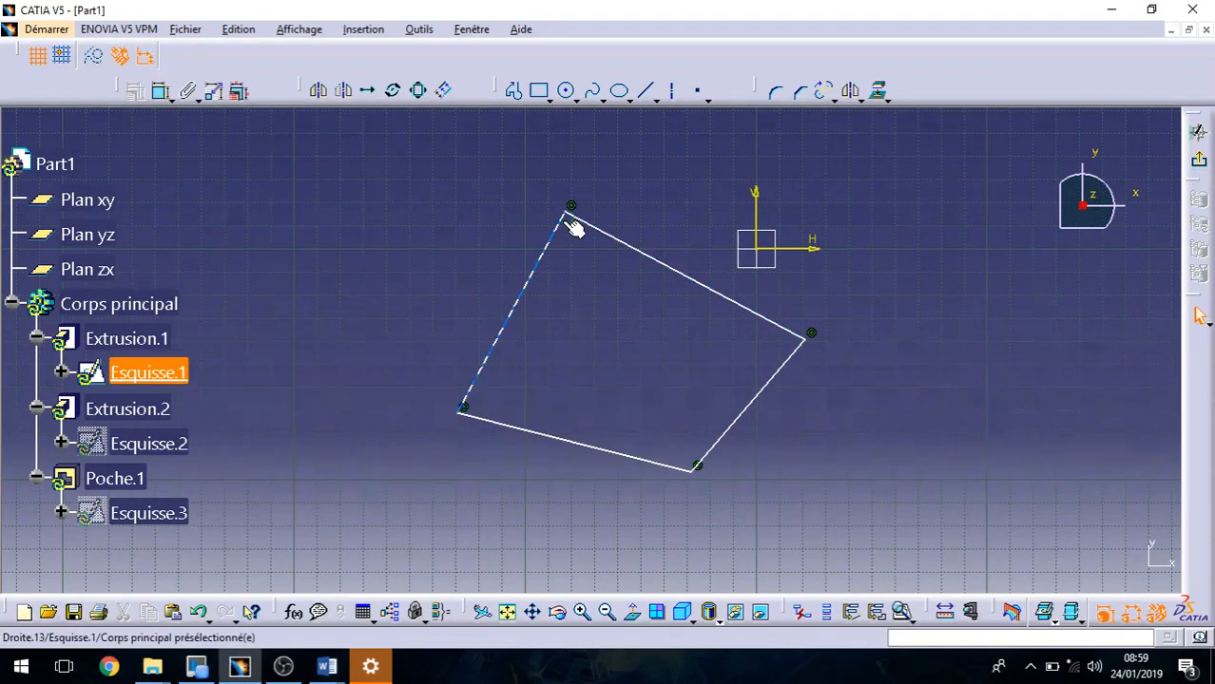
Step: Add an angle constraint between the two lower sides of the quadrilateral and set it to 90°
left_click(672, 466)
left_click(713, 439, "ctrl")
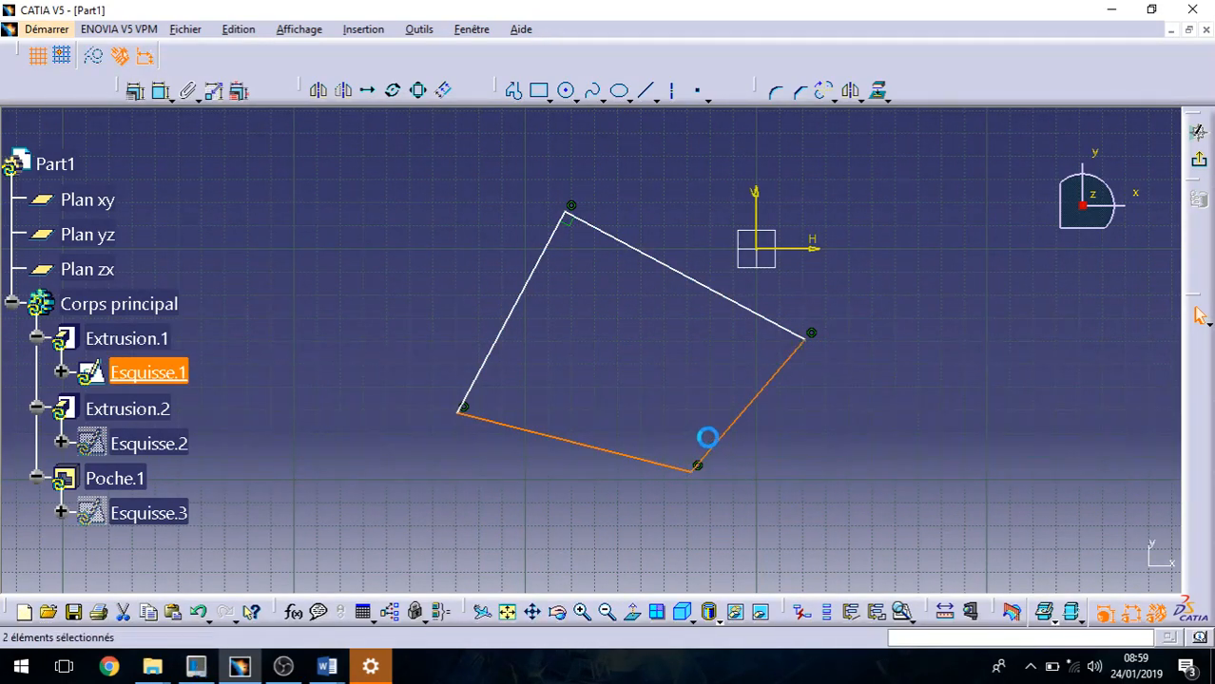
left_click(161, 92)
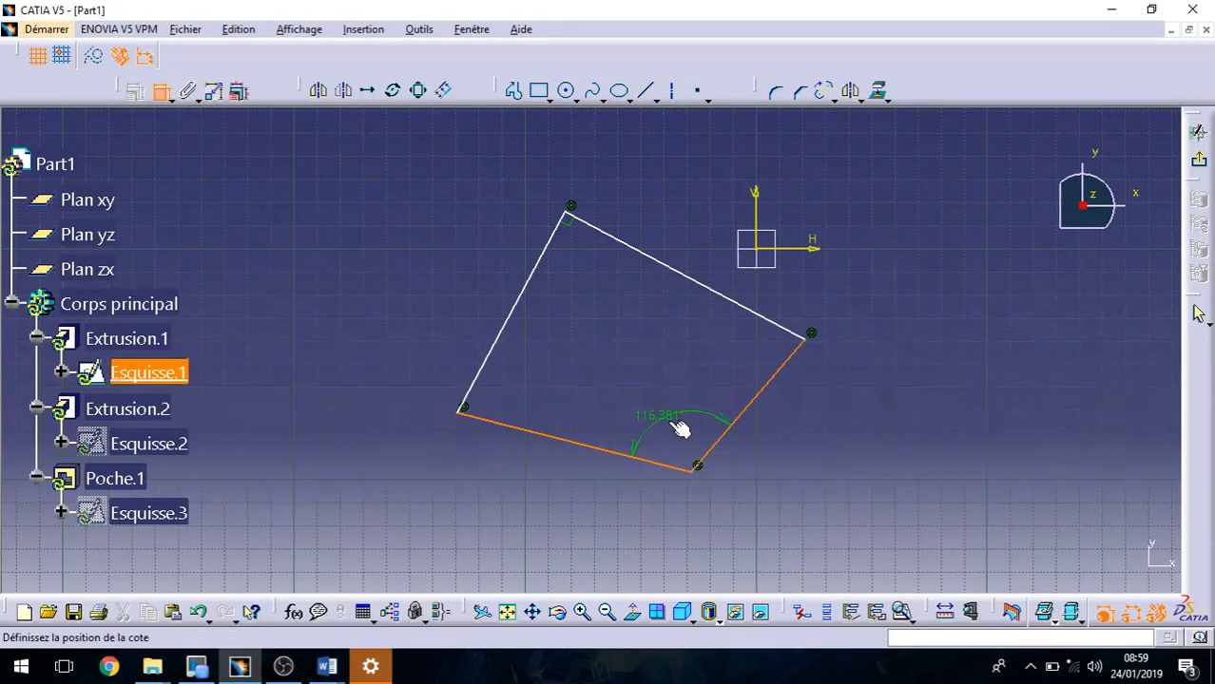
left_click(672, 430)
left_click(669, 414)
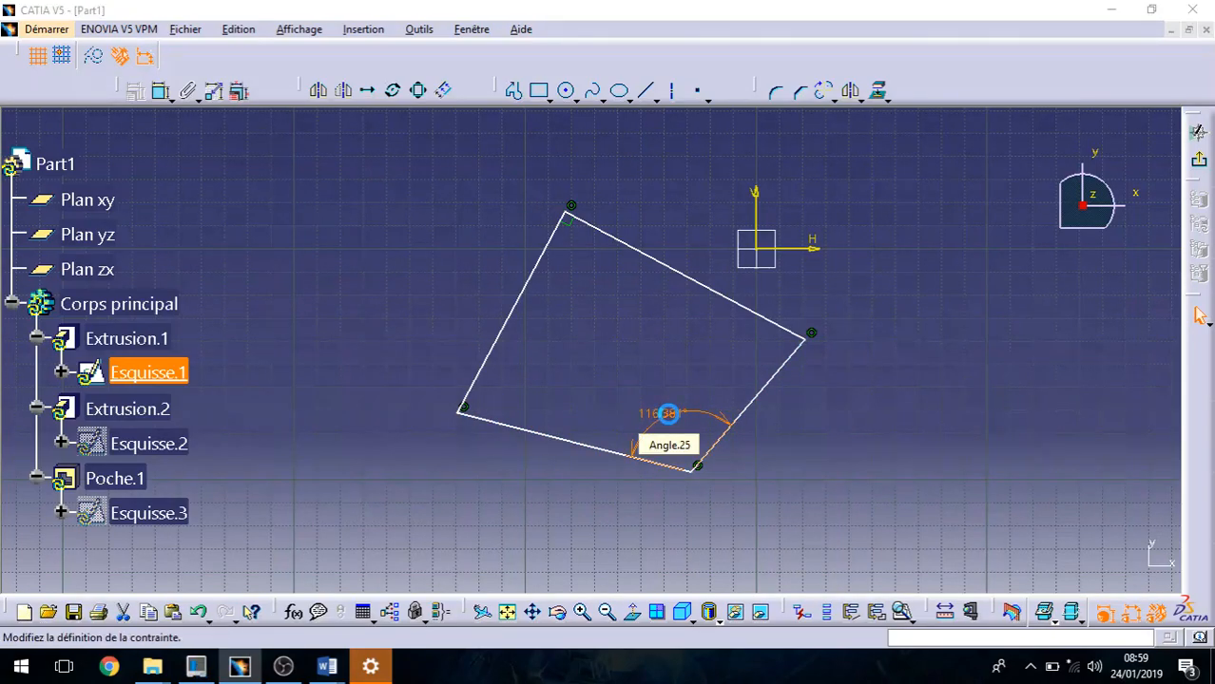
type("90")
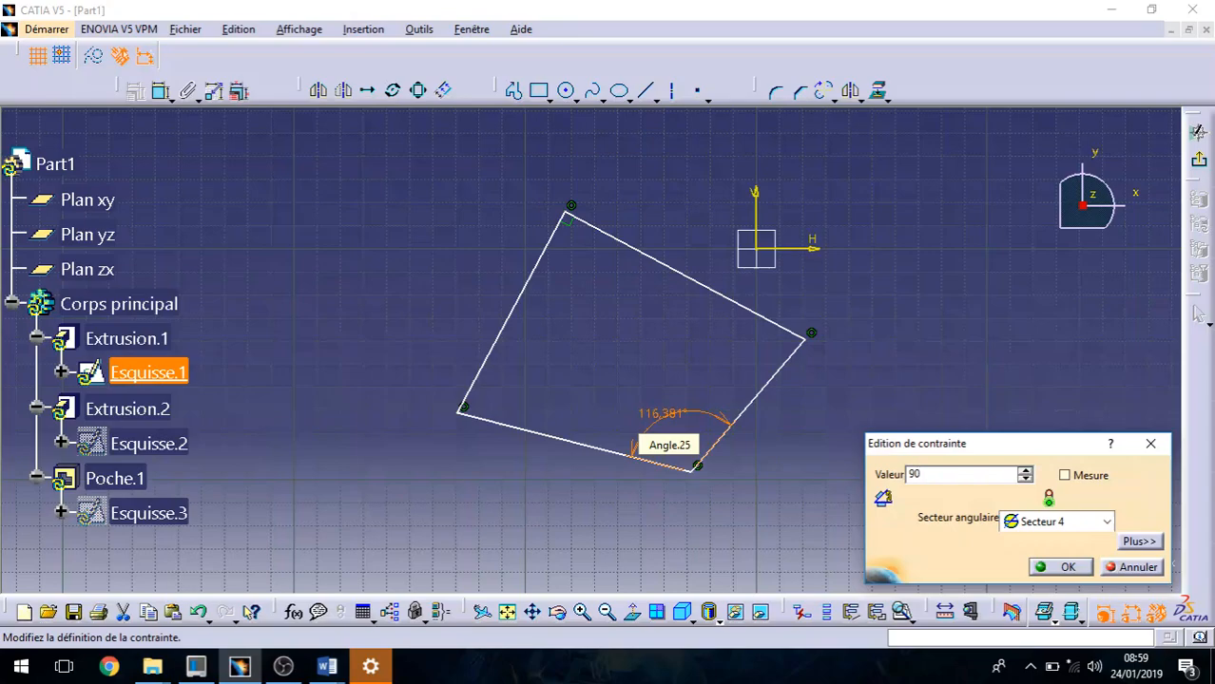
key("Return")
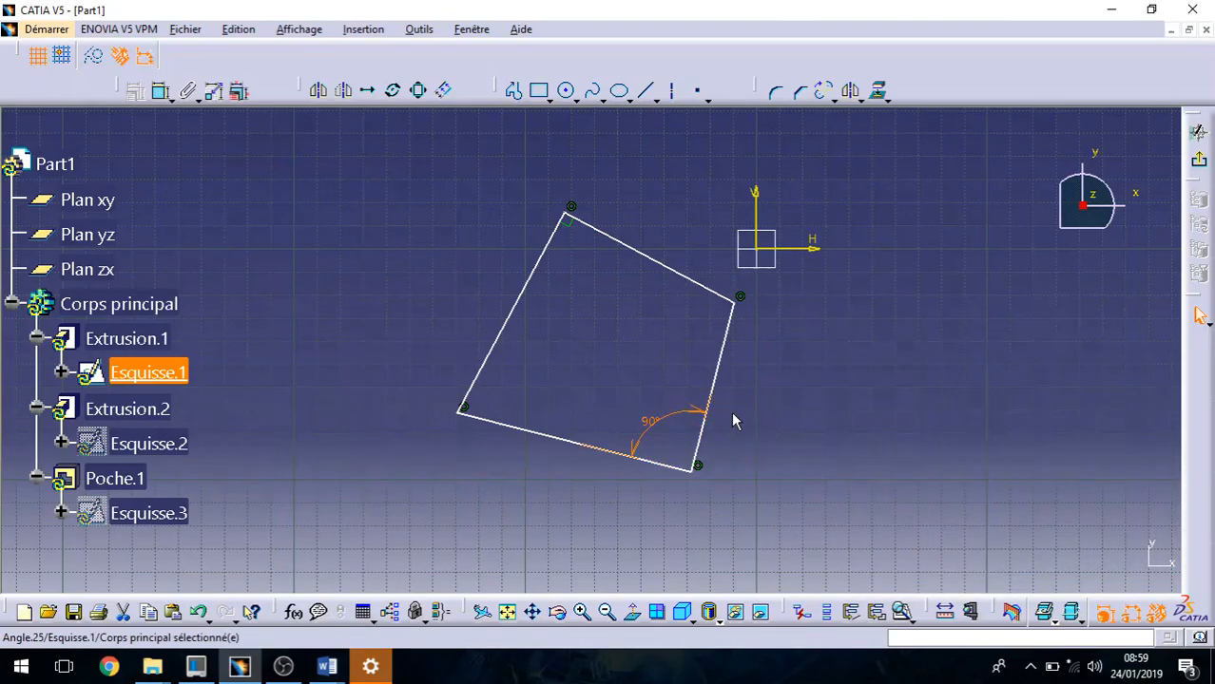
left_click(822, 405)
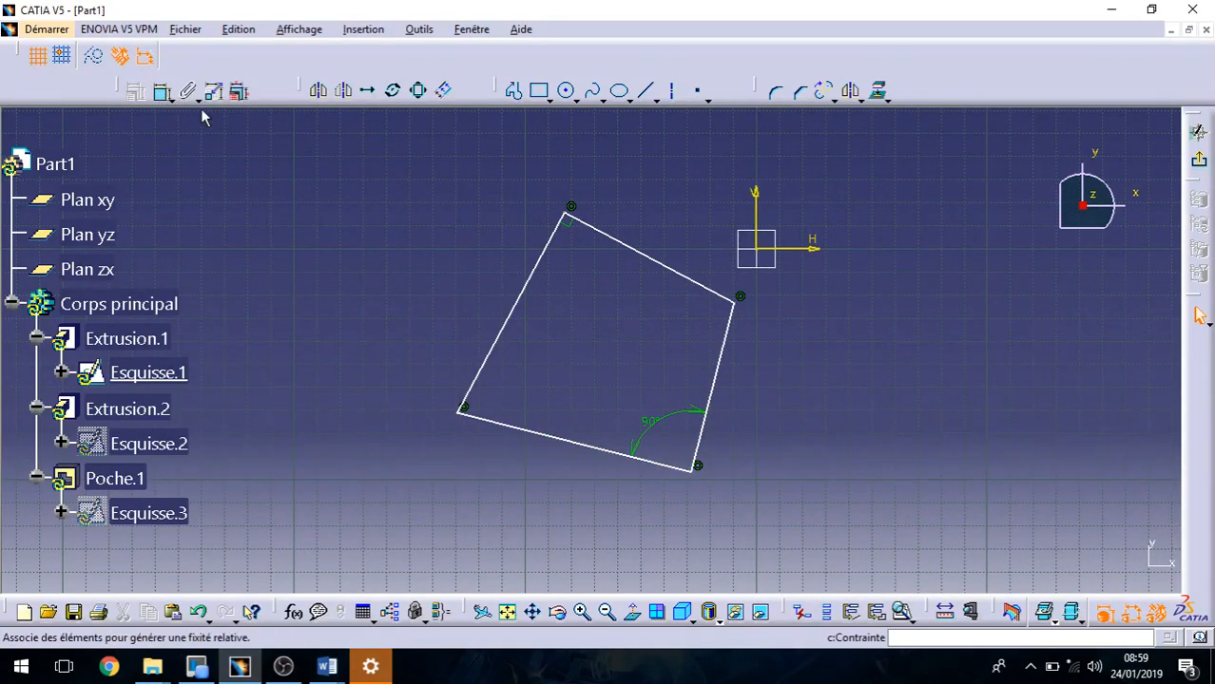
Step: Apply a perpendicularity constraint between the upper-right side and the adjacent lower-right side to form a rectangle
left_click(732, 294)
left_click(718, 336, "ctrl")
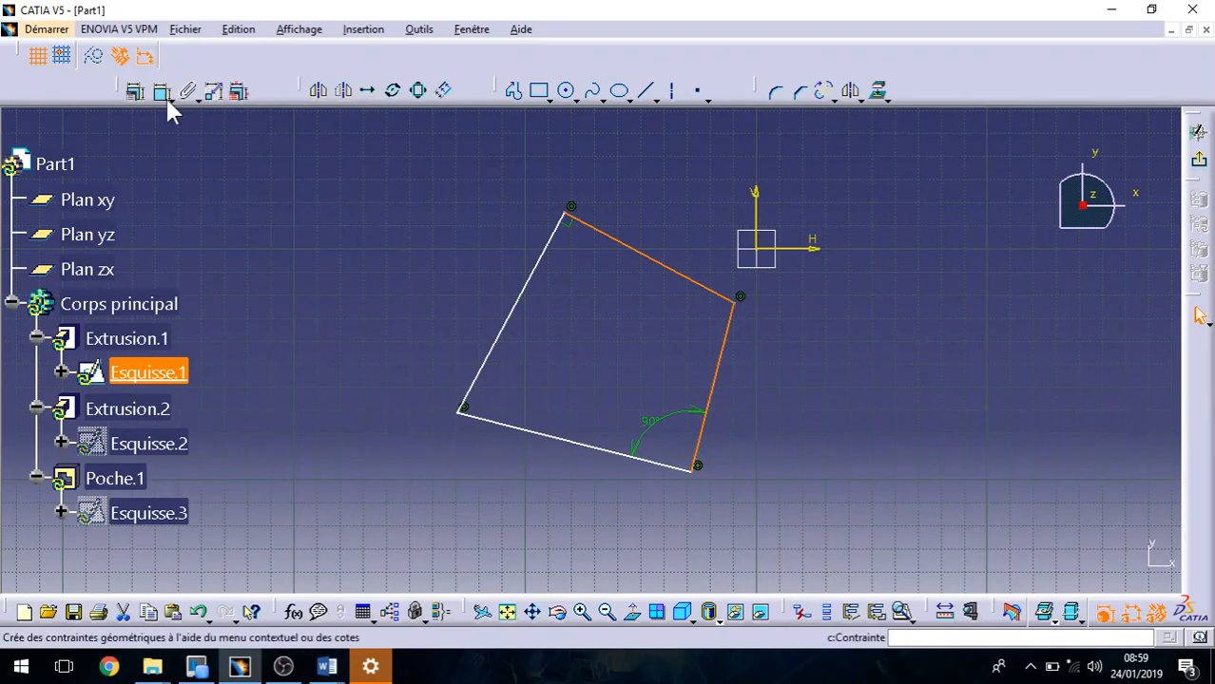
left_click(134, 90)
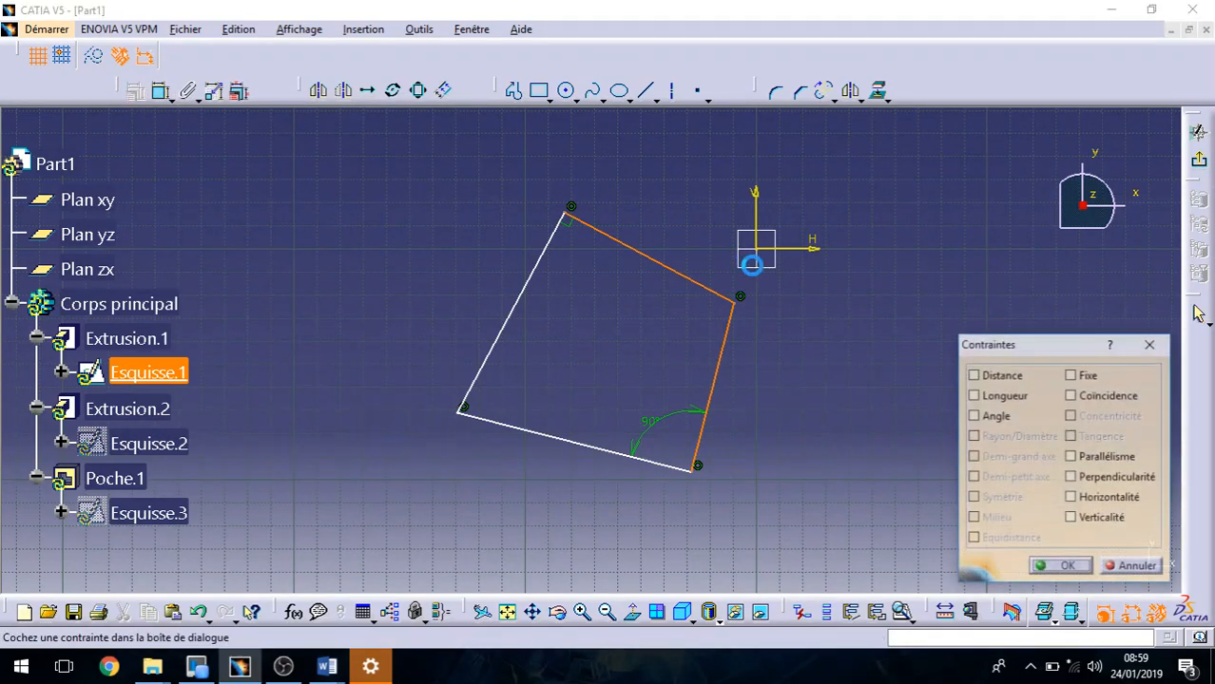
left_click(1108, 477)
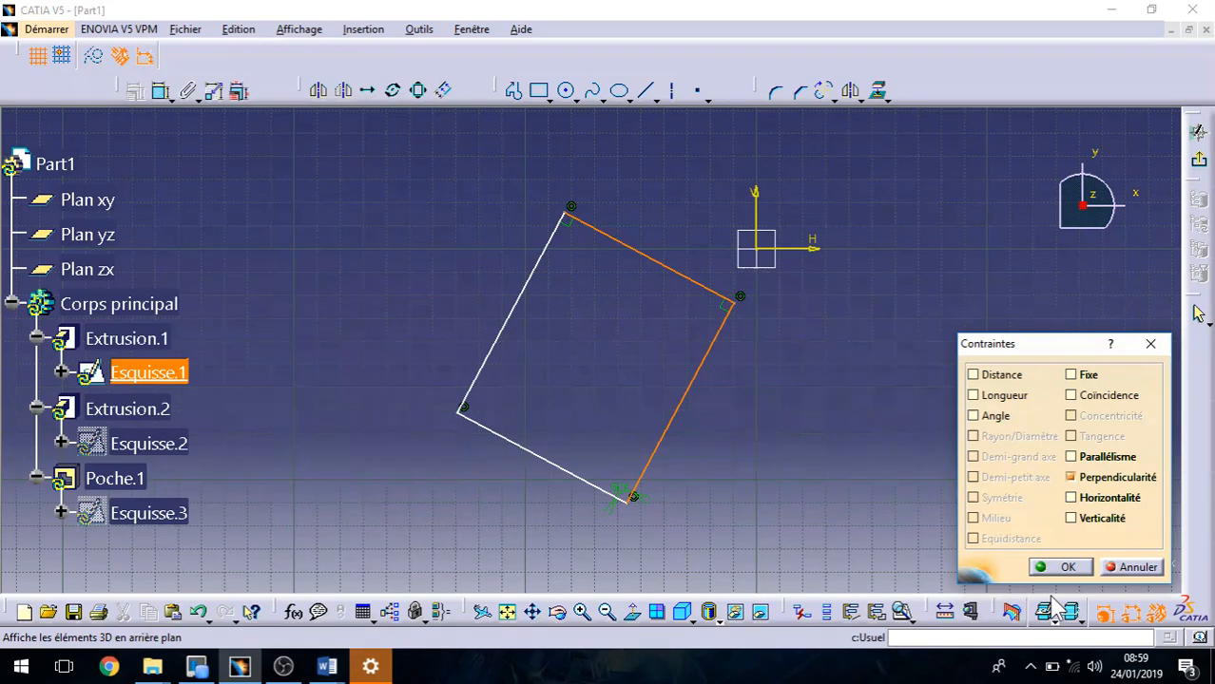
left_click(1060, 567)
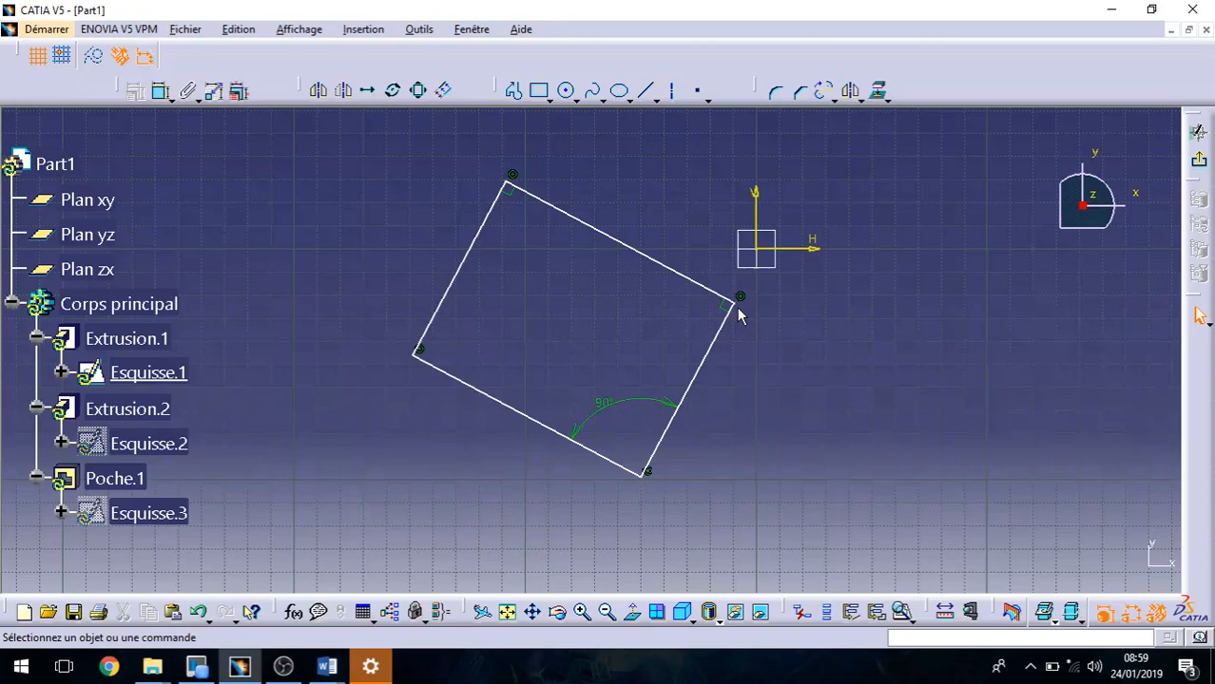
Step: Move the 100 by 60 rectangle farther from the vertical axis and closer to the horizontal axis
left_click(584, 162)
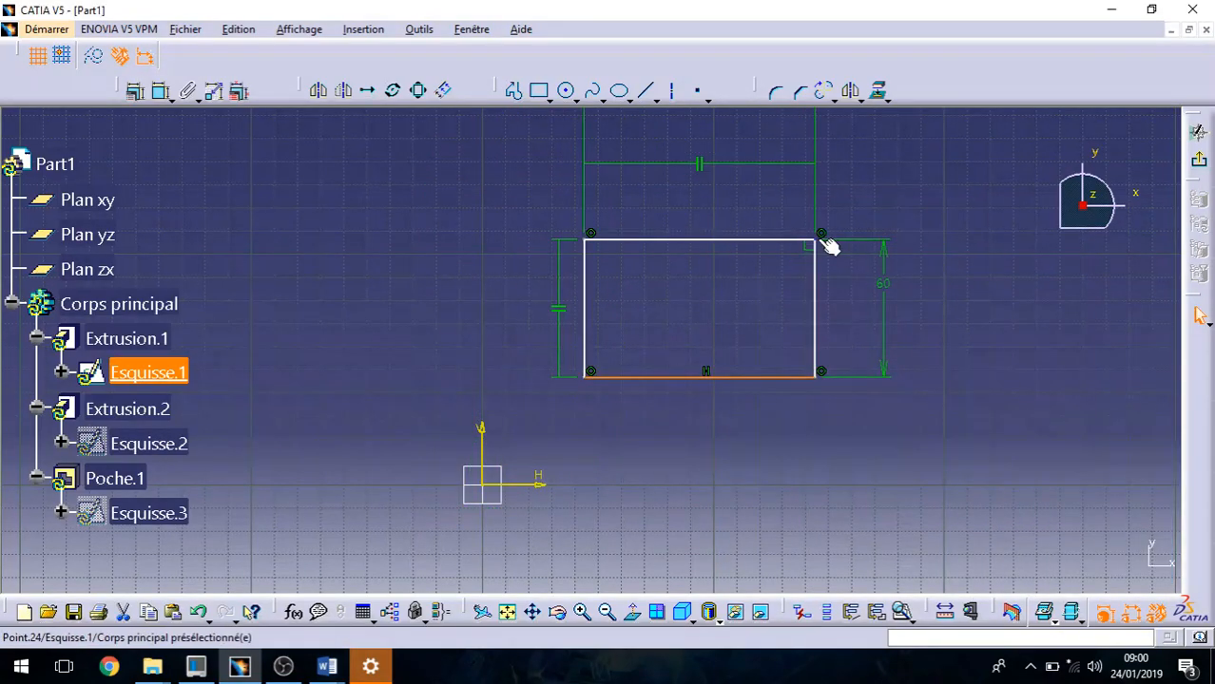
left_click_drag(772, 268, 867, 298)
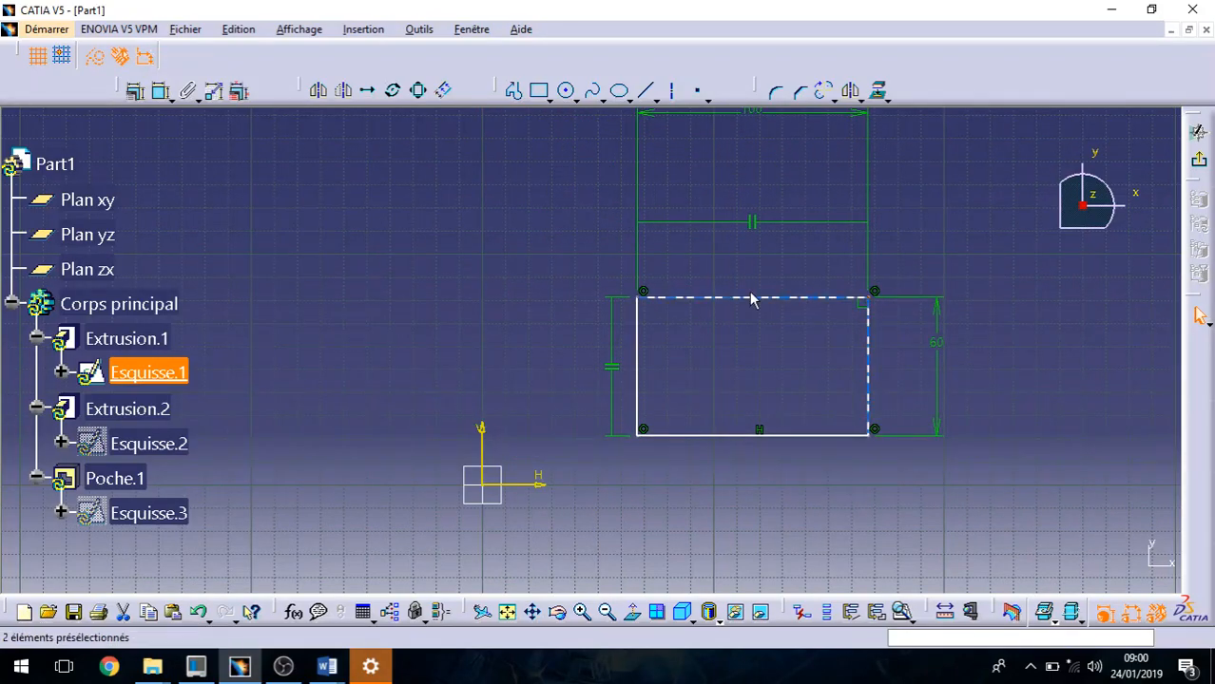
left_click(413, 320)
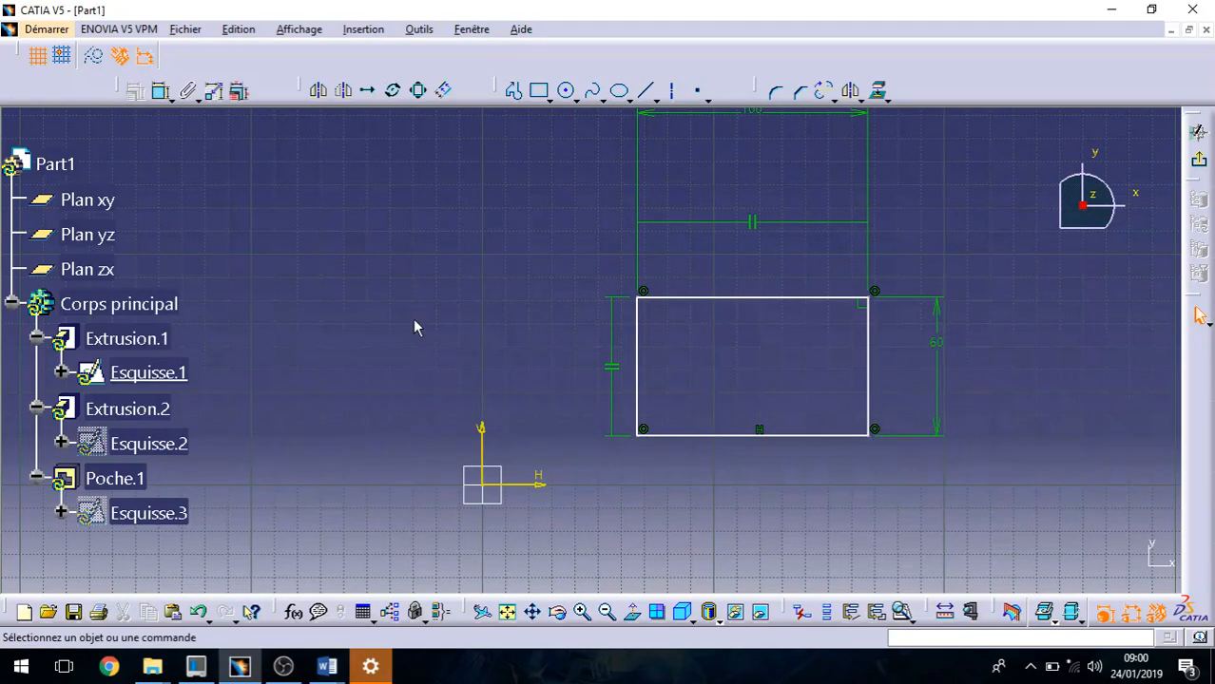
Step: Dimension the distance between the horizontal axis and the rectangle's bottom side and set it to 20 mm
left_click(162, 91)
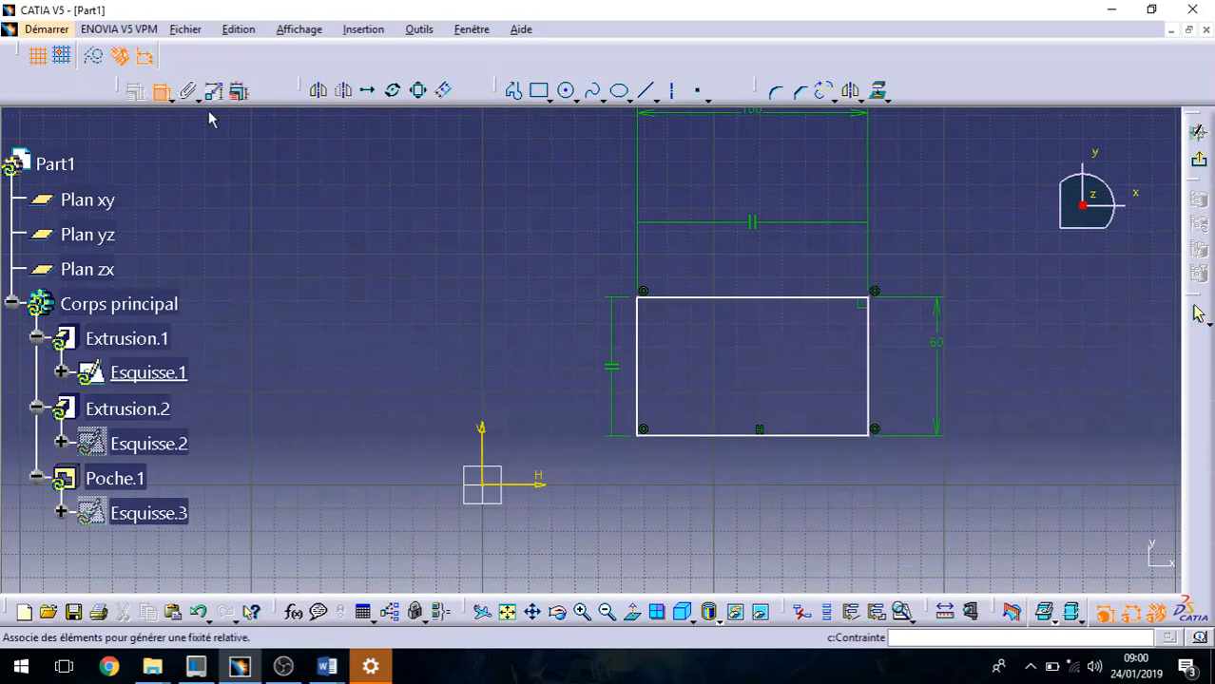
left_click(542, 485)
left_click(692, 437)
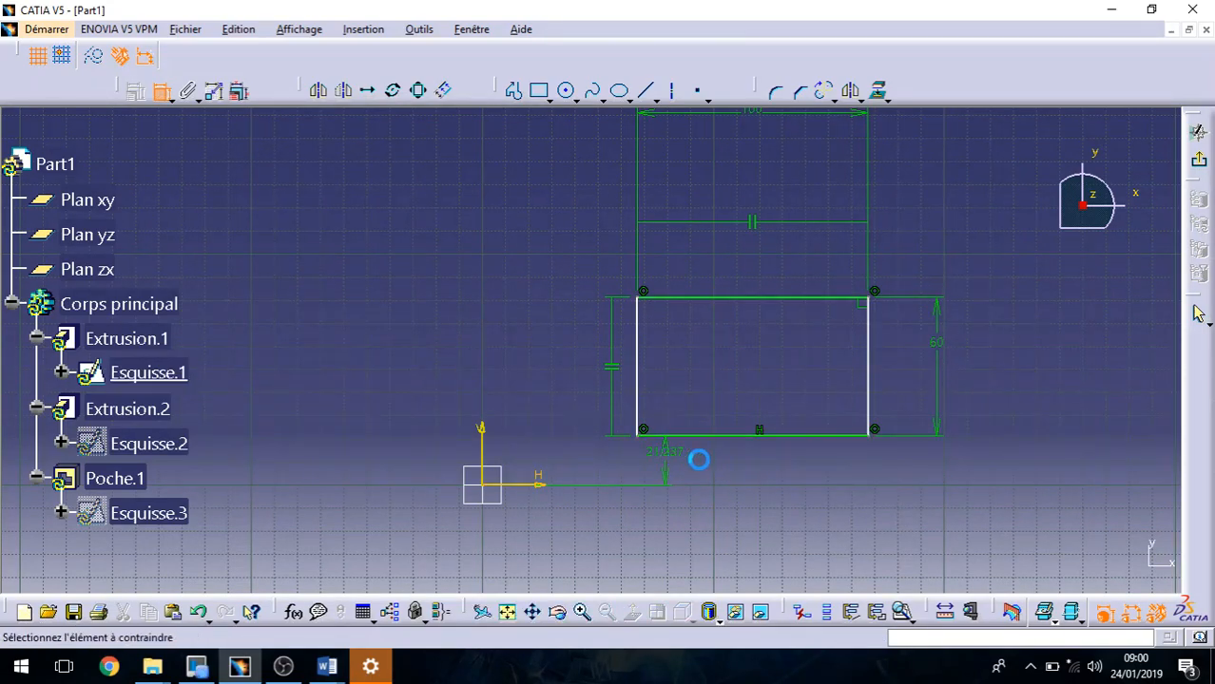
left_click(663, 452)
double_click(666, 455)
type("2")
key("Return")
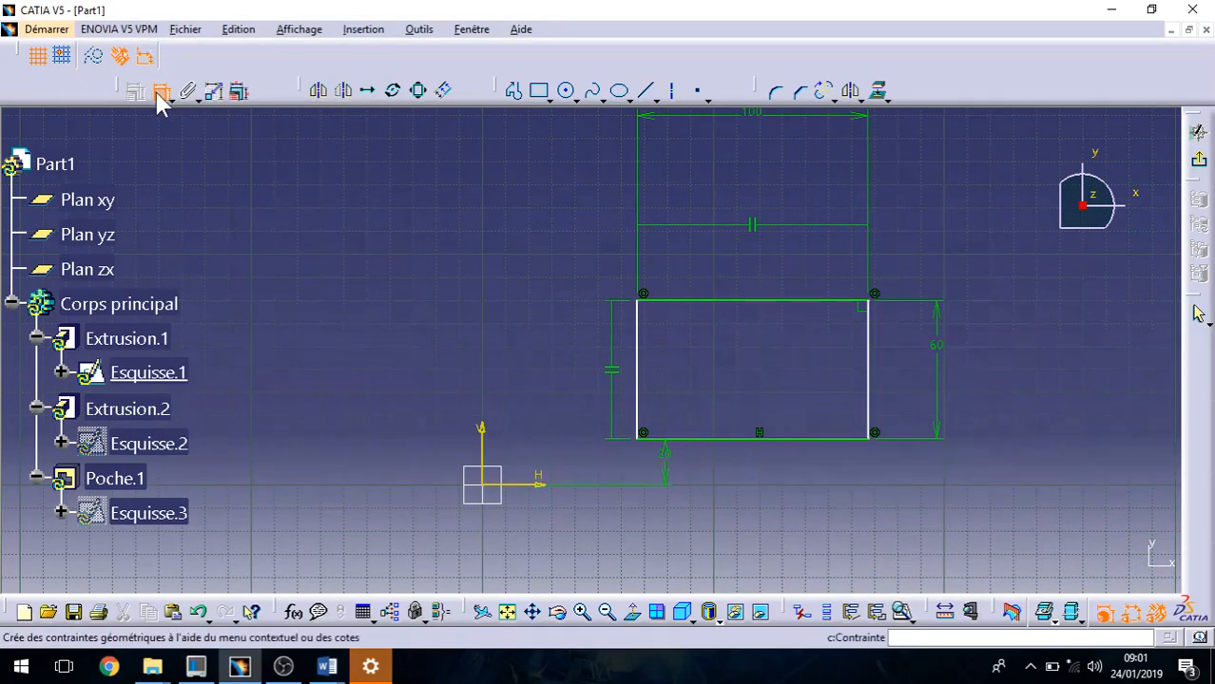
Step: Dimension the distance between the vertical axis and the rectangle's left side and set it to 40 mm
left_click(482, 433)
left_click(648, 372)
left_click(546, 260)
double_click(556, 259)
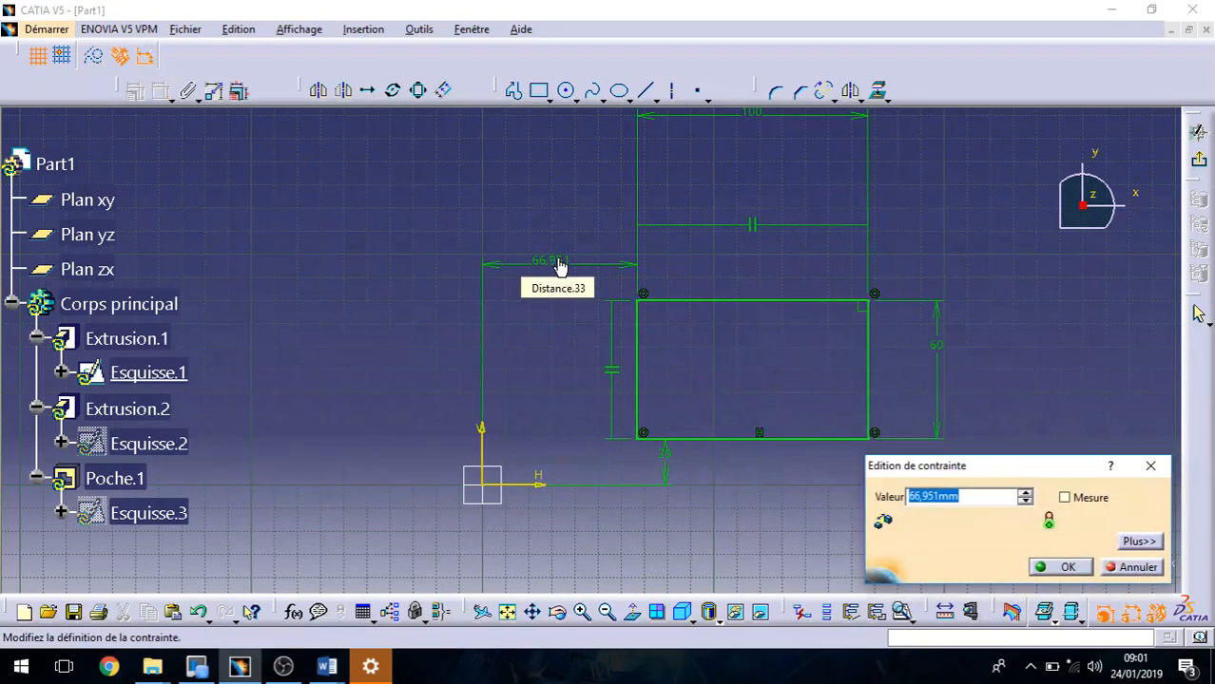
type("40mm")
key("Return")
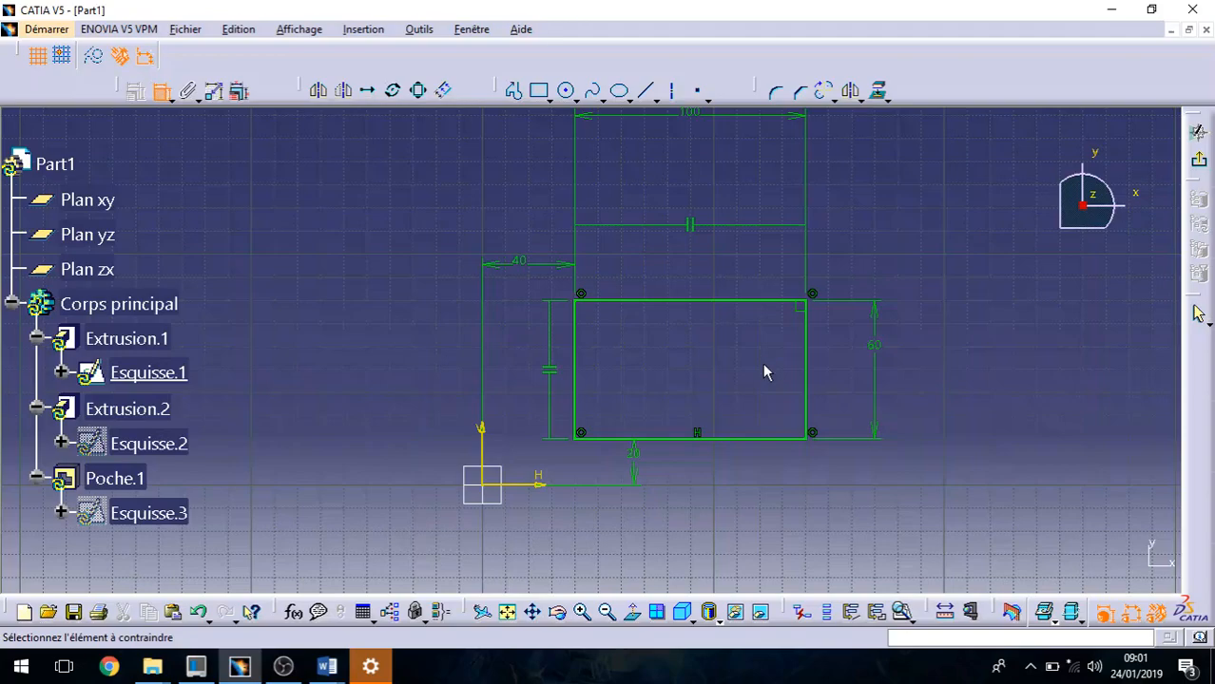
Step: Try to add a second length dimension to the rectangle's top side, and select its right side
middle_click_drag(745, 361, 771, 394)
left_click(756, 310)
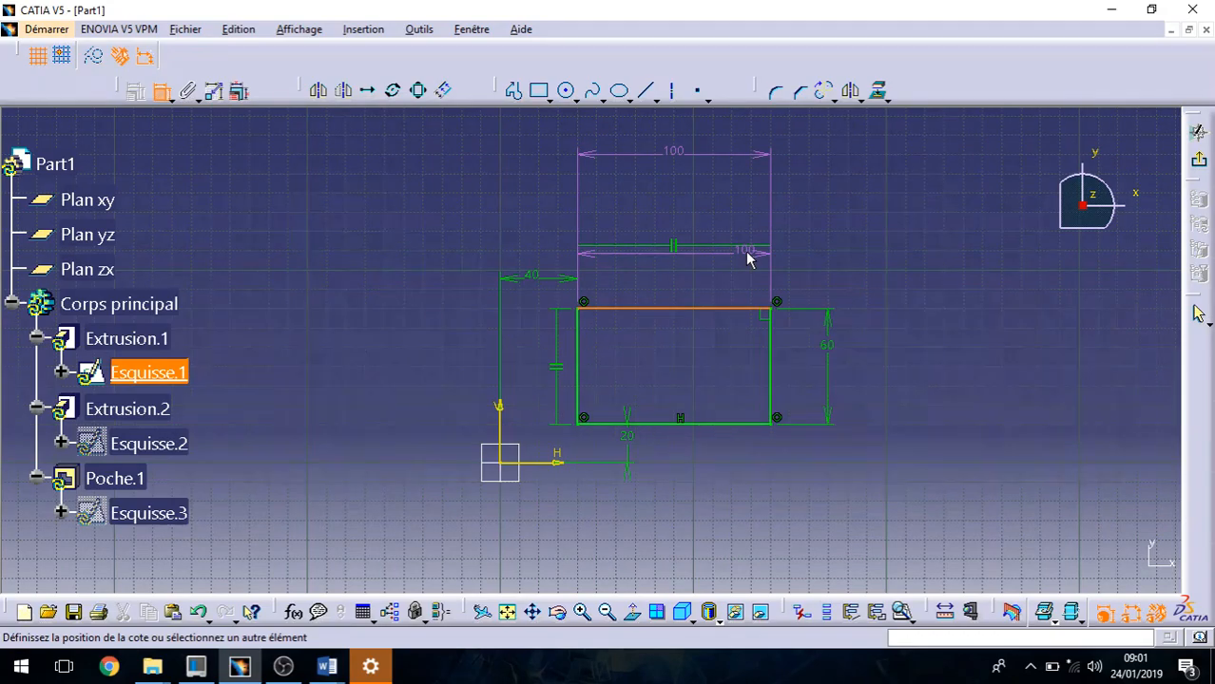
left_click(748, 259)
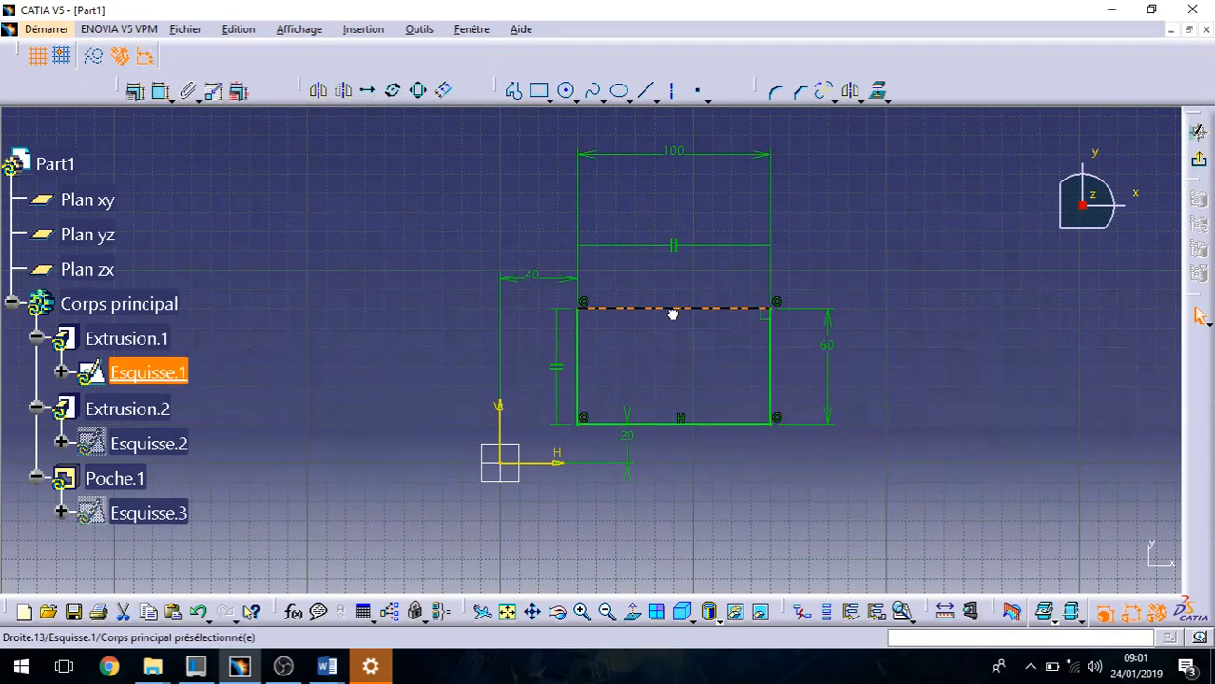
left_click(771, 348)
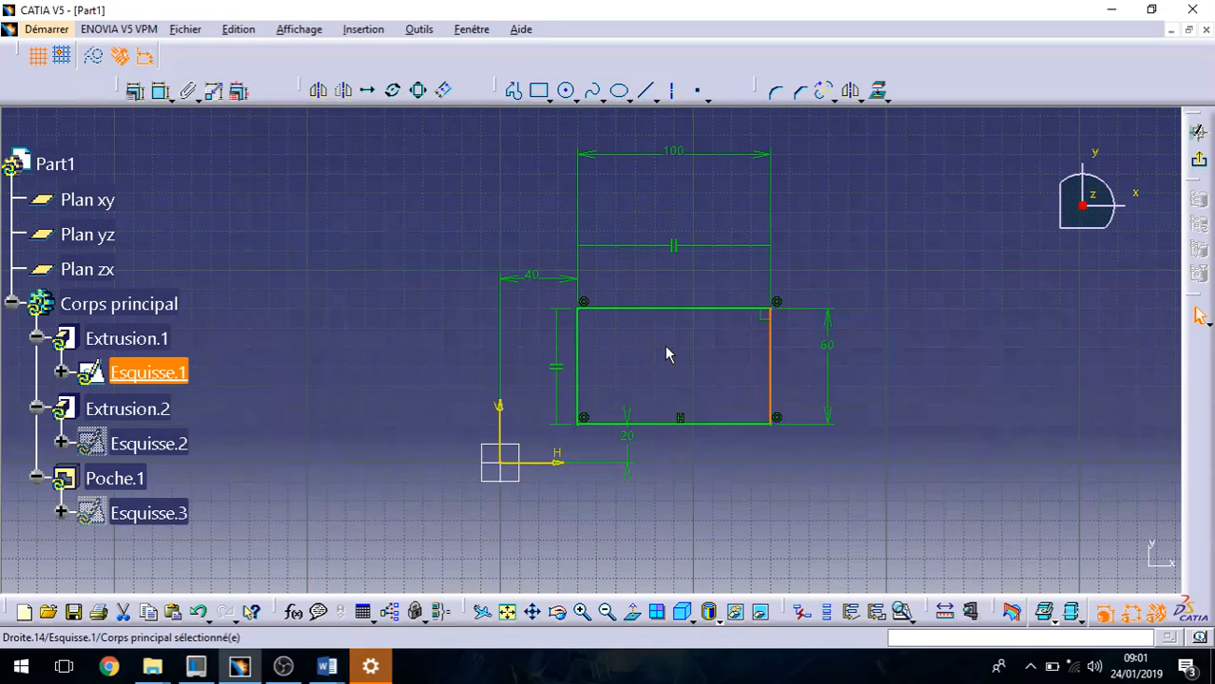